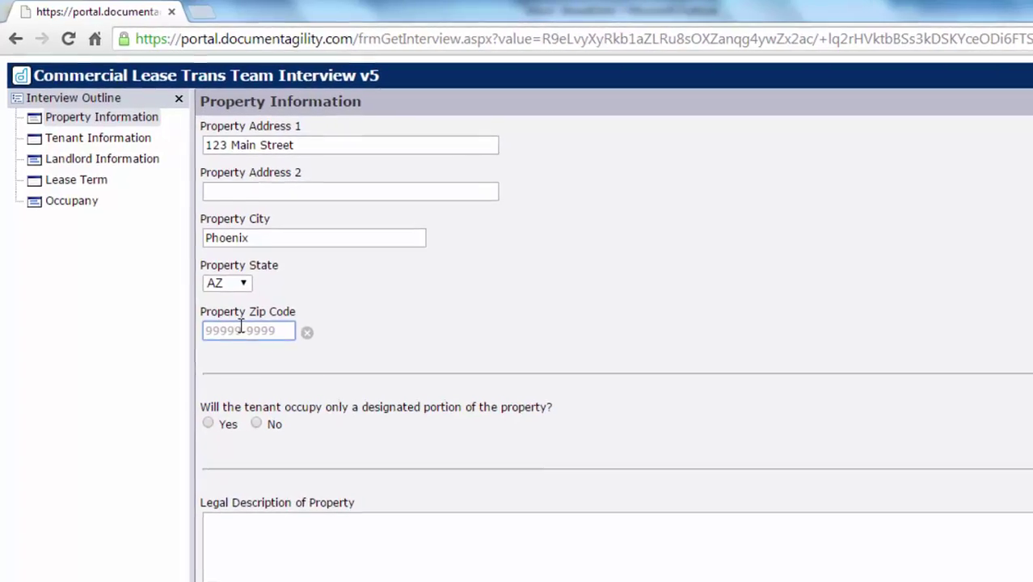
Enter zip 87566, answer Yes to the designated portion, and enter 'Suite 2' as the suite.
text(87566)
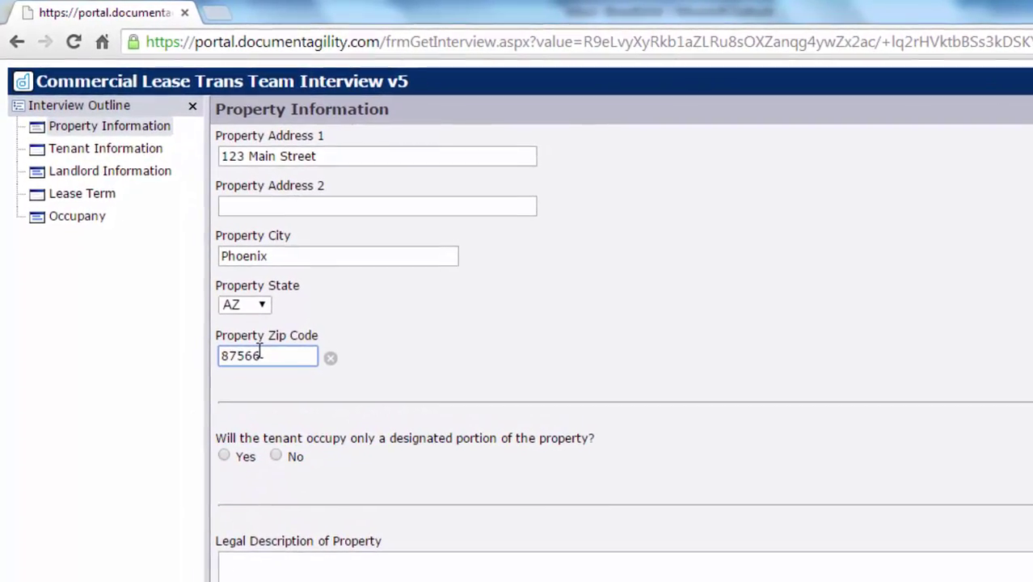
click(220, 447)
click(264, 536)
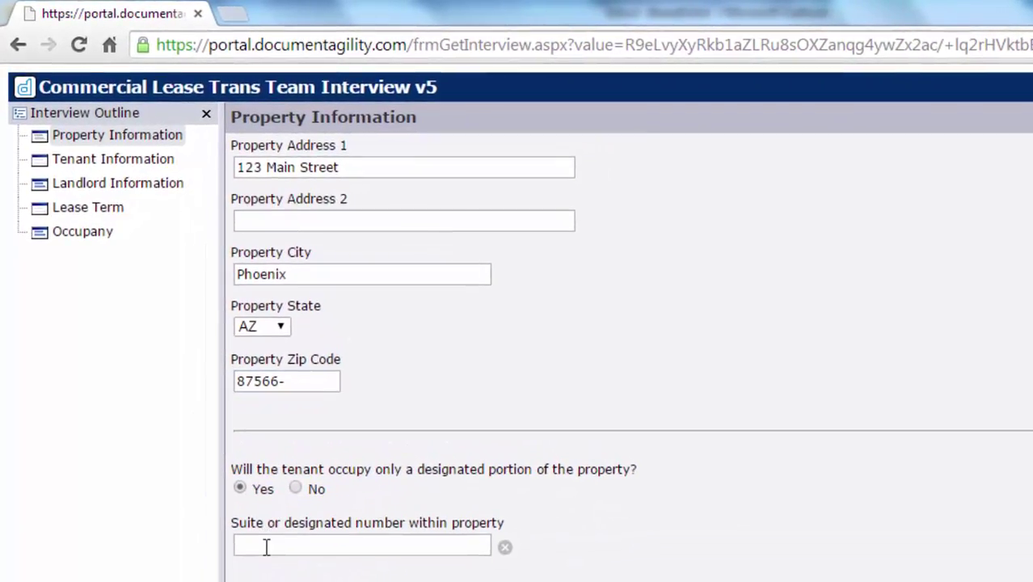
text(Suite 200)
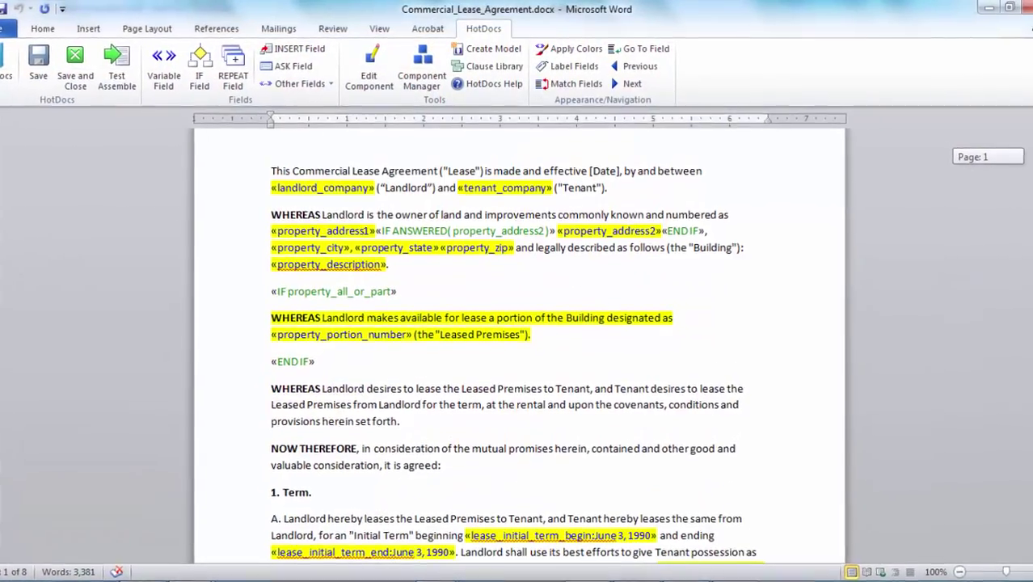
Scroll through the lease document in Word to review the merged interview values.
scroll(517, 347, down, 1)
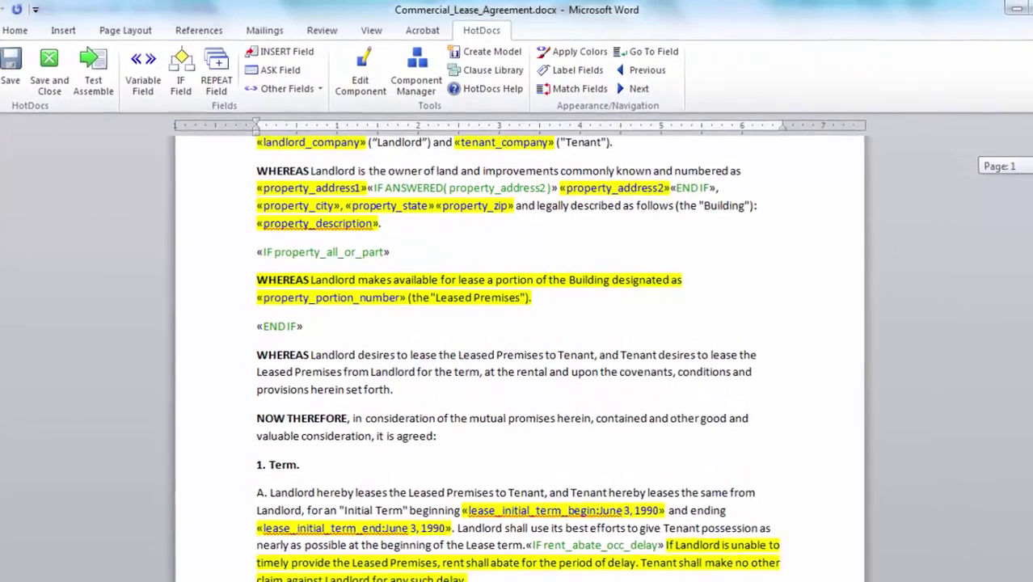
scroll(518, 347, down, 1)
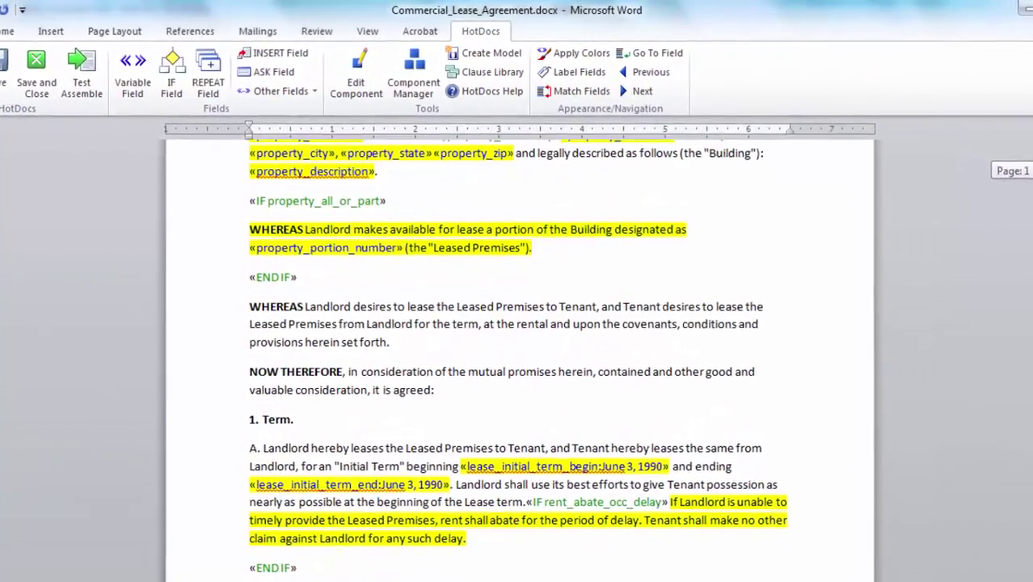
scroll(517, 348, down, 2)
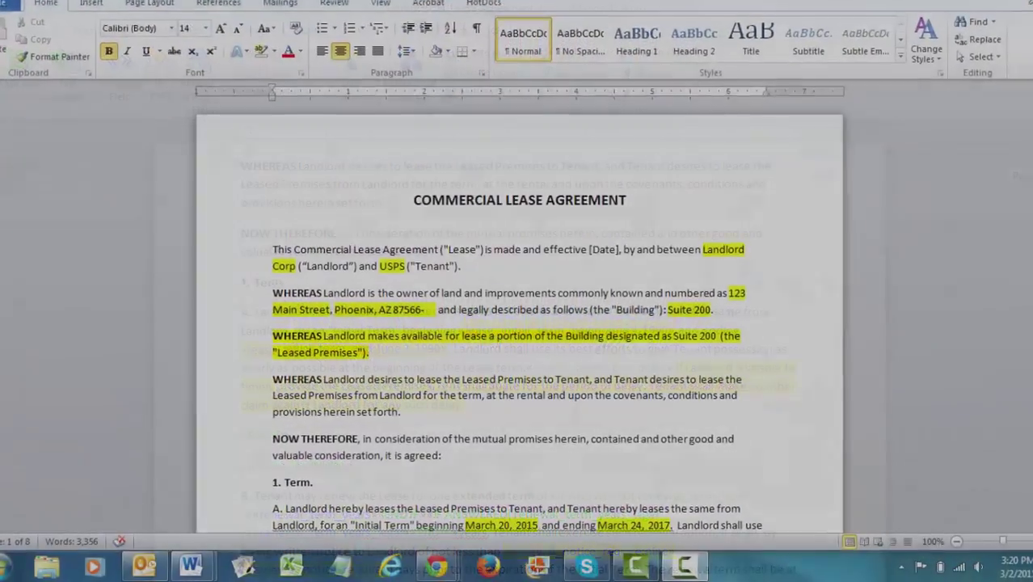
scroll(518, 323, down, 1)
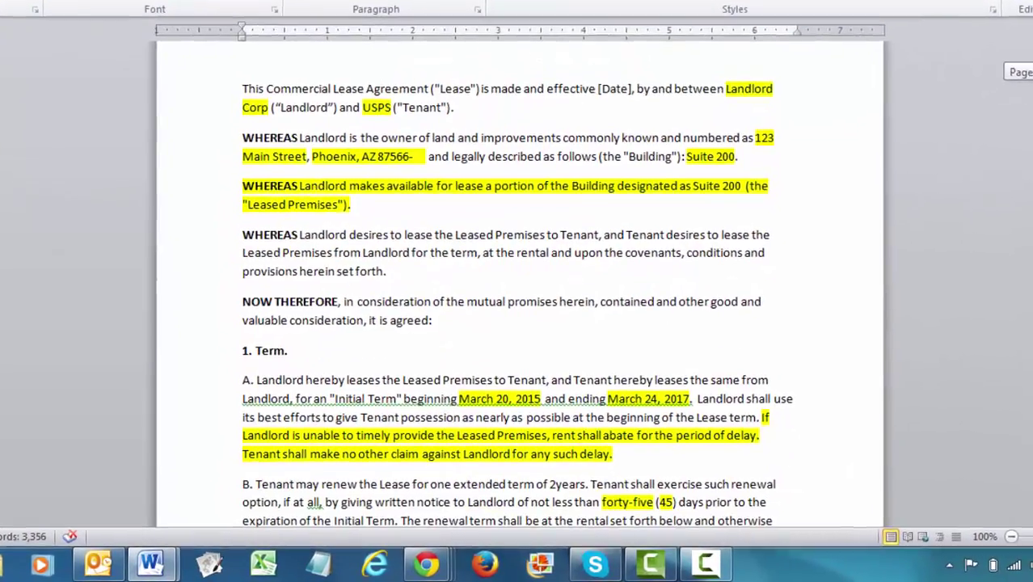
scroll(517, 323, down, 1)
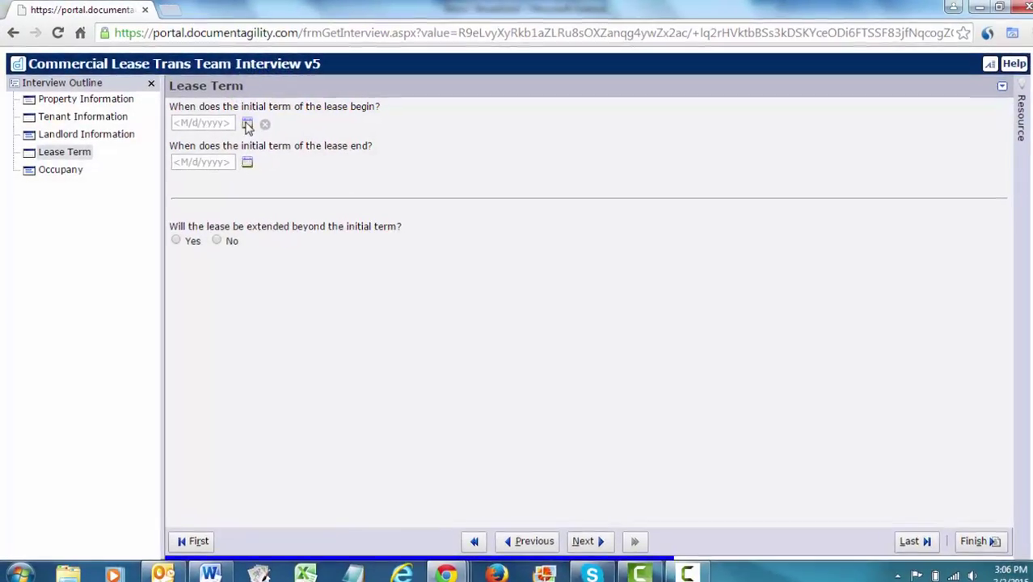
Set the lease start to 3/20/2015 and end to 3/24/2017, and answer Yes to extension.
click(247, 124)
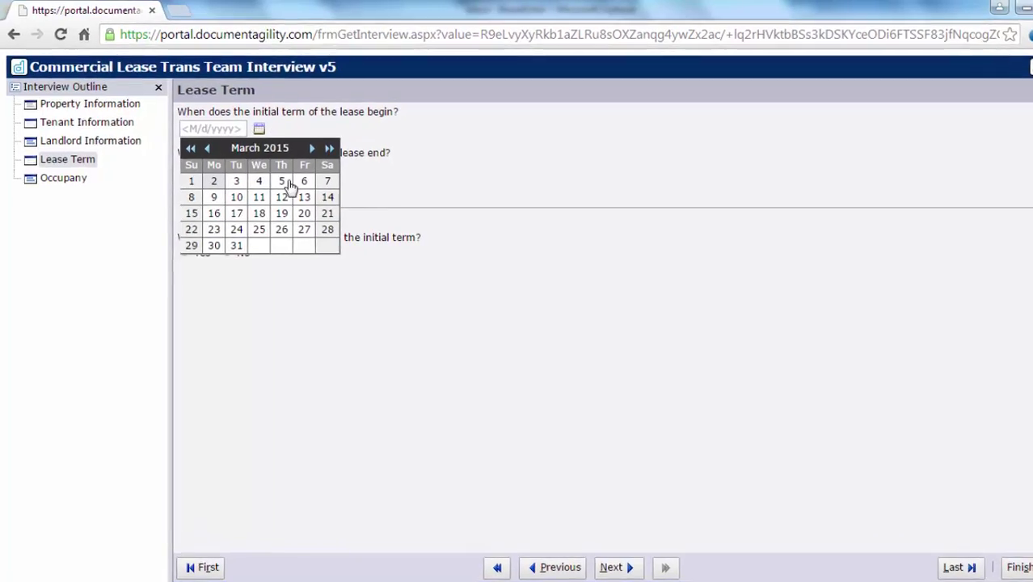
click(290, 206)
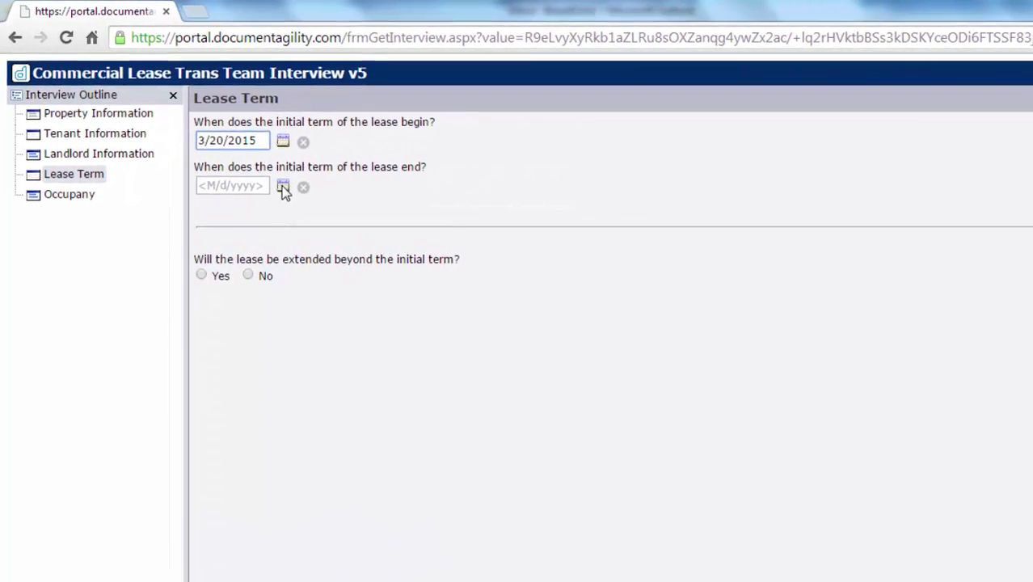
click(270, 177)
click(375, 216)
click(375, 216)
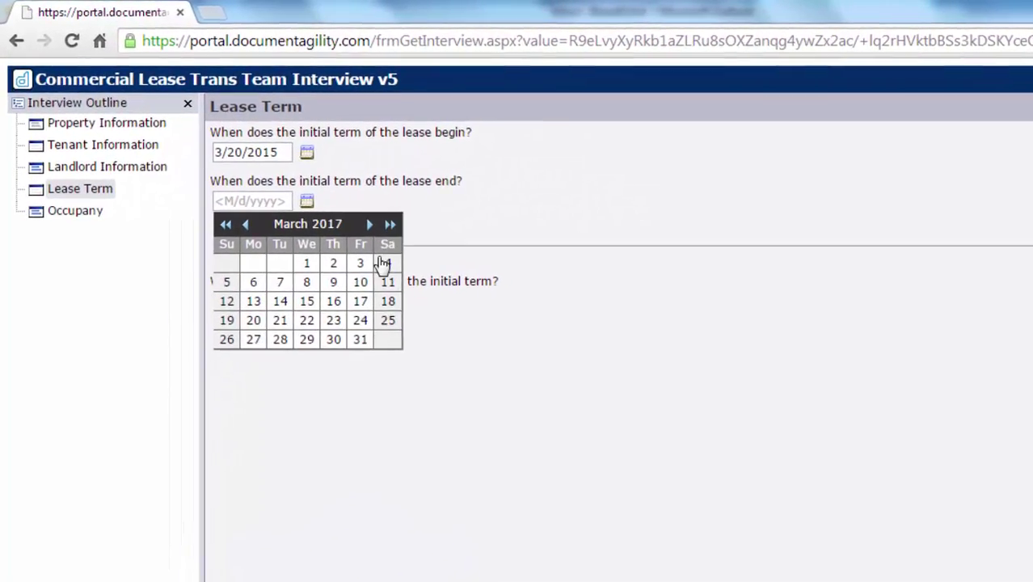
click(376, 333)
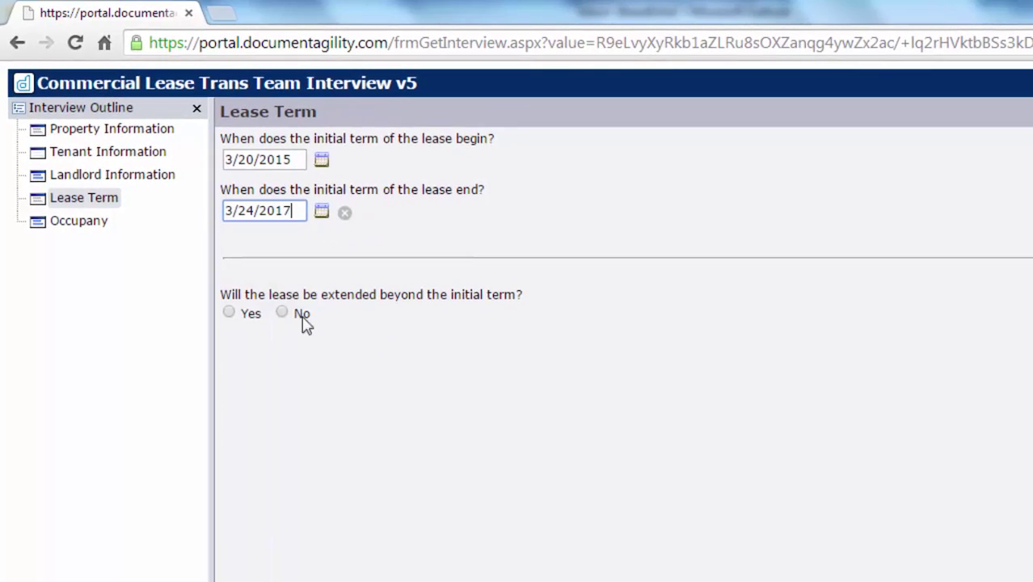
click(229, 314)
Log in with the account password and scroll through My Workspace's transactions.
click(255, 368)
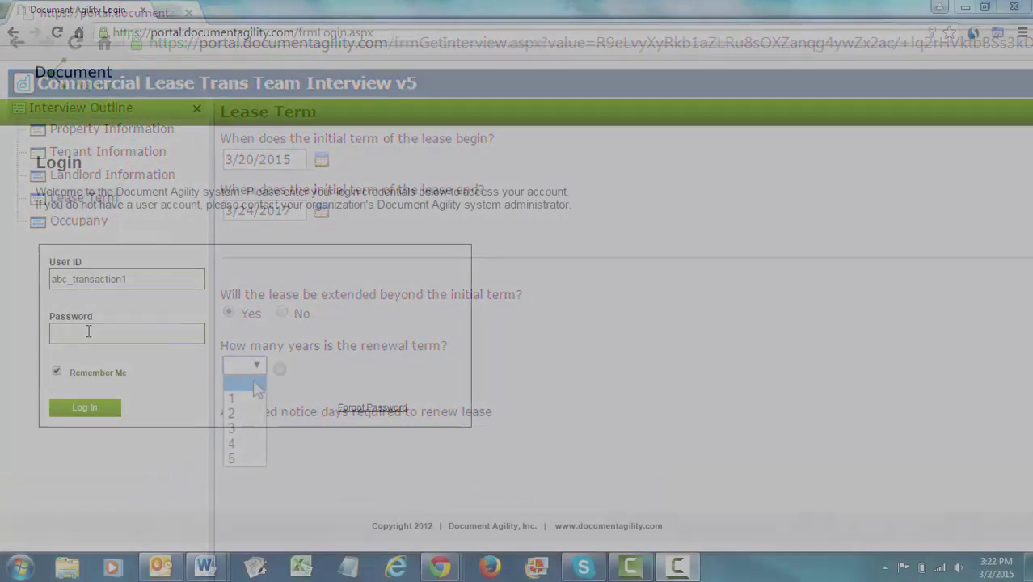
click(89, 332)
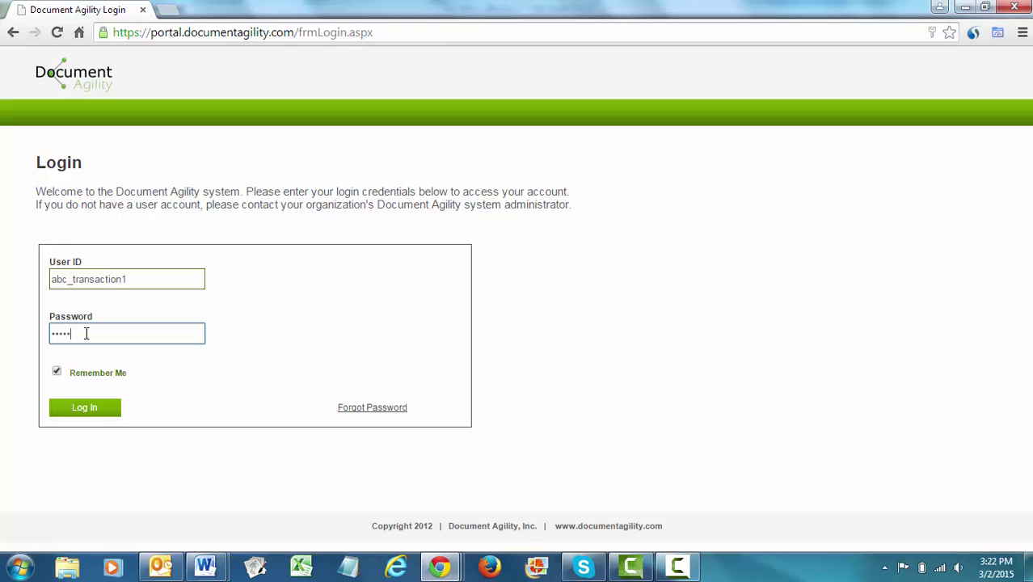
click(85, 409)
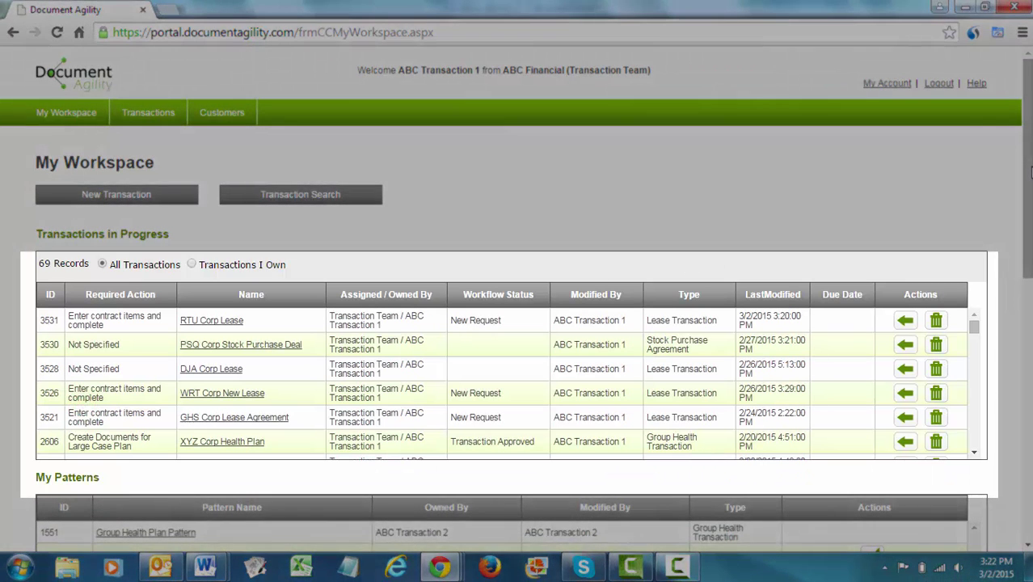
drag(1030, 173, 1030, 404)
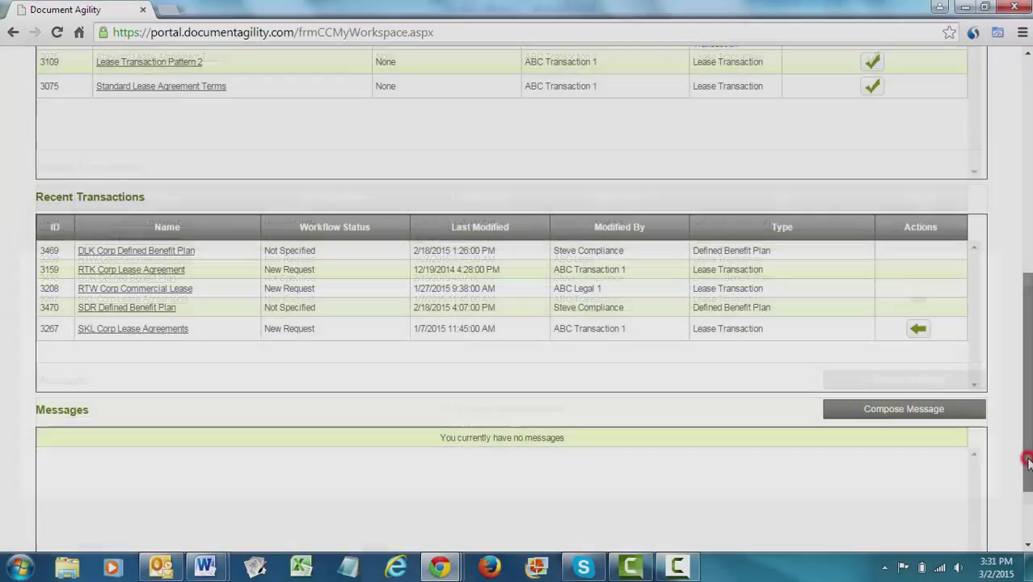
drag(1029, 453, 1029, 242)
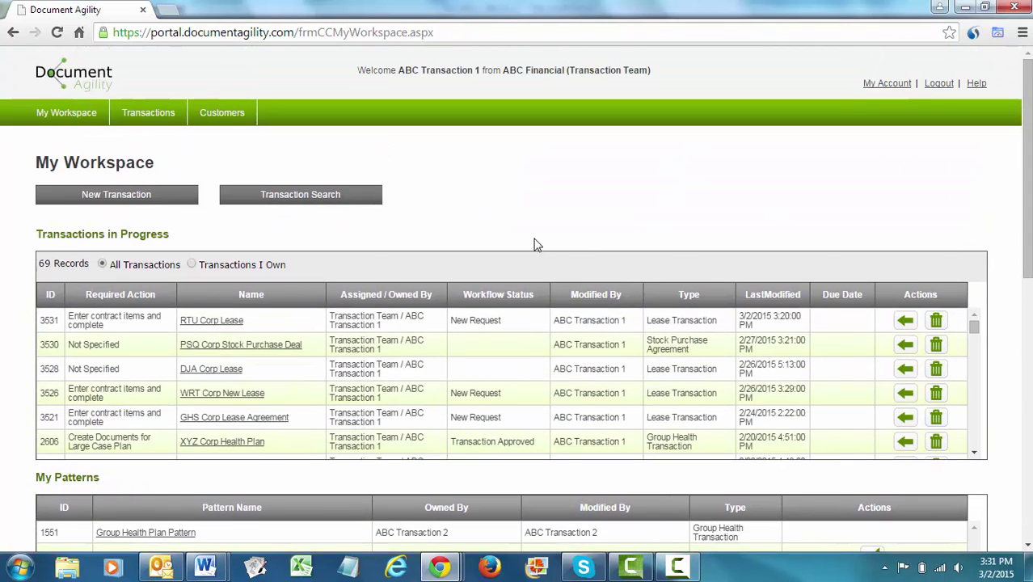
Start a new Lease Transaction named FDW Corp.
click(118, 197)
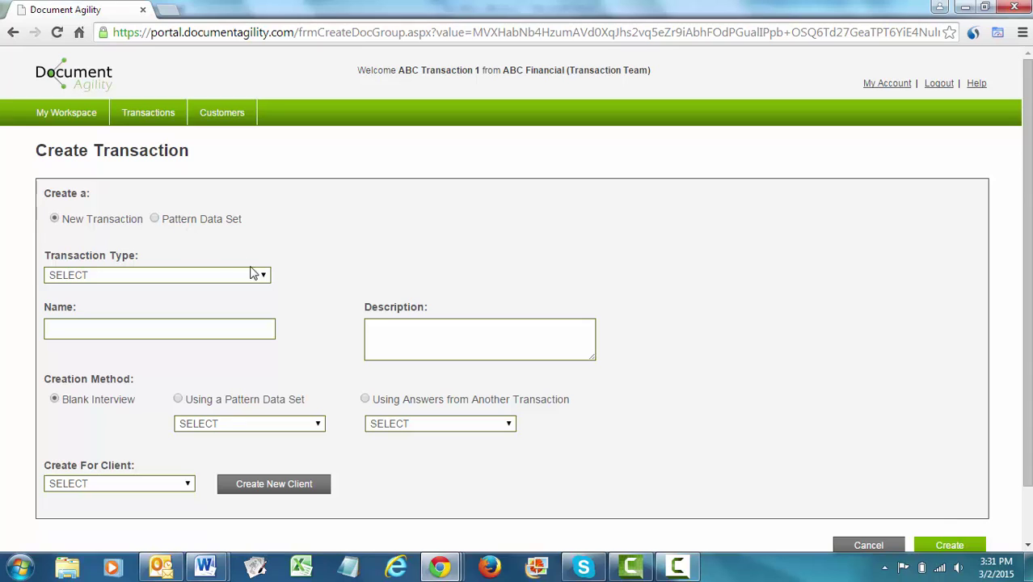
click(263, 276)
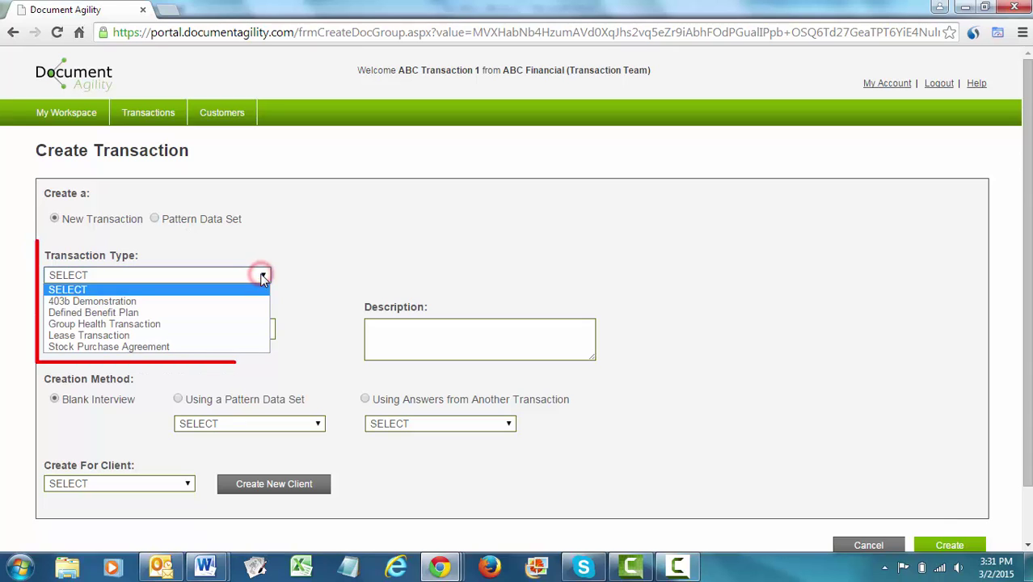
click(227, 336)
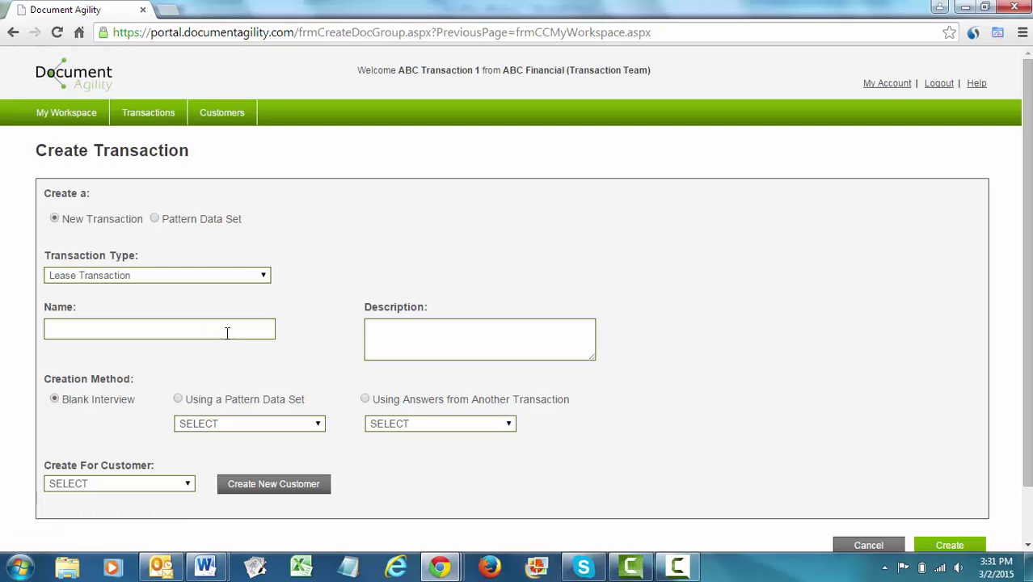
click(226, 331)
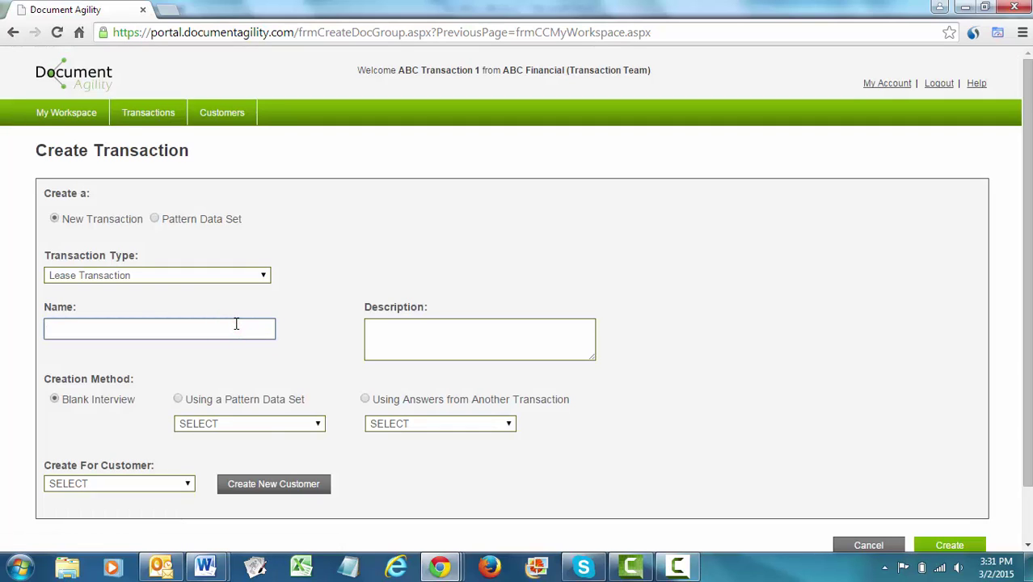
text(FDW Corp)
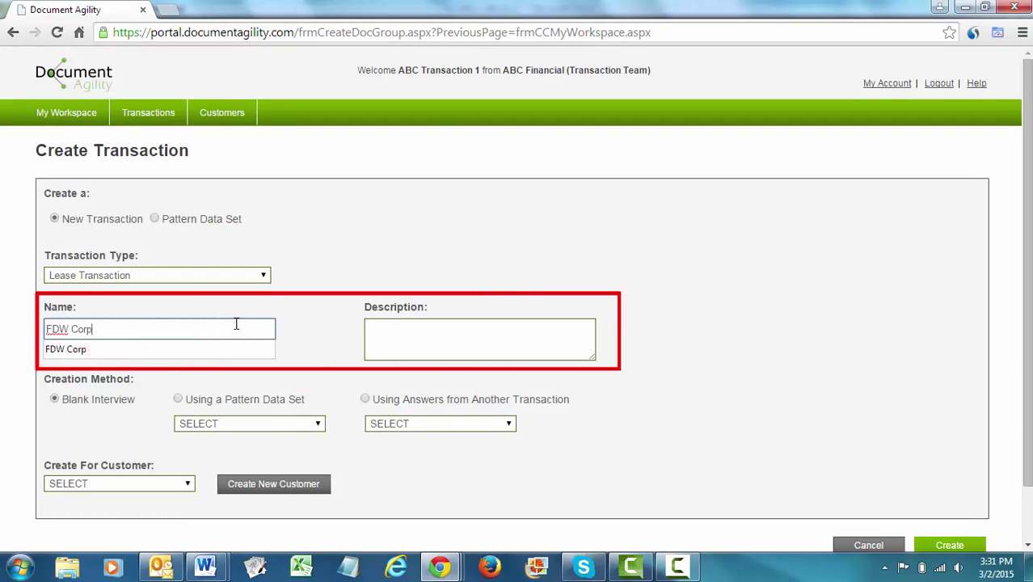
key(Down)
key(Tab)
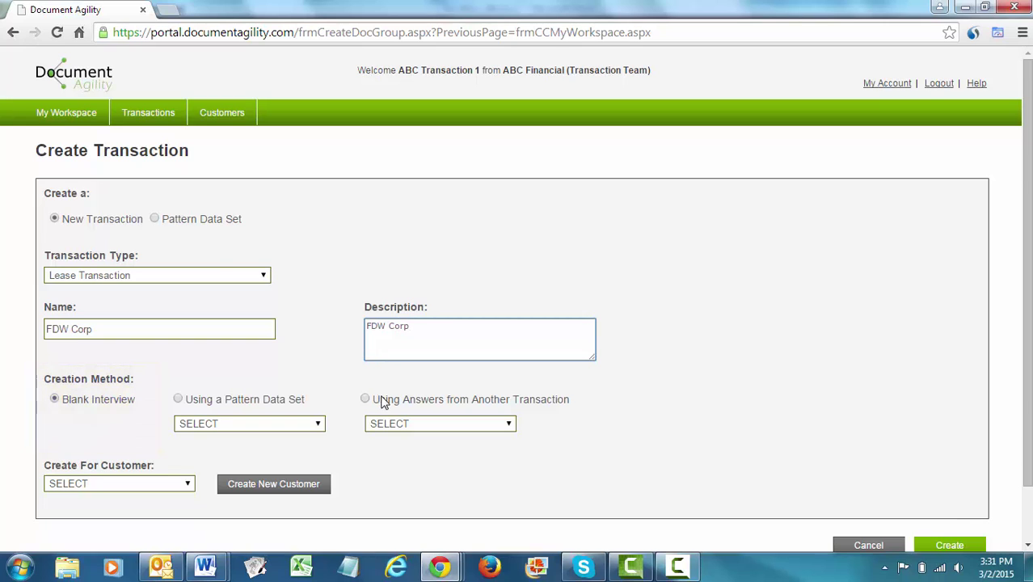
Choose FDW Corp as the customer, create the transaction, and begin entering Property Address 1.
click(189, 484)
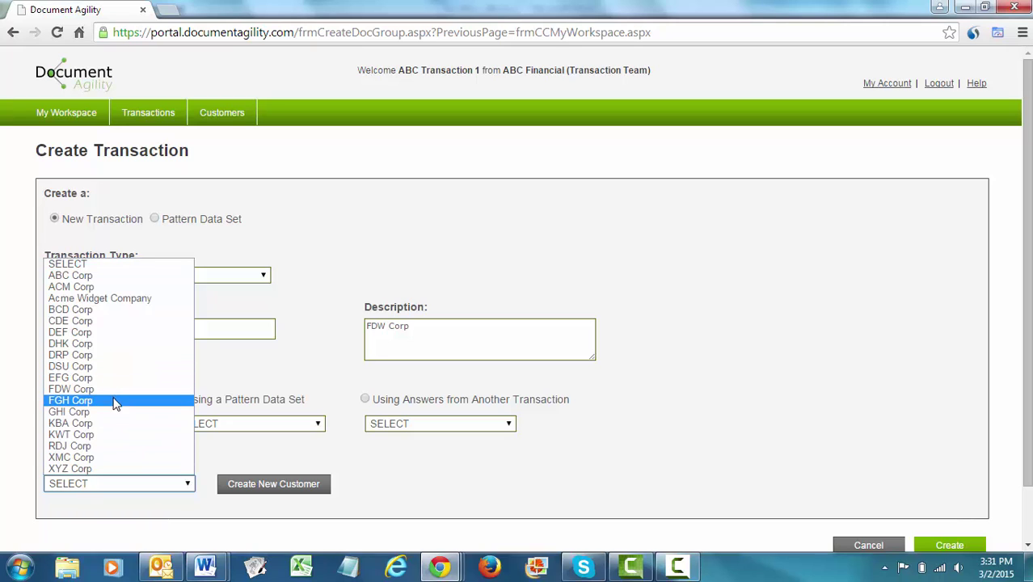
click(117, 390)
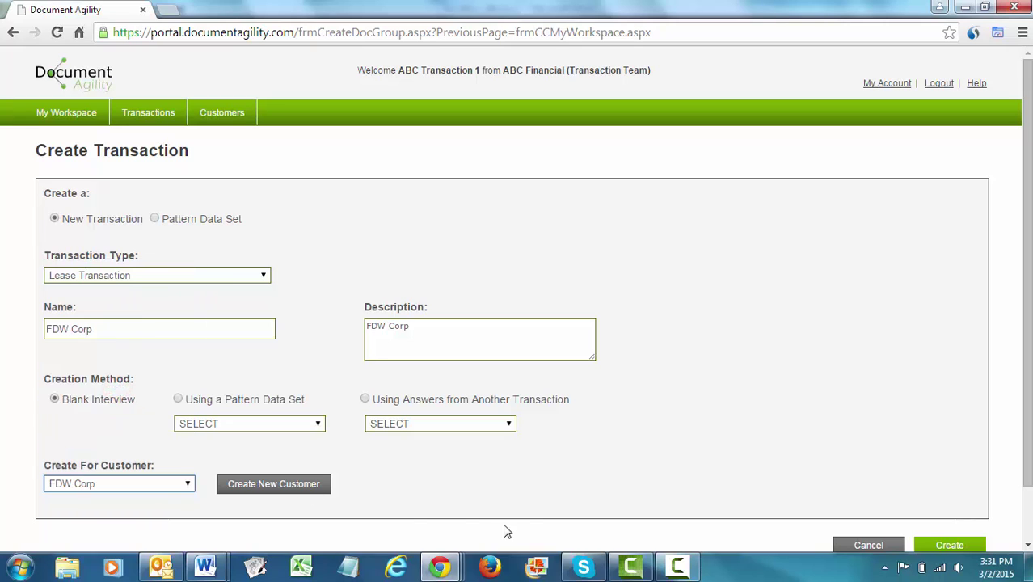
click(937, 547)
click(334, 120)
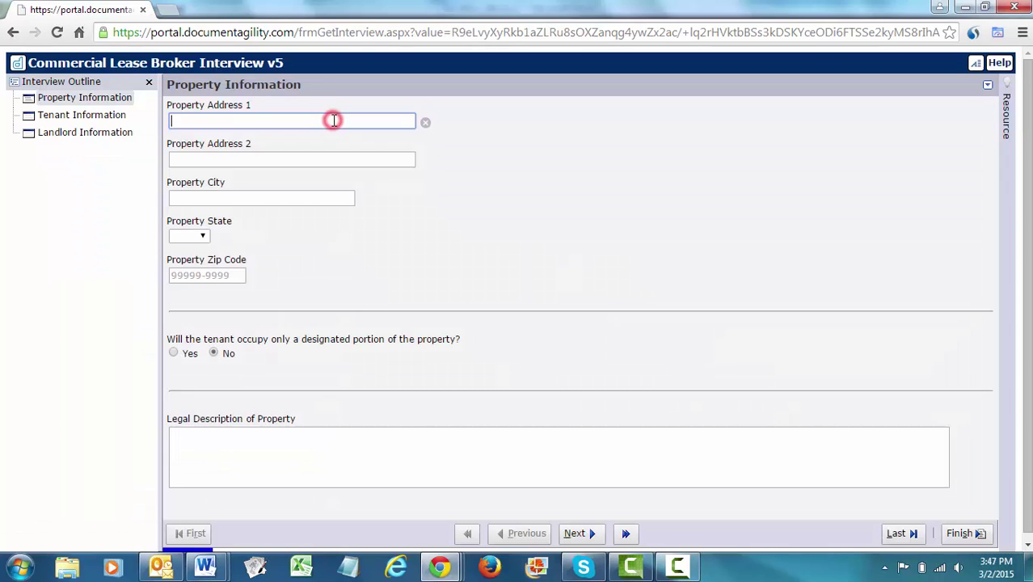
text(123 Main Street)
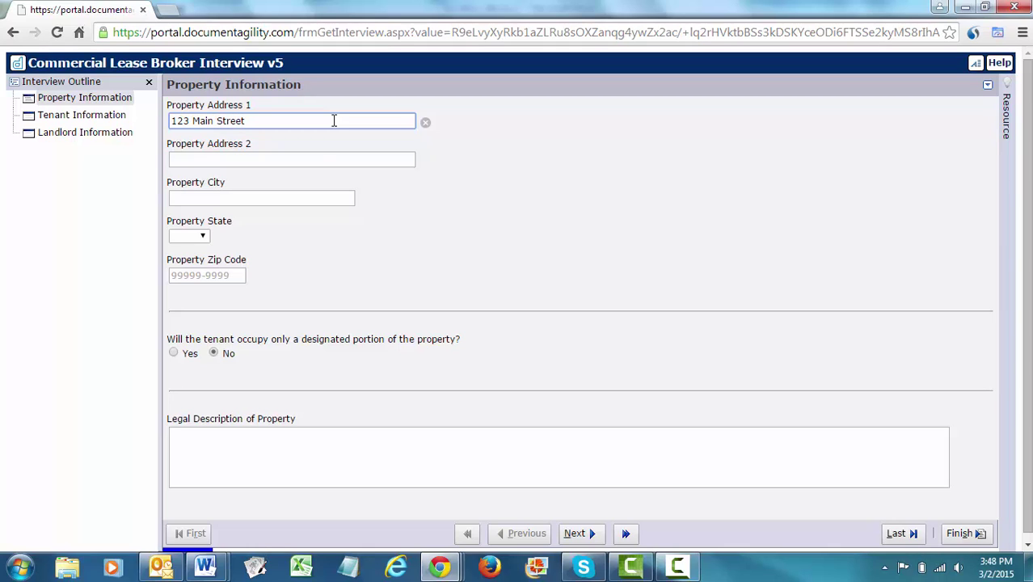
Set the property state to AZ and mark a designated portion with Suite 200.
click(324, 197)
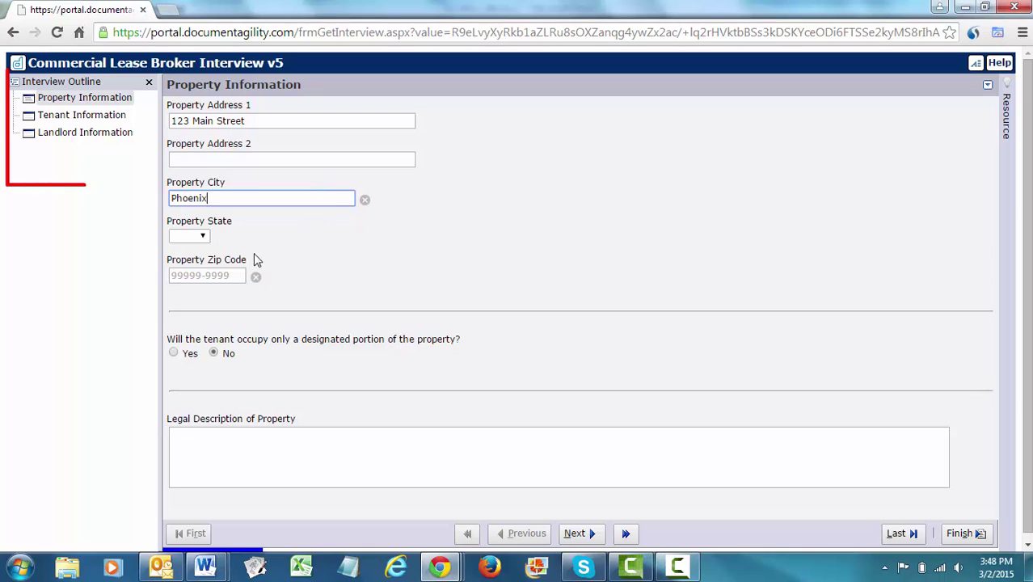
click(202, 235)
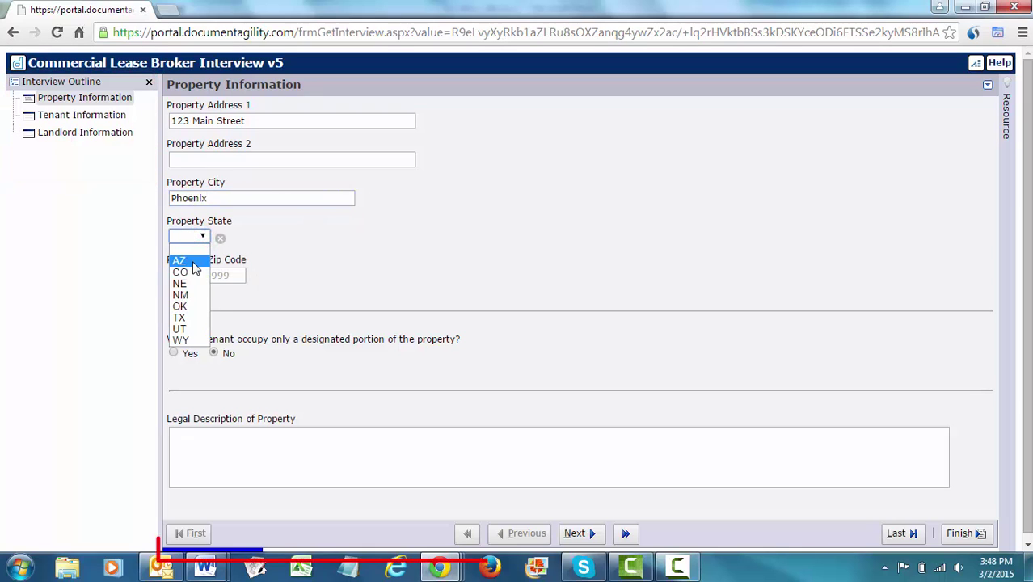
click(187, 260)
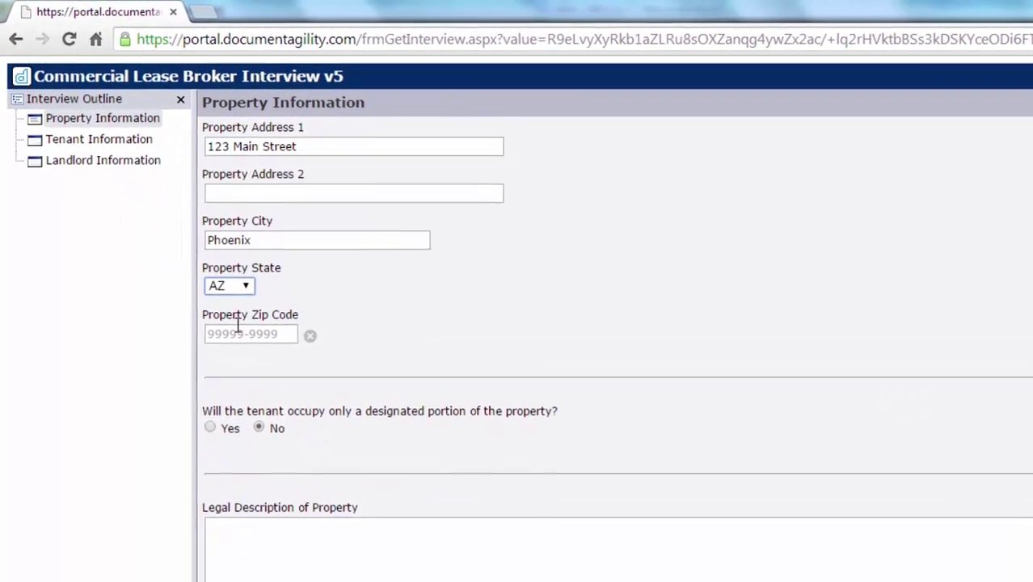
click(228, 461)
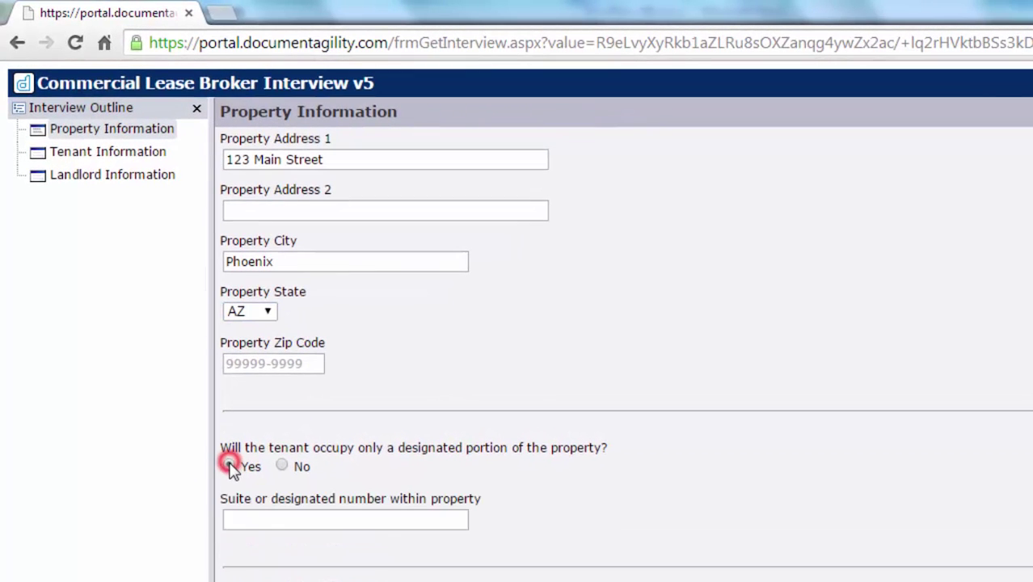
click(253, 521)
text(Suite 200)
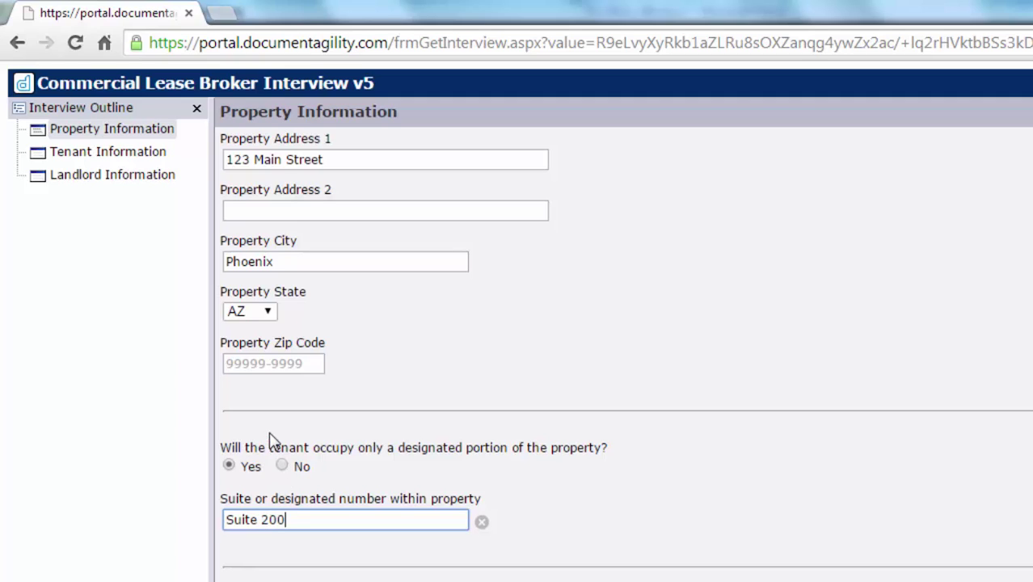
key(Tab)
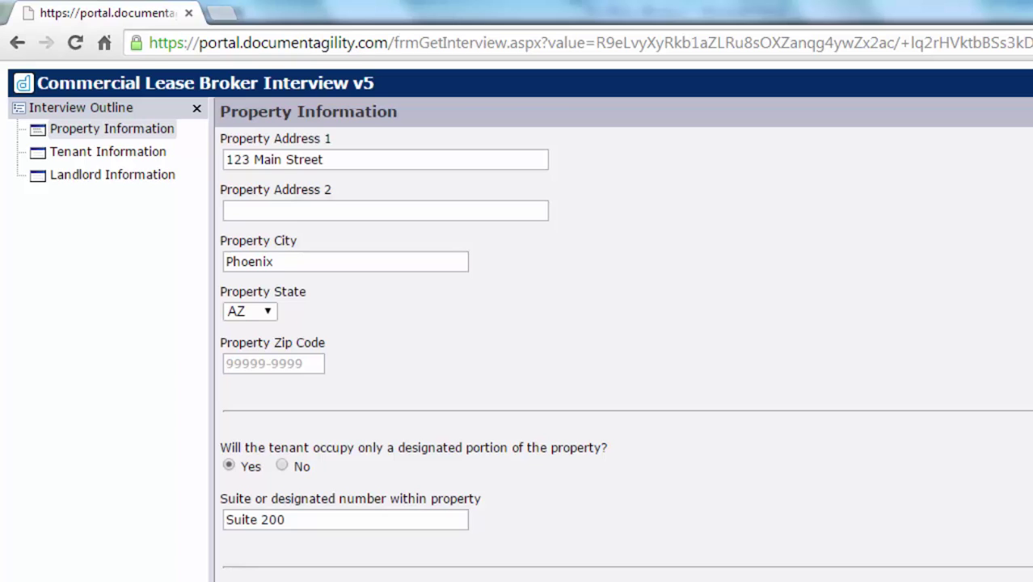
Enter property zip code 45434-4444 and go to the Landlord Information page.
click(269, 366)
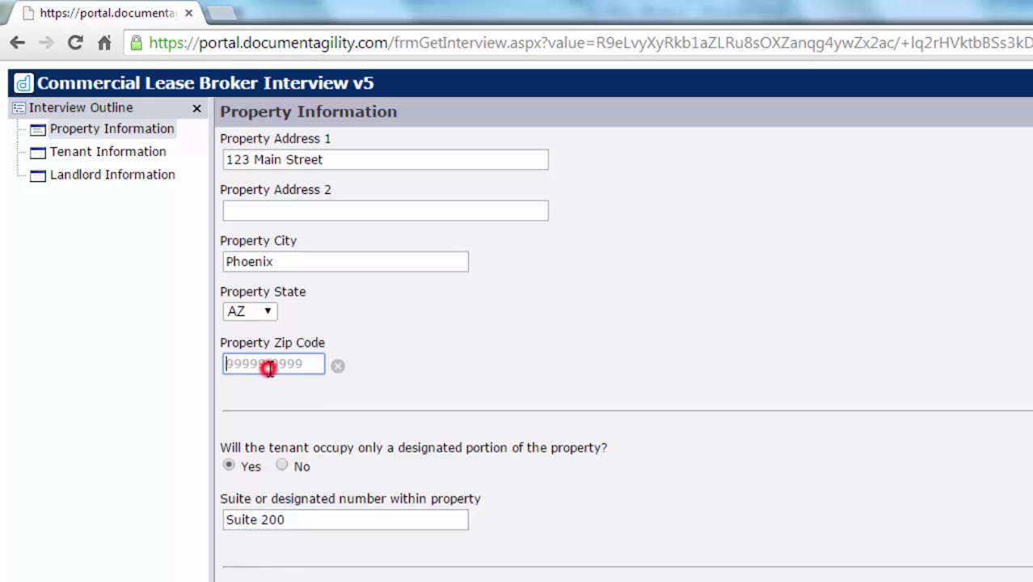
text(45434-4444)
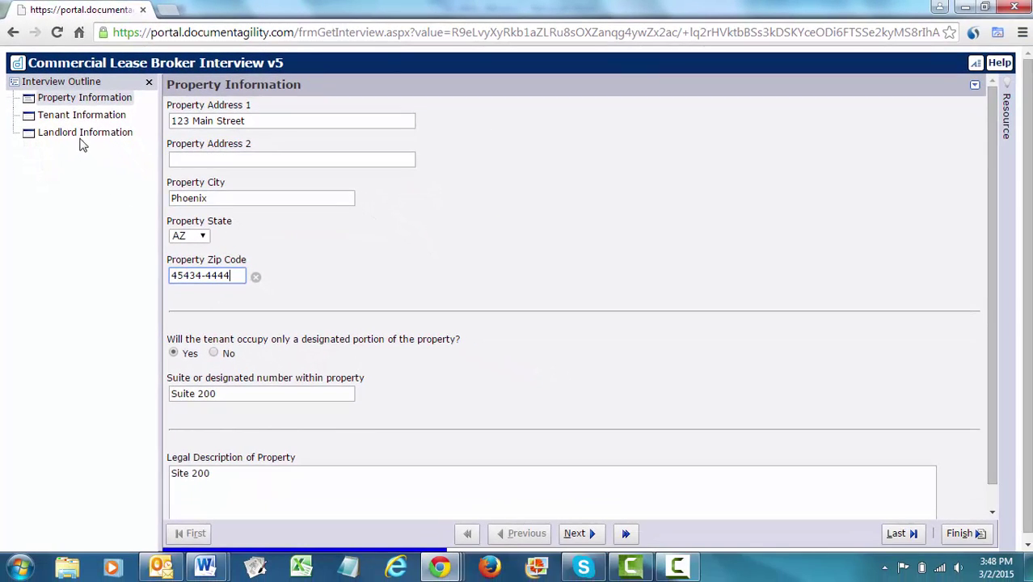
click(79, 133)
click(184, 121)
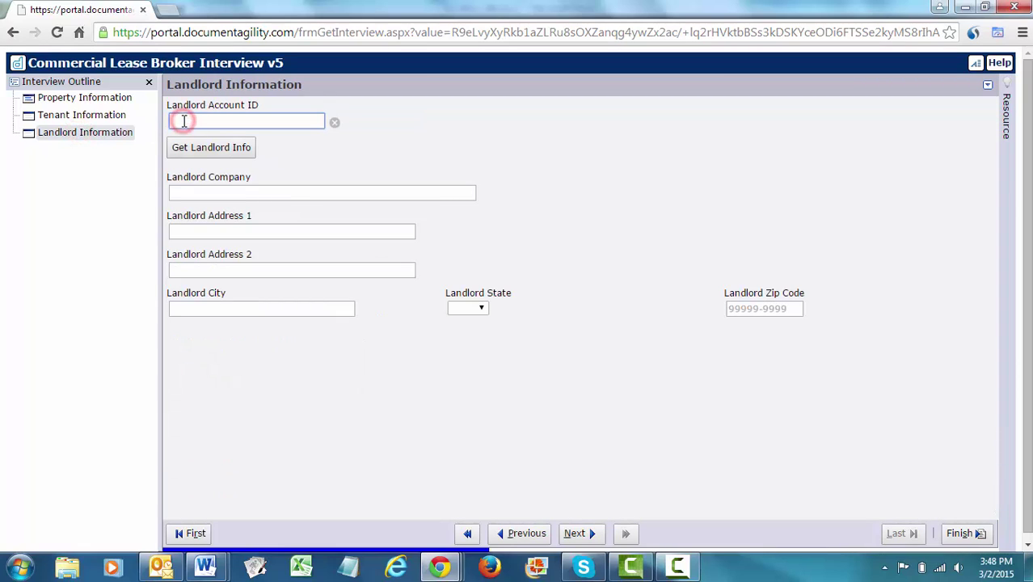
click(215, 157)
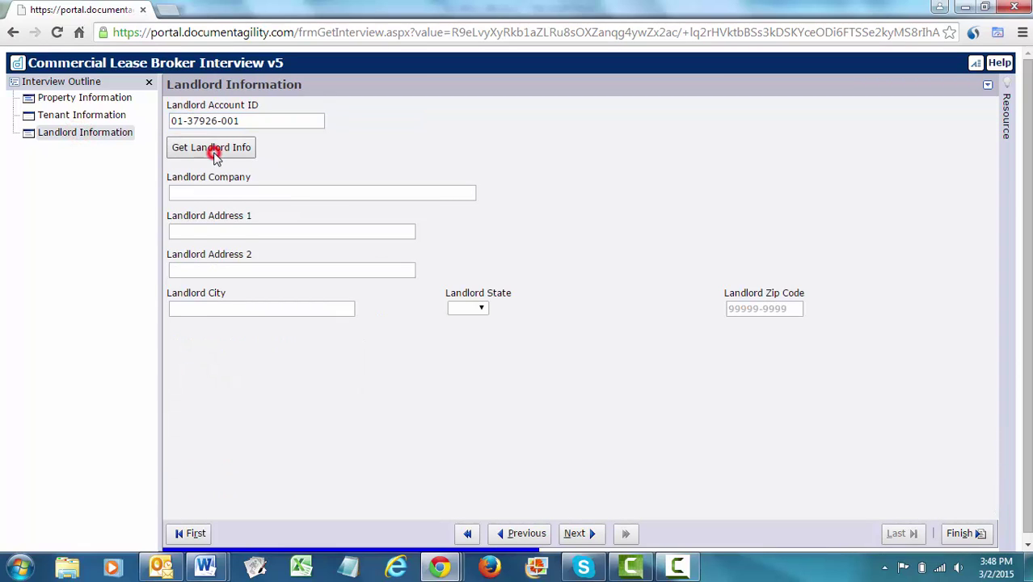
Set the tenant organization to USPS and finish the interview.
click(103, 116)
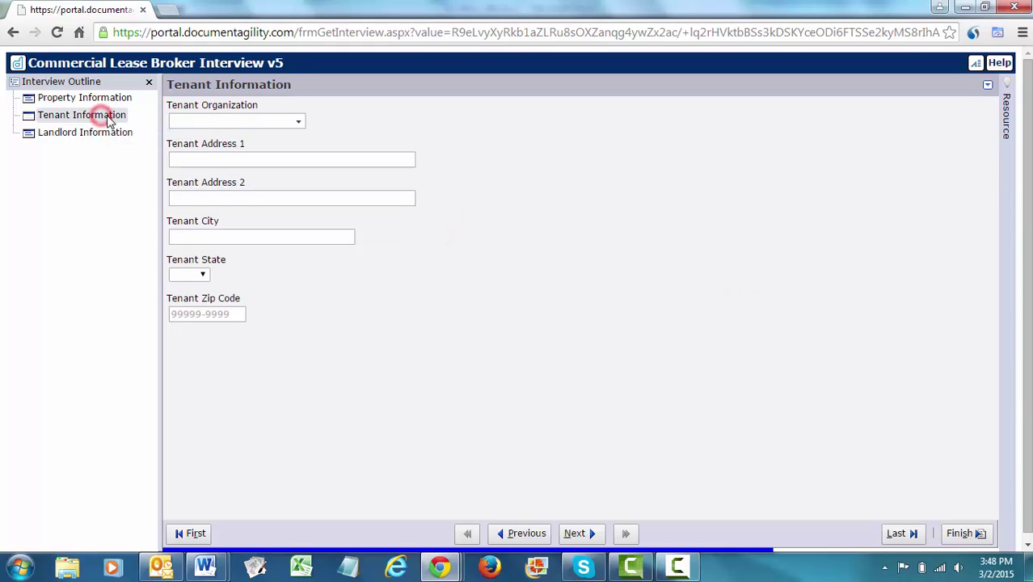
click(297, 123)
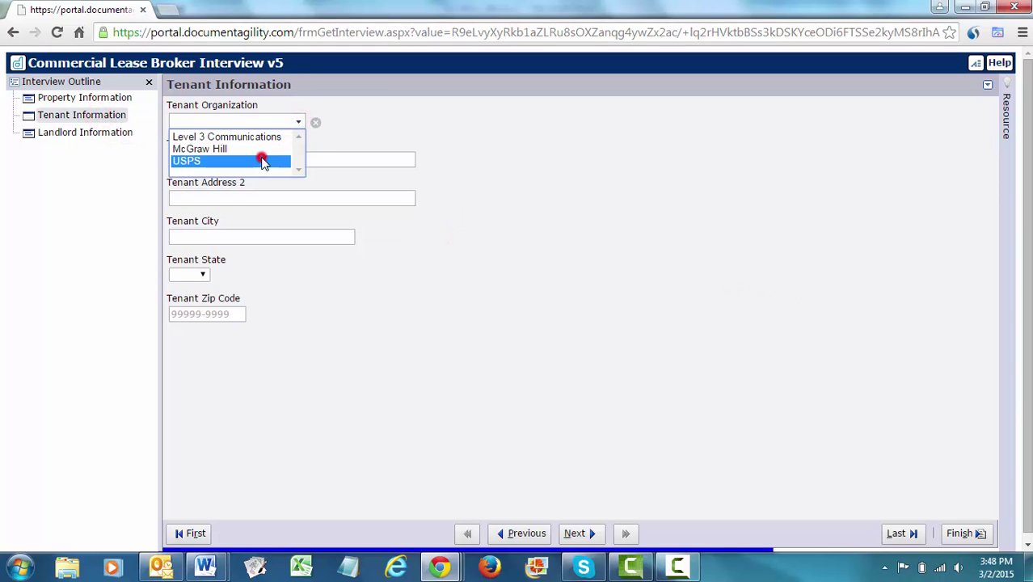
click(264, 160)
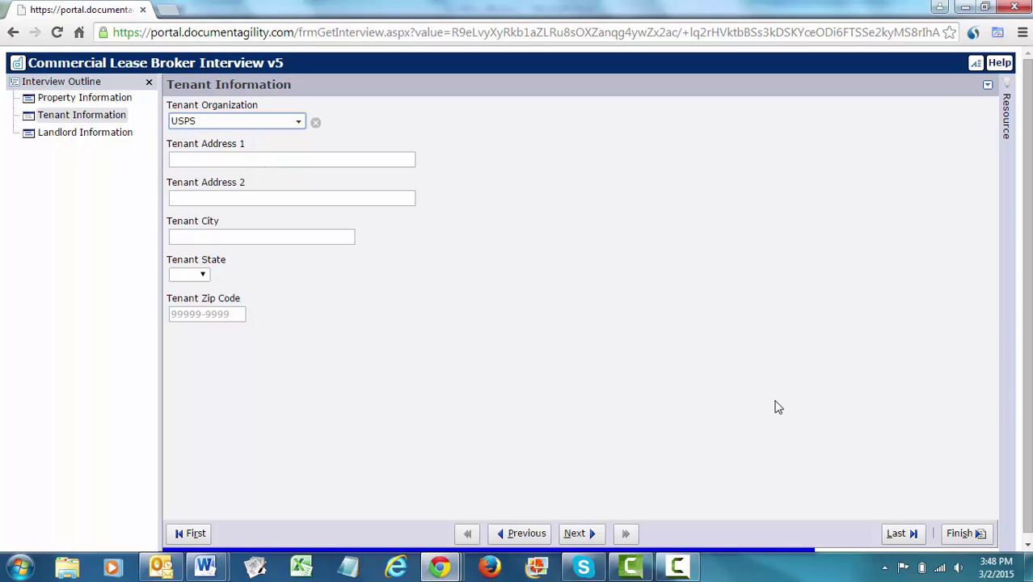
click(964, 533)
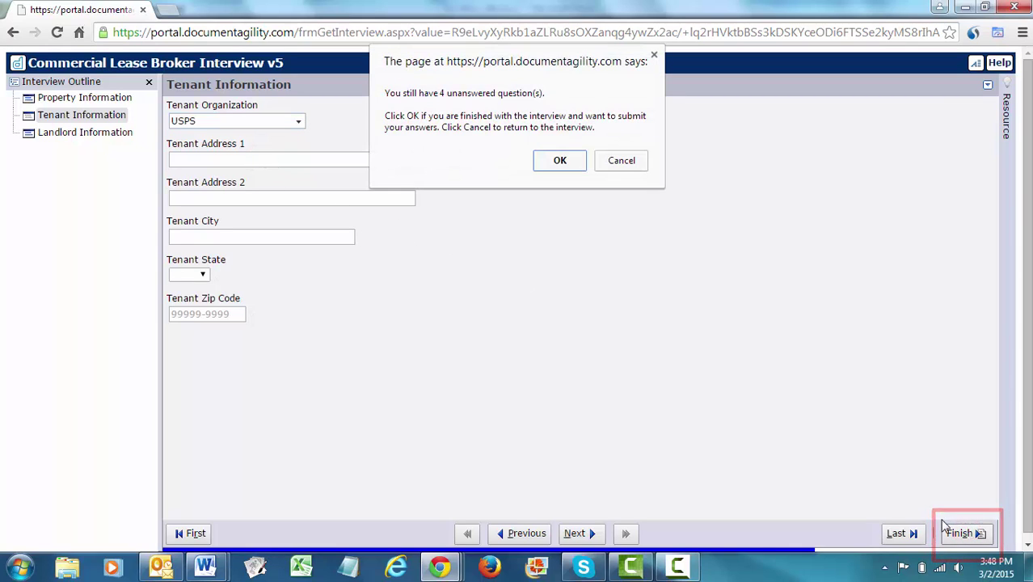
Submit despite the 4 unanswered questions and scroll down to the Available Documents table.
click(554, 164)
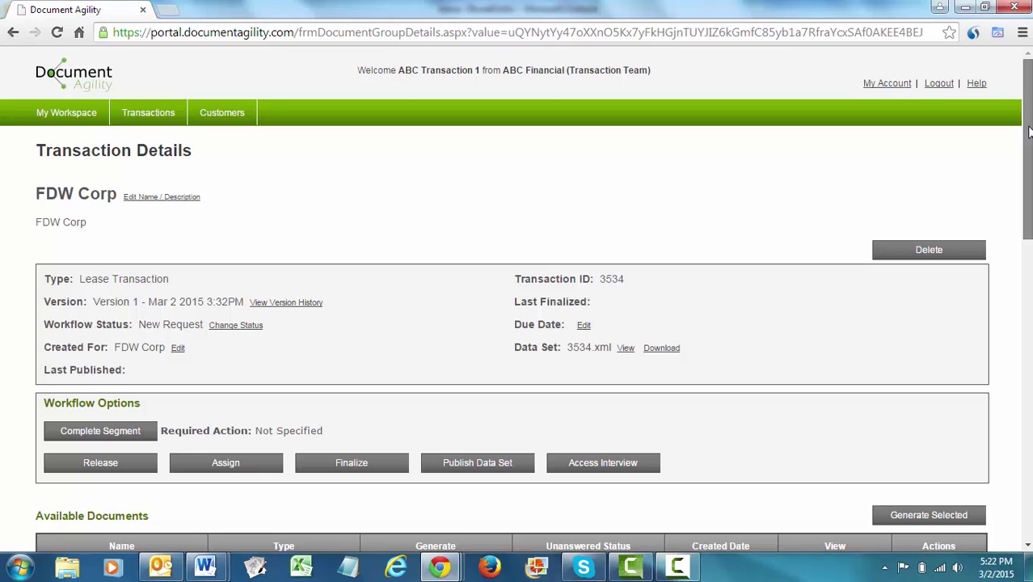
drag(1029, 132, 1029, 221)
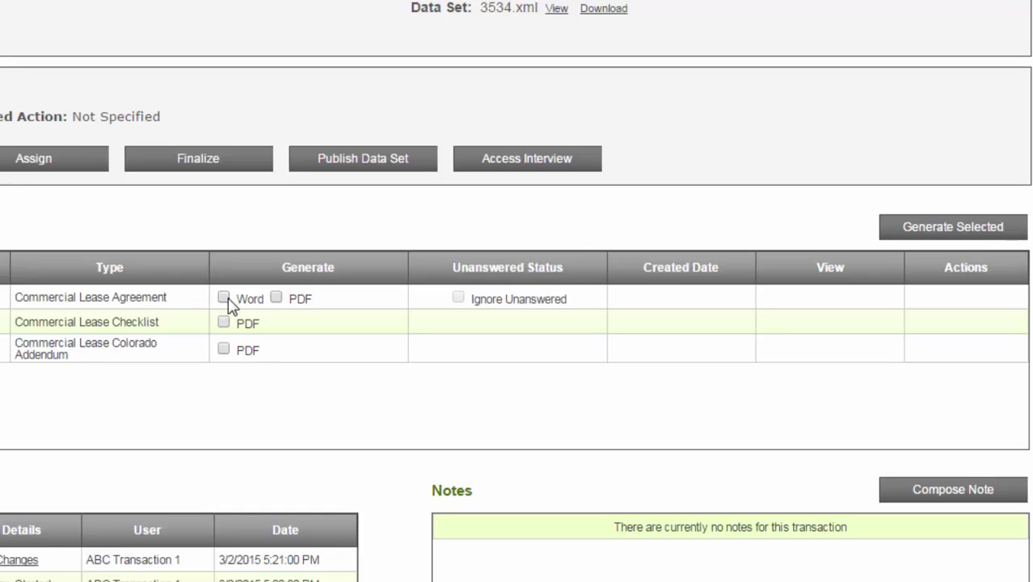
Select the Commercial Lease Agreement and generate it.
click(277, 298)
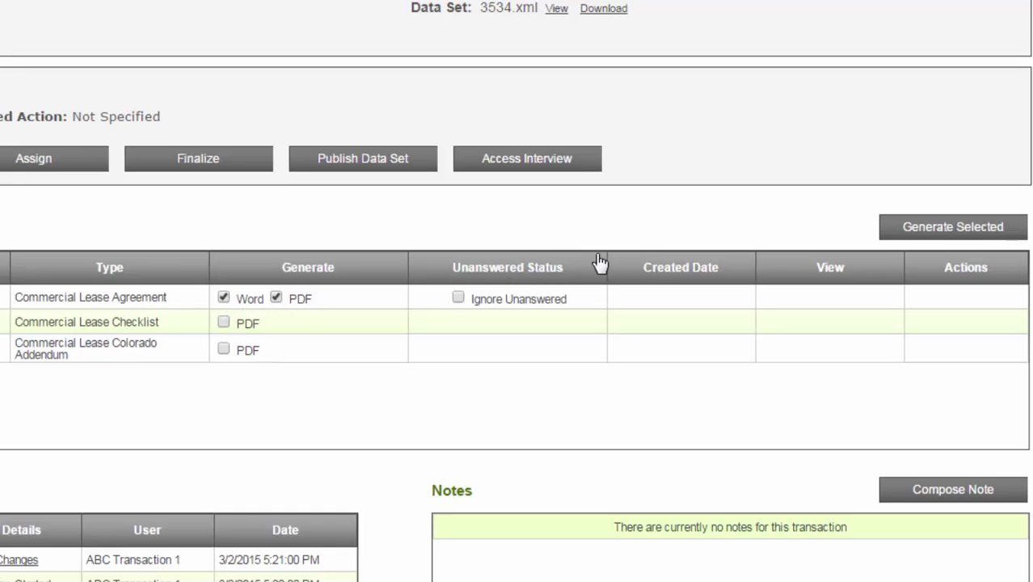
click(919, 231)
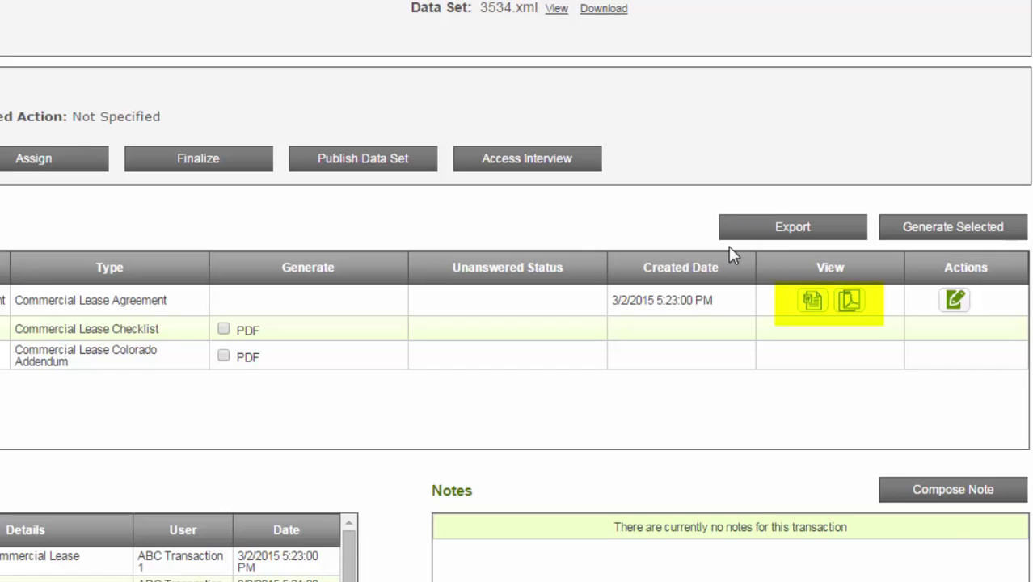
Review the generated lease agreement PDF, then scroll back to the top of the transaction page.
click(849, 302)
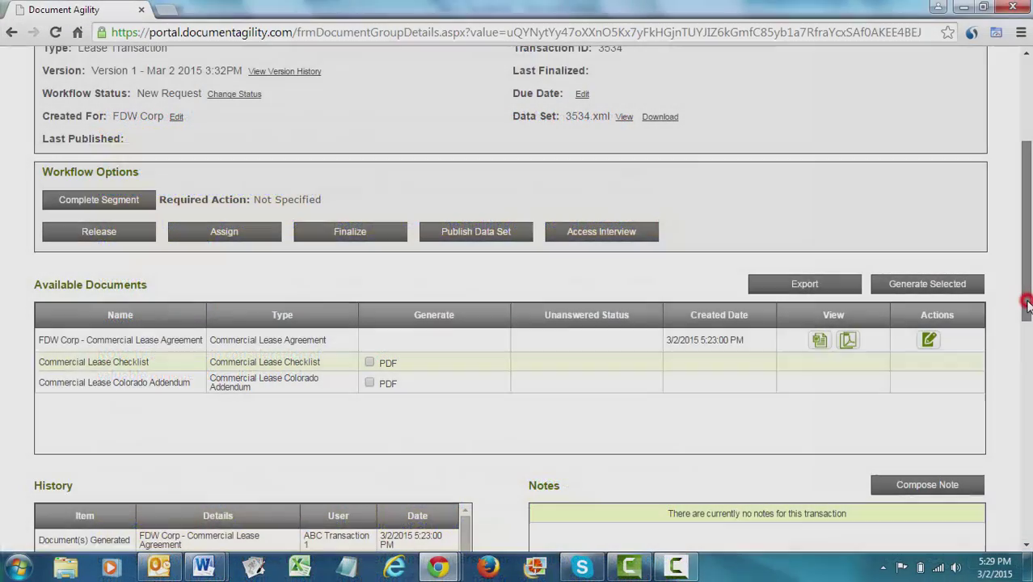
drag(1026, 314, 1027, 301)
scroll(1026, 302, up, 2)
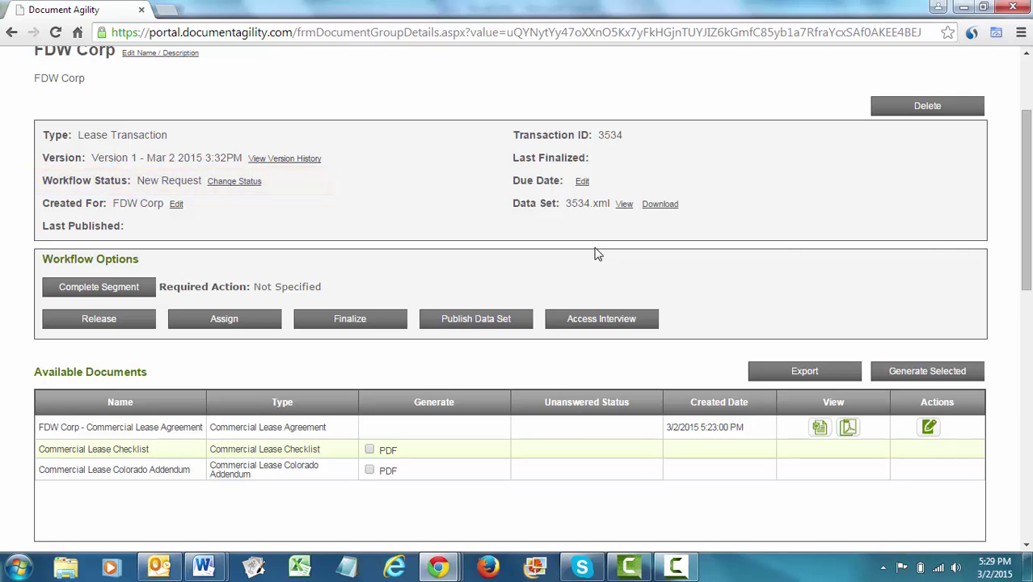
Change the FDW Corp transaction's due date to March 13, 2015 and save it.
click(582, 181)
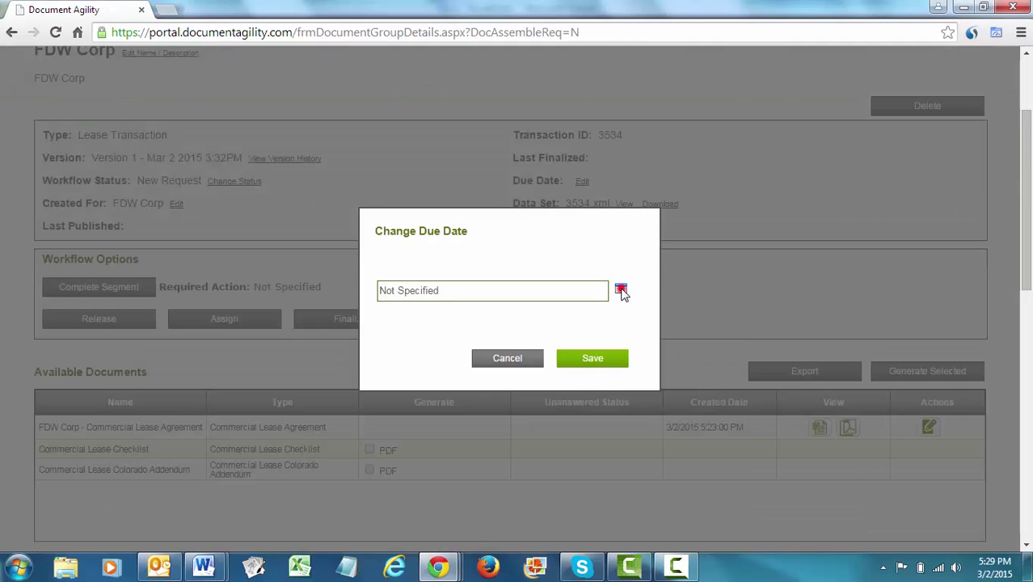
click(620, 289)
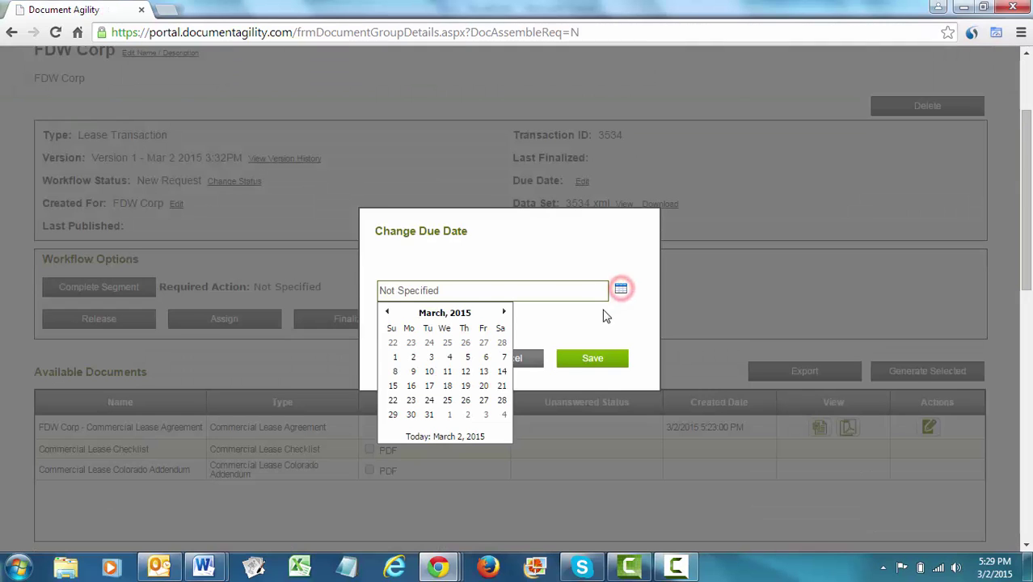
click(485, 372)
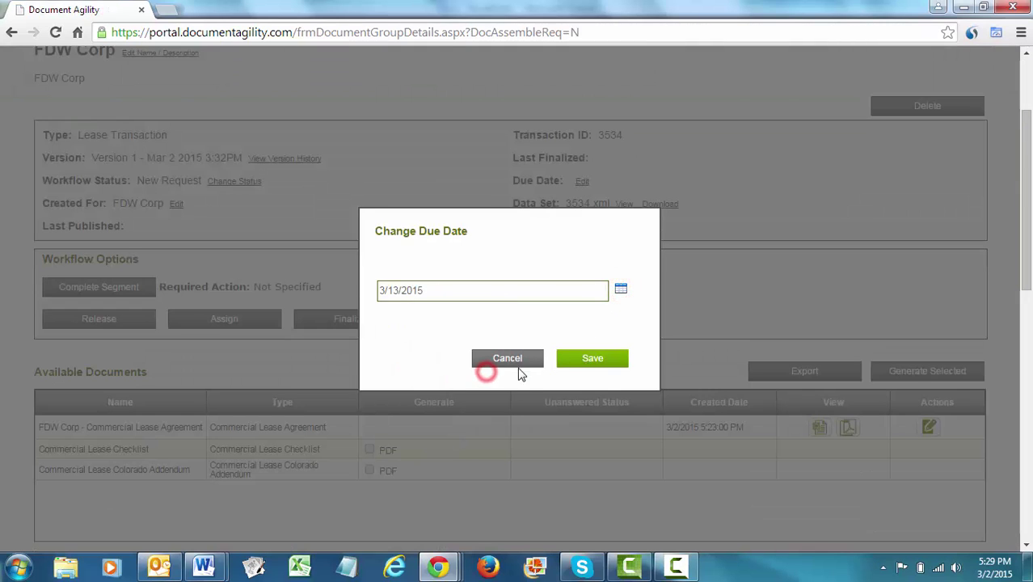
click(584, 359)
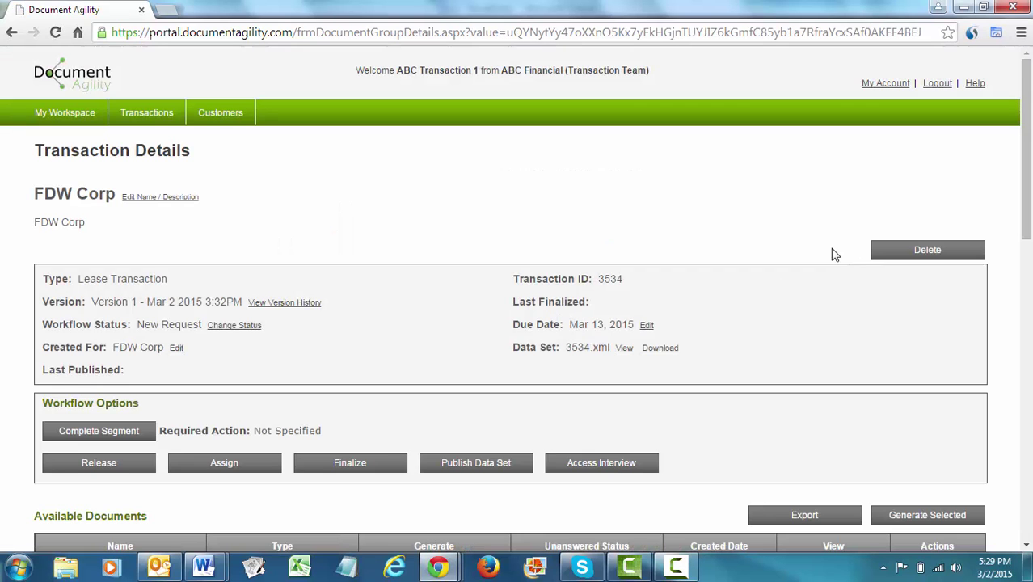
Review the interview changes recorded in the transaction history, then close the summary.
drag(1024, 136, 1028, 375)
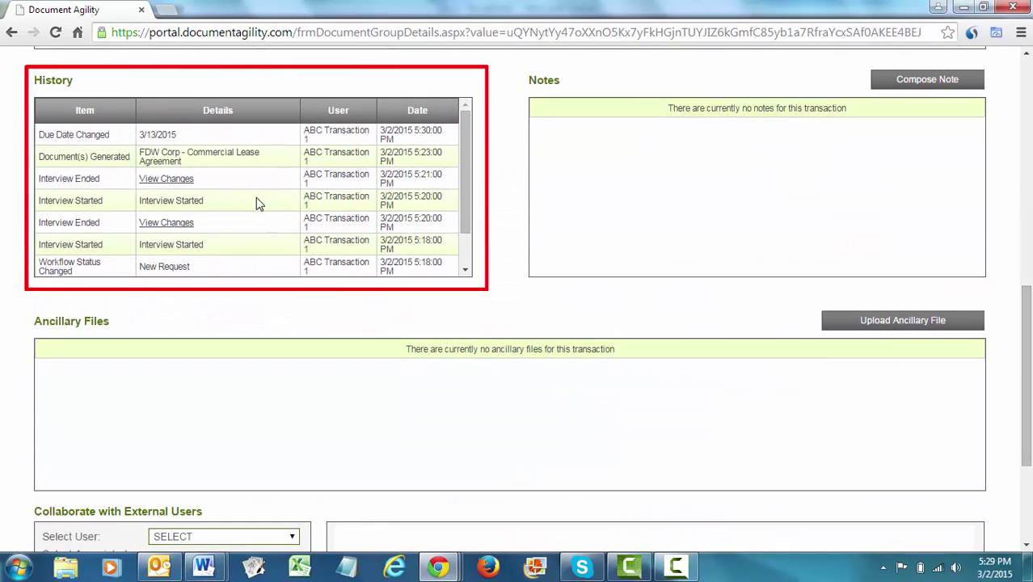
click(180, 180)
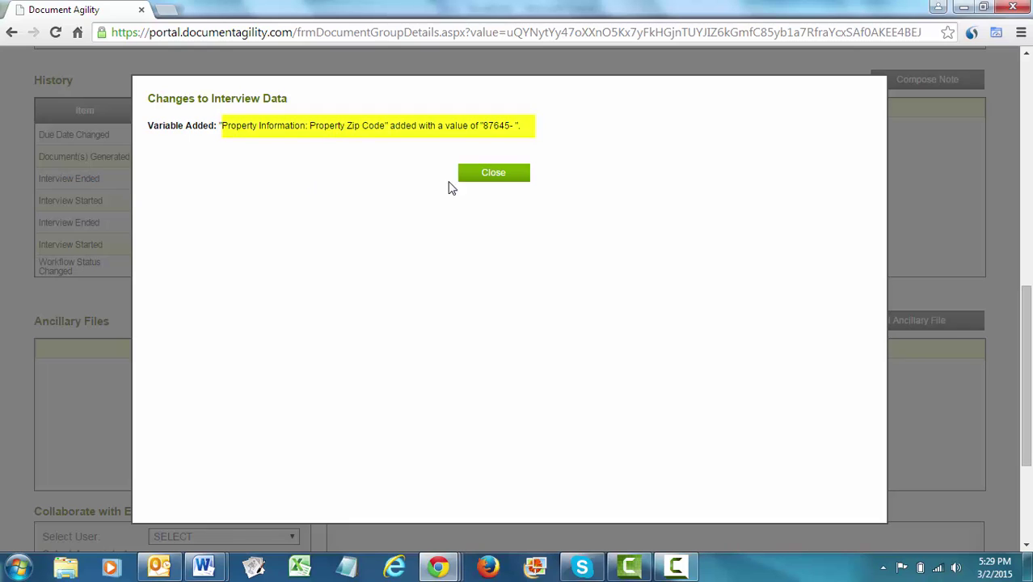
click(502, 176)
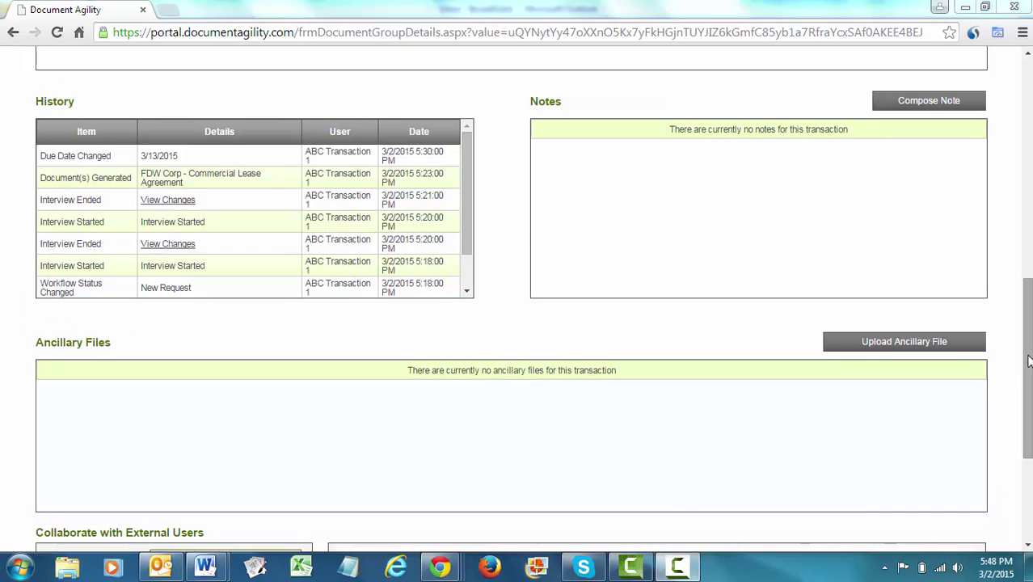
scroll(1028, 361, down, 3)
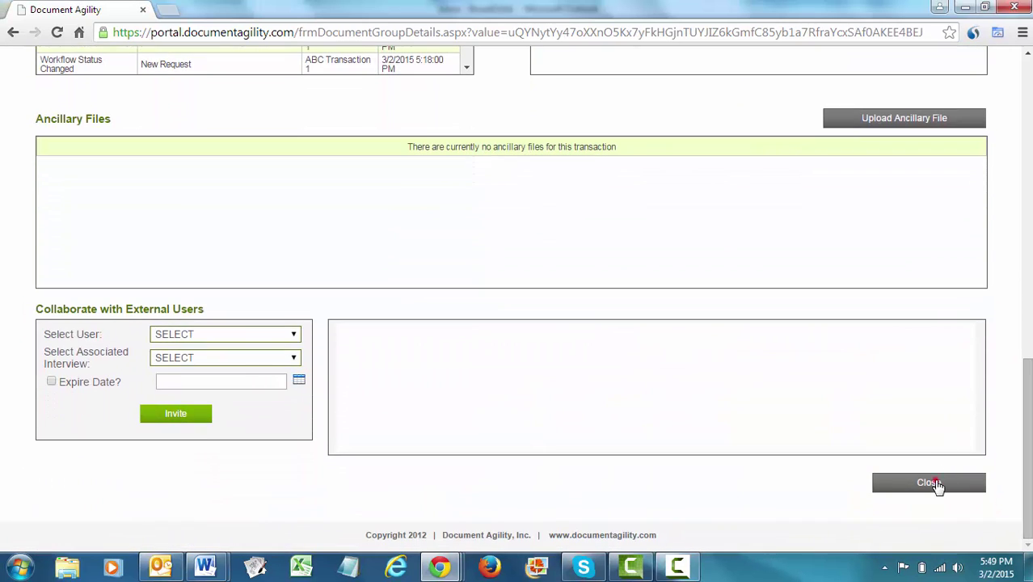
Leave FDW Corp's details for My Workspace and go to an empty Transaction Search page.
click(931, 483)
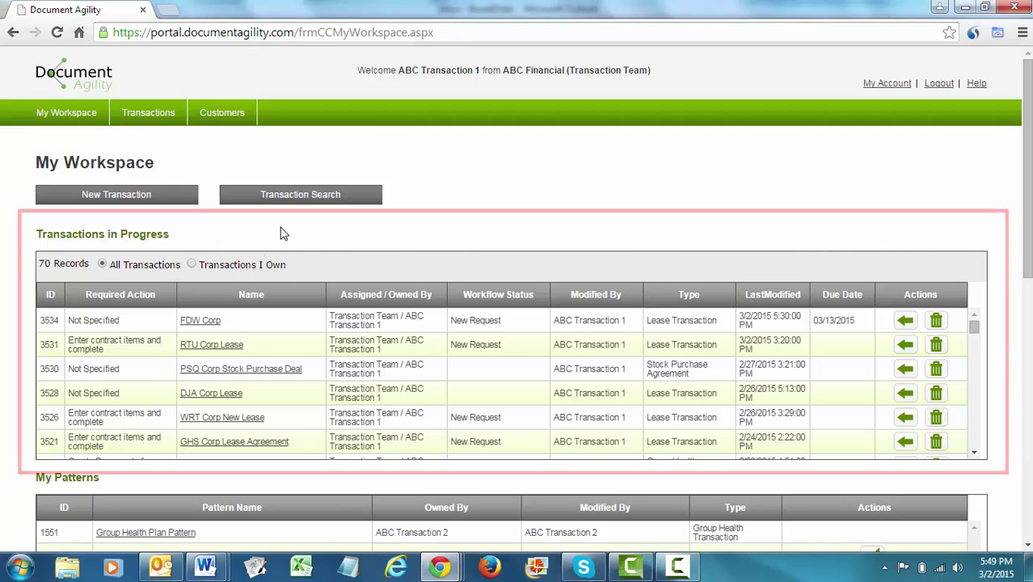
click(298, 197)
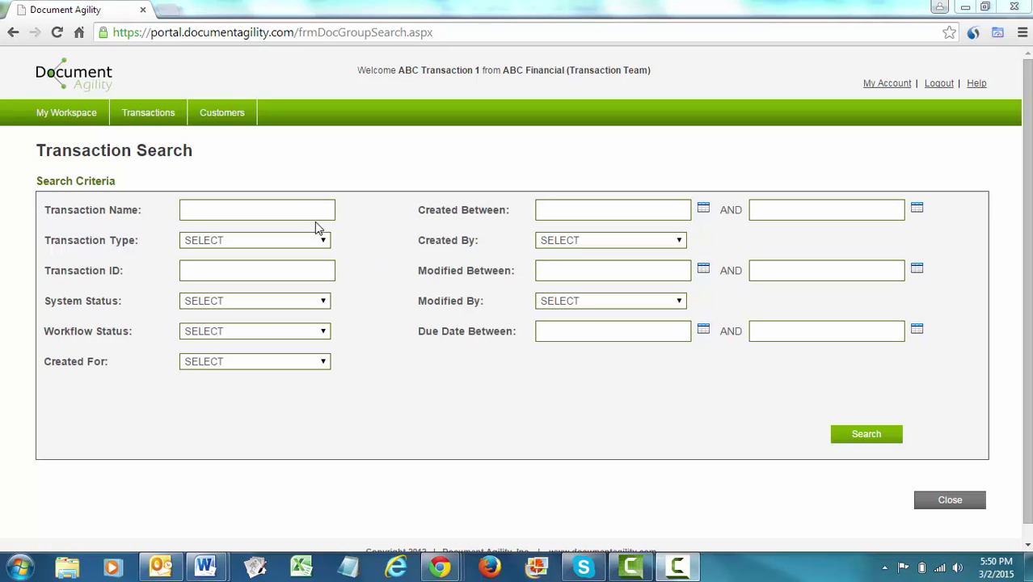
Search transactions by the name 'FDW' and scroll down to the FDW Corp result.
click(286, 212)
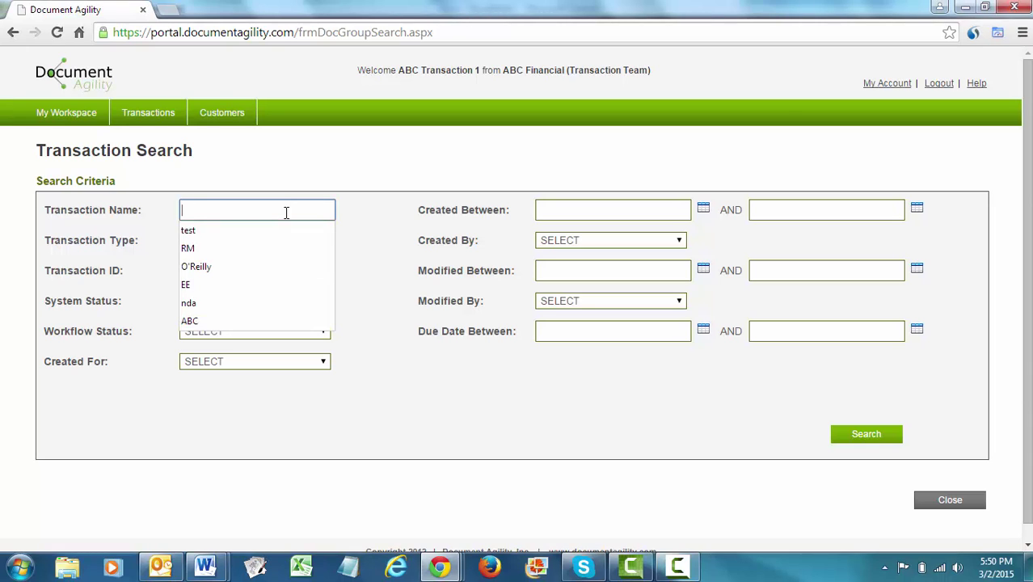
text(FDW)
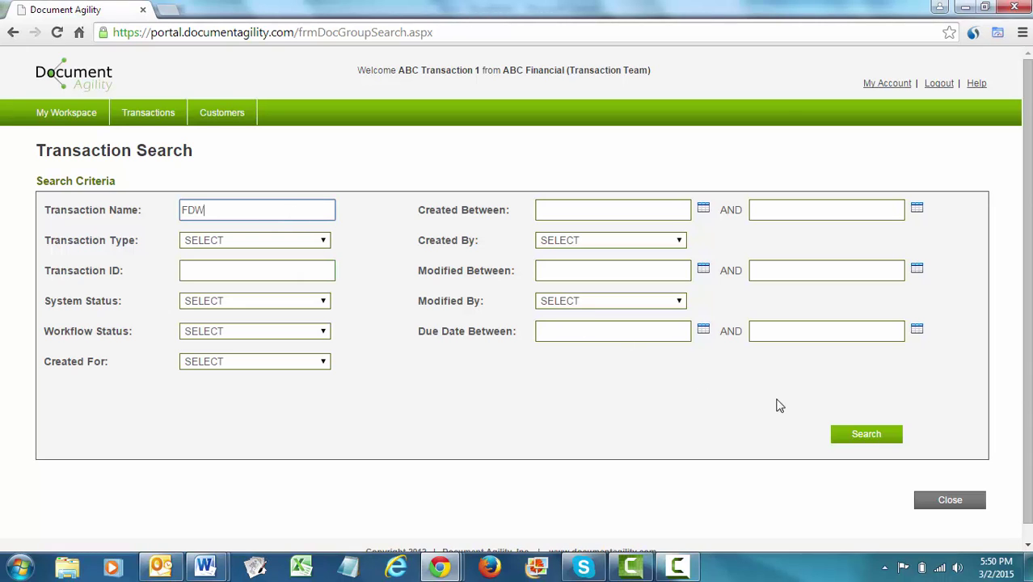
click(857, 437)
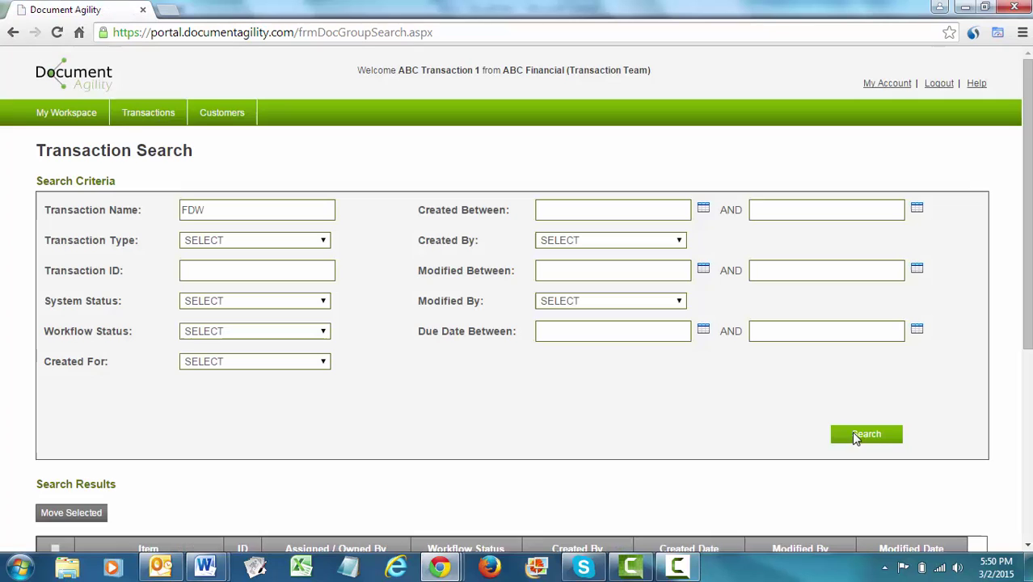
drag(1028, 186, 1028, 283)
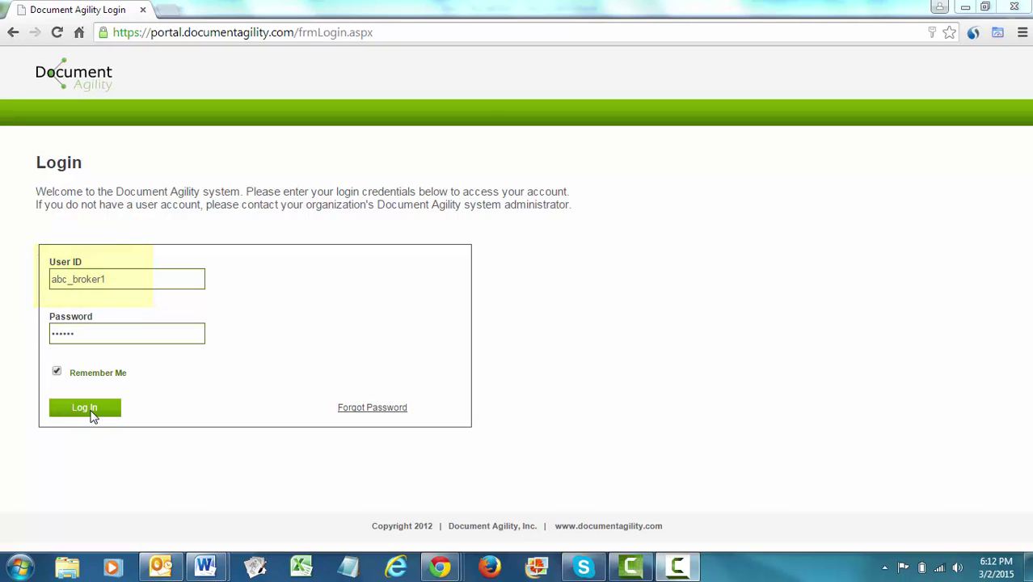
Sign in with the broker account and choose Lease Transaction as the new transaction type.
click(85, 408)
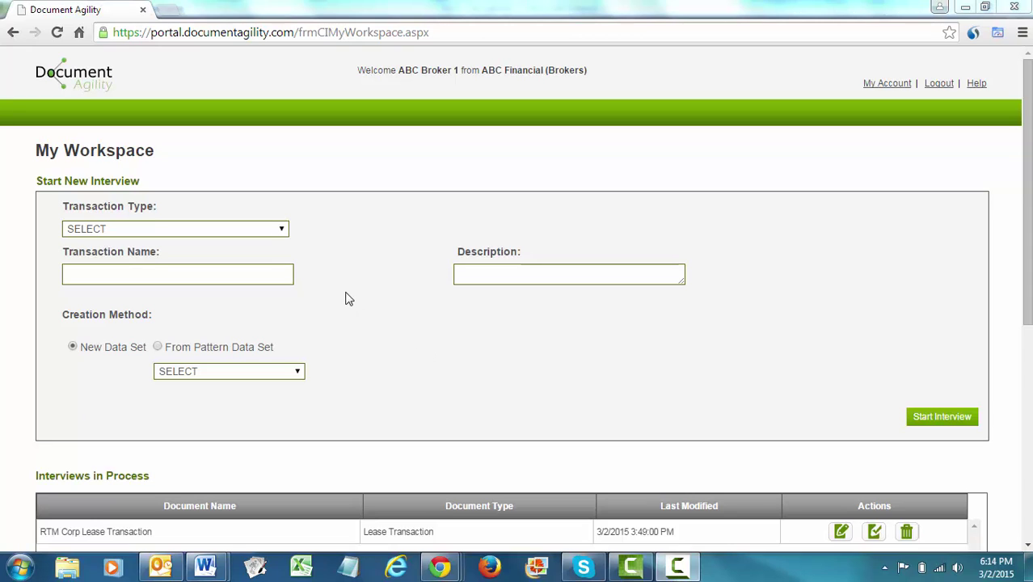
click(279, 229)
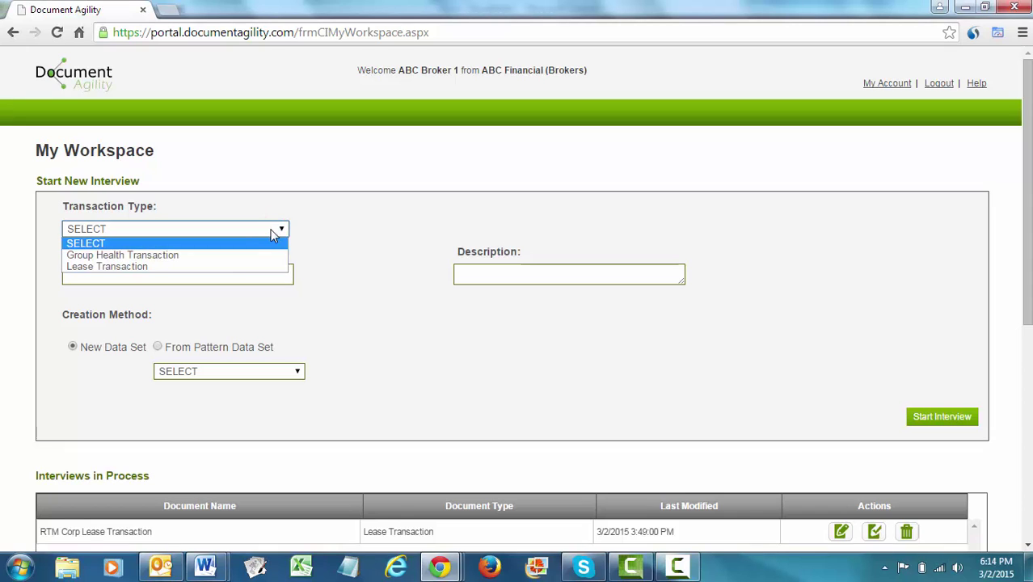
click(226, 268)
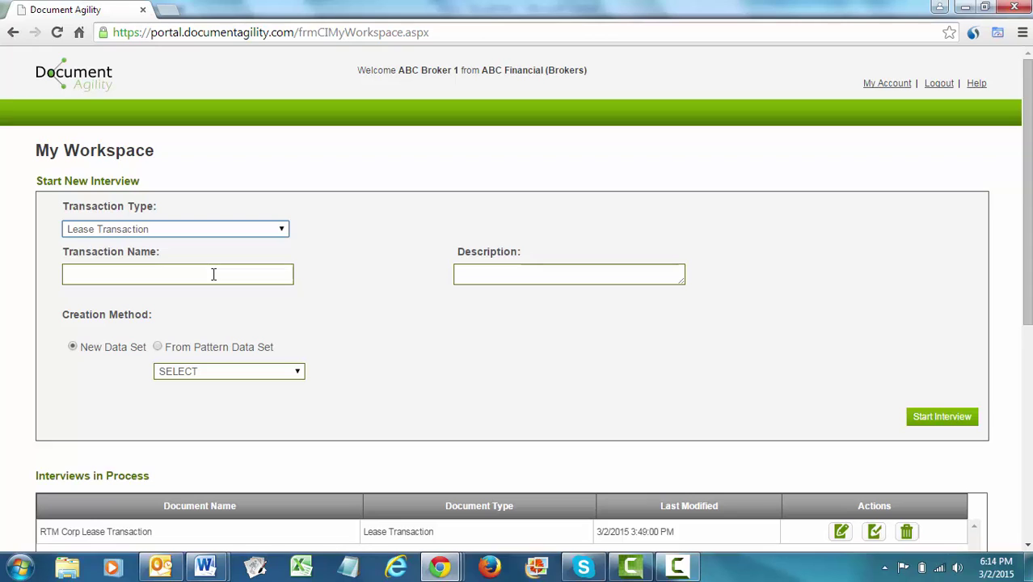
Enter 'DFD Corp' as both transaction name and description, then start the interview.
click(214, 274)
text(DFD)
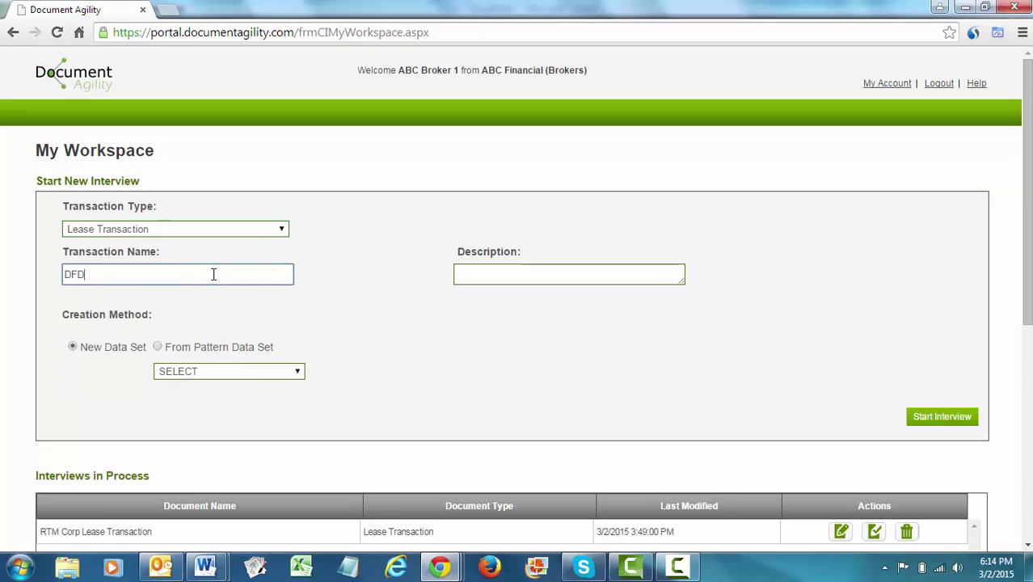
text( Corp)
key(ctrl+a)
key(ctrl+c)
key(Tab)
key(ctrl+v)
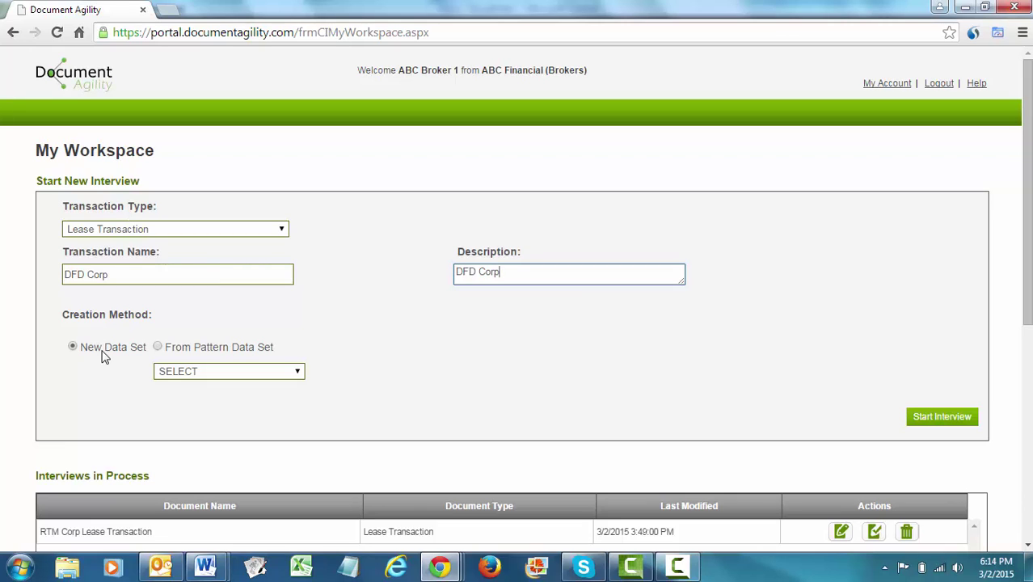
click(941, 418)
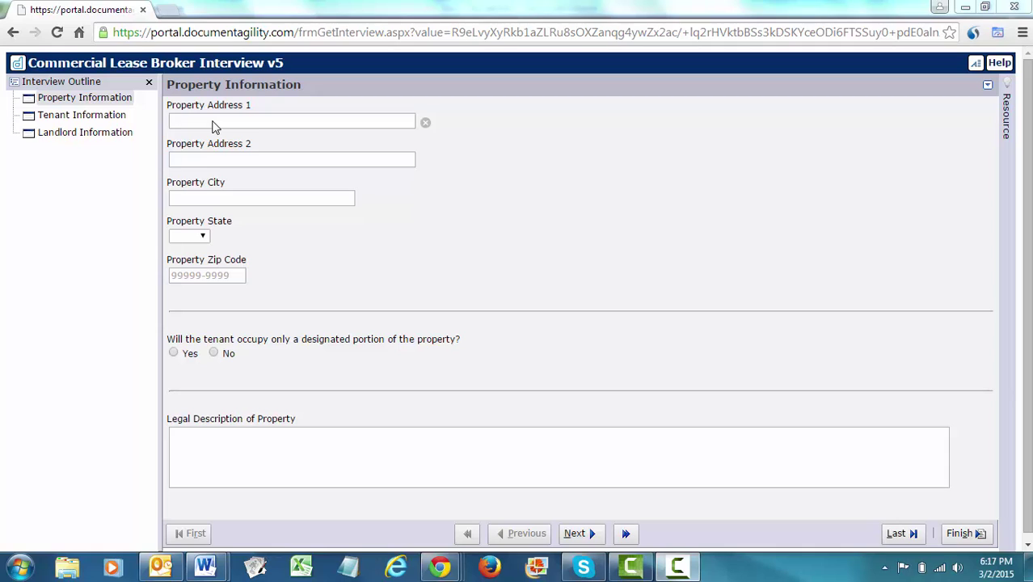
Enter '123 Main Street' as Property Address 1 and submit the interview despite unanswered questions.
click(214, 123)
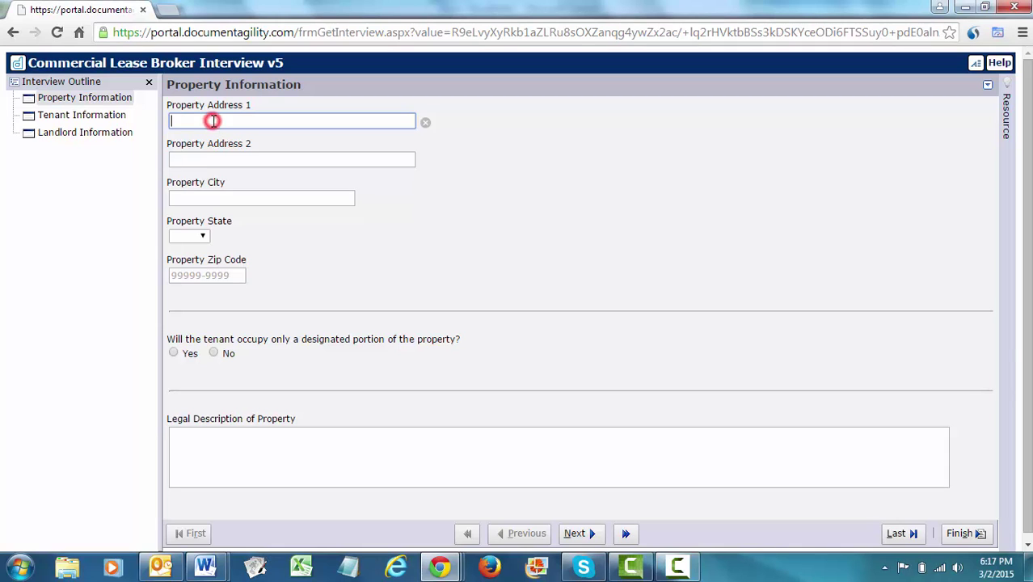
text(123 Main Street)
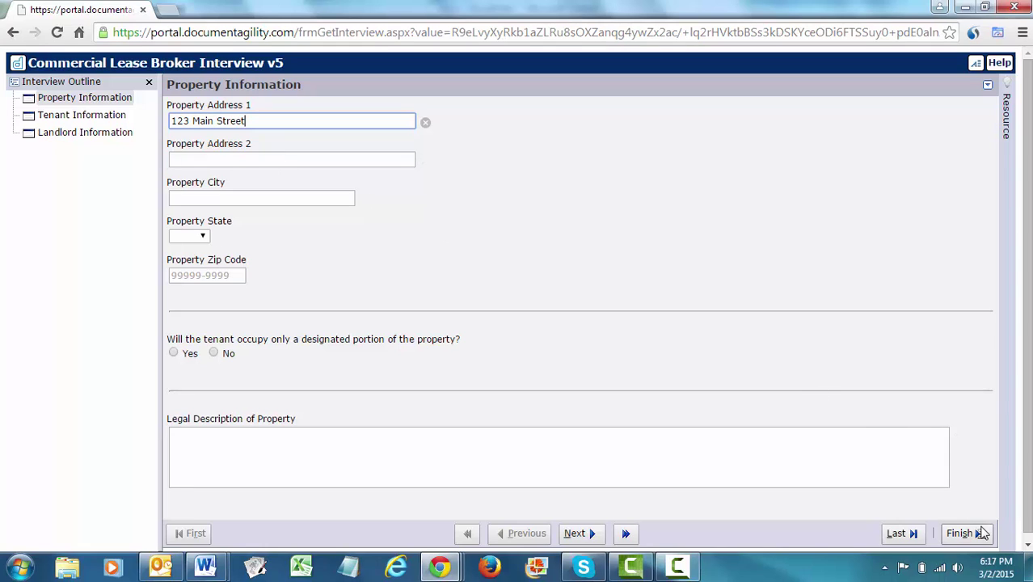
click(975, 535)
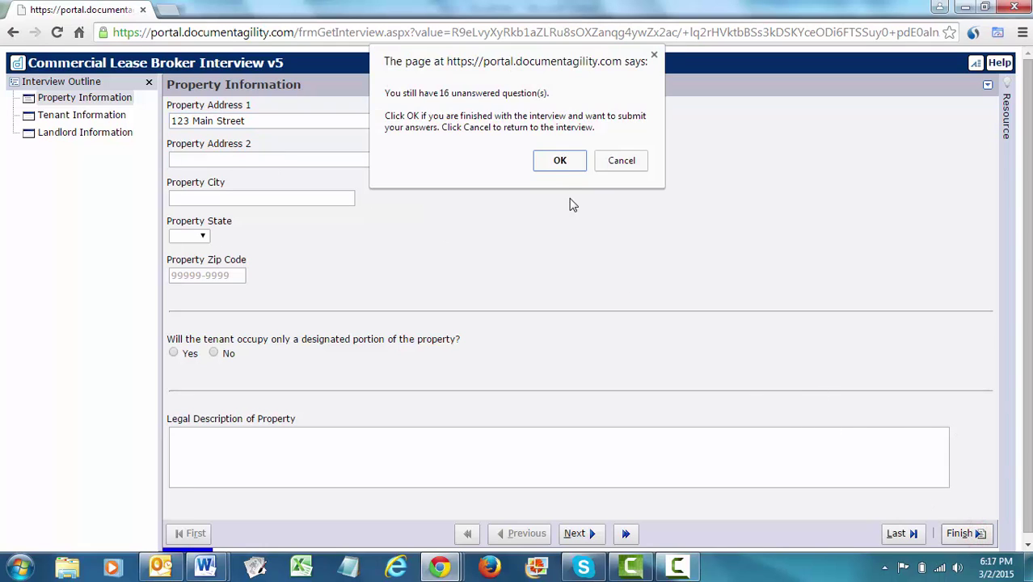
click(559, 160)
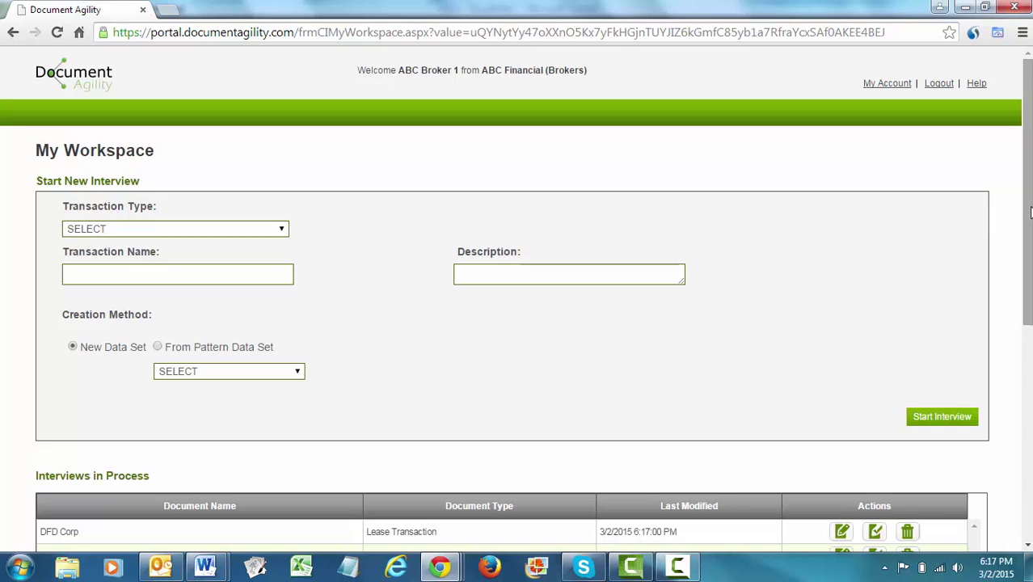
drag(1026, 156, 1026, 239)
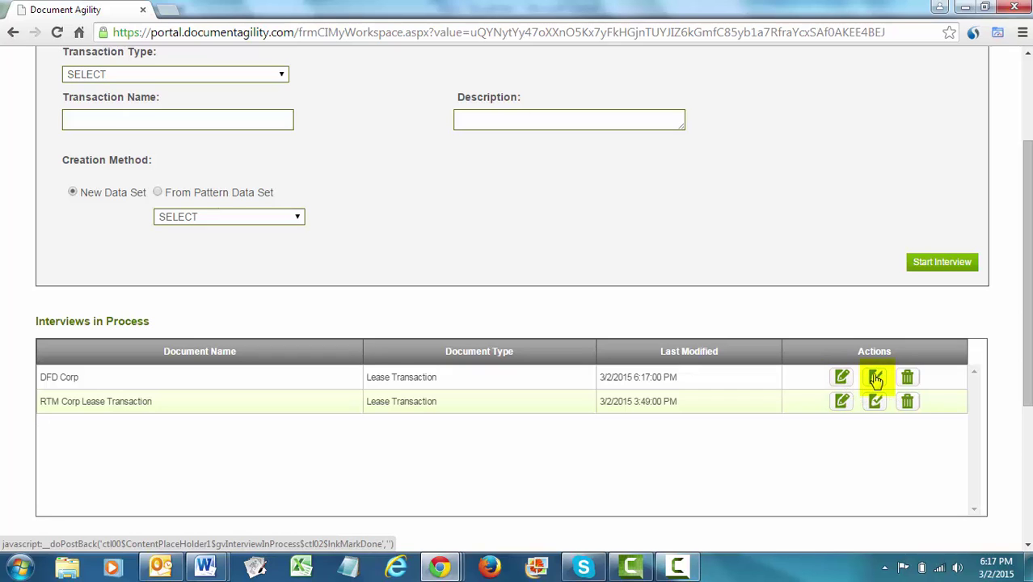
Mark the DFD Corp interview as done and confirm completing the session.
click(875, 379)
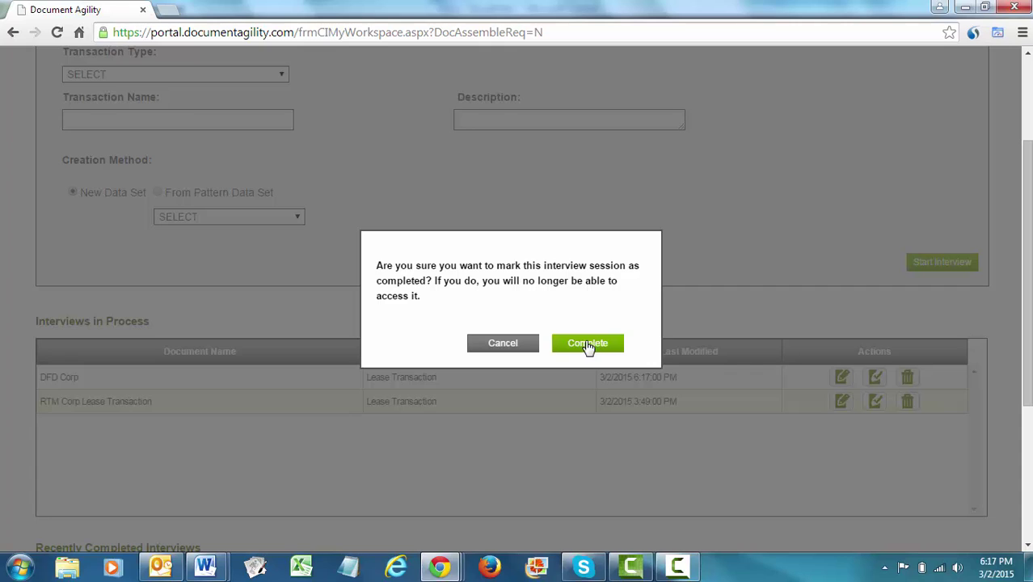
click(588, 344)
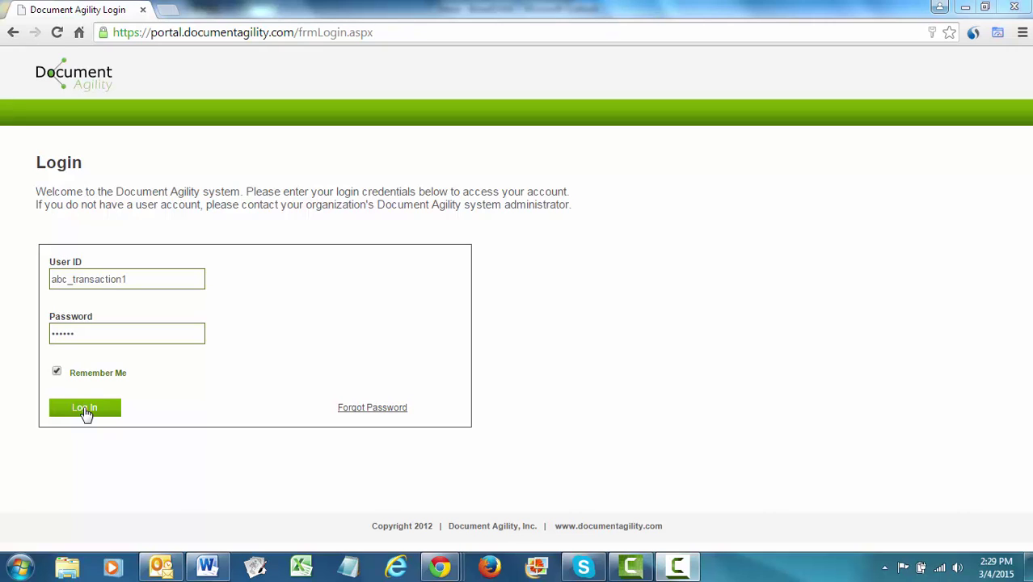
Log in with the transaction team account and open DFD Corp's Transaction Details.
click(85, 409)
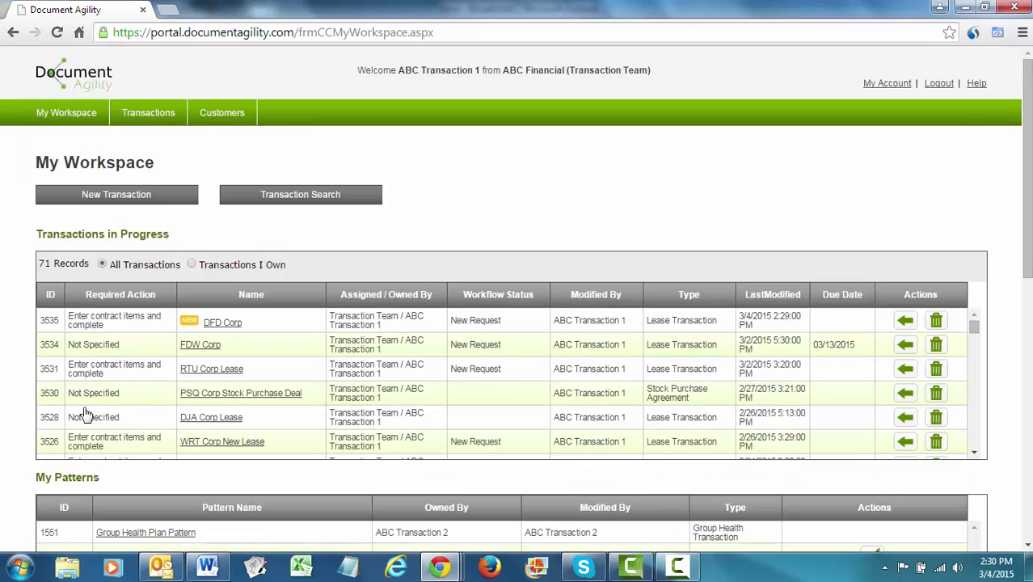
click(217, 322)
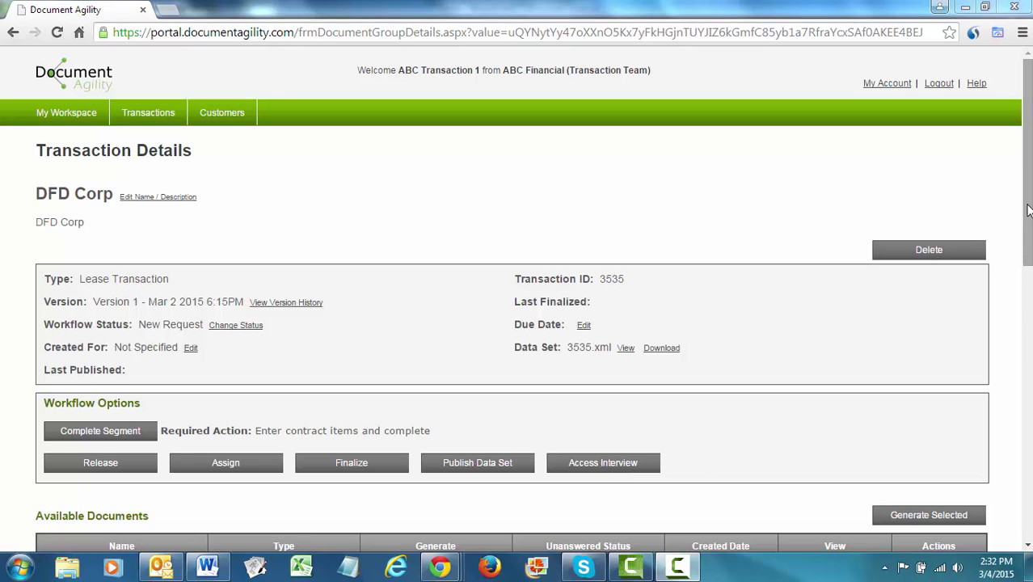
Generate the Commercial Lease Agreement for DFD Corp as a PDF.
scroll(1027, 211, down, 3)
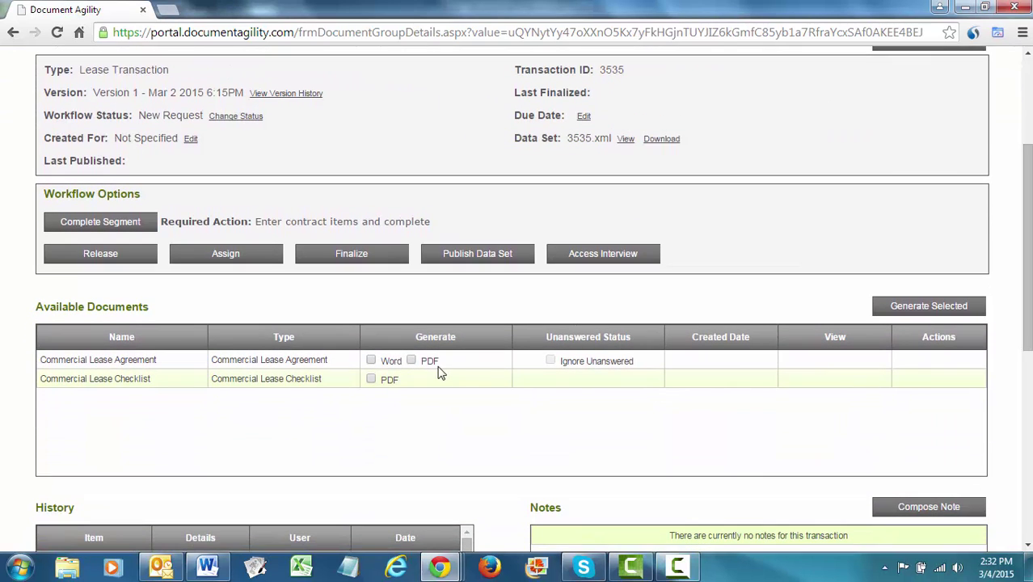
click(411, 362)
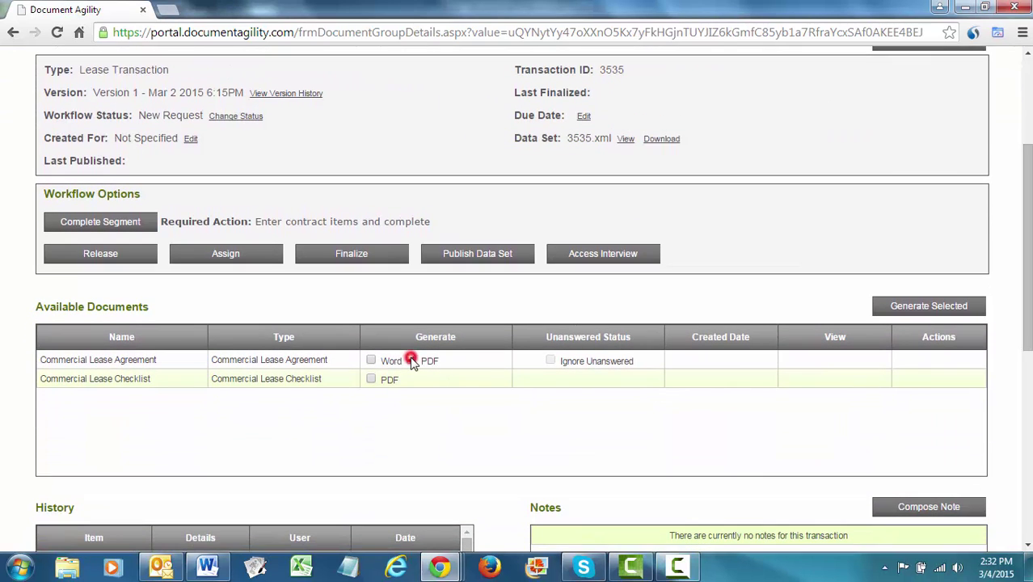
click(913, 309)
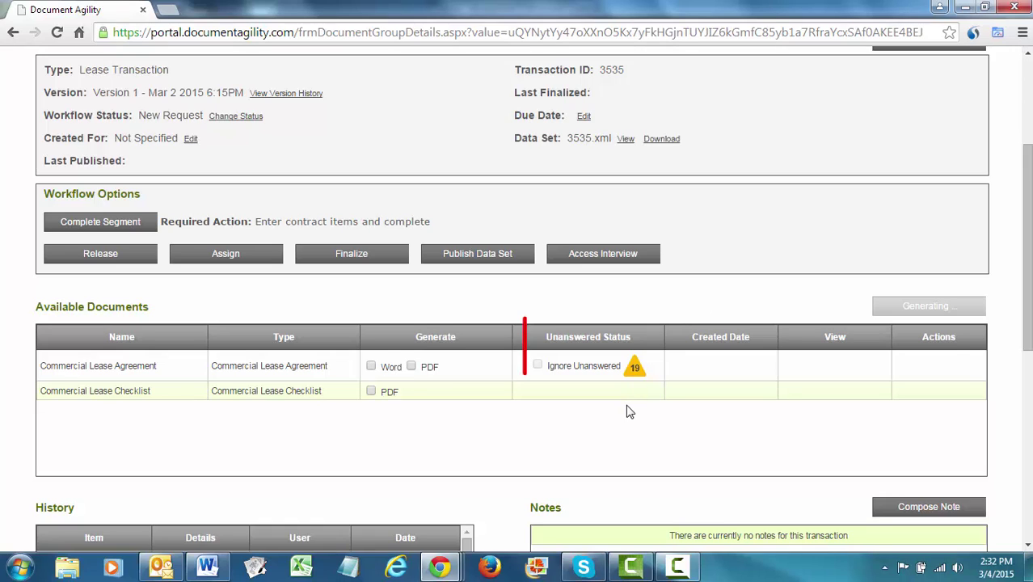
Review the 19 unanswered interview questions, then reopen the interview to answer them.
mouse_move(636, 370)
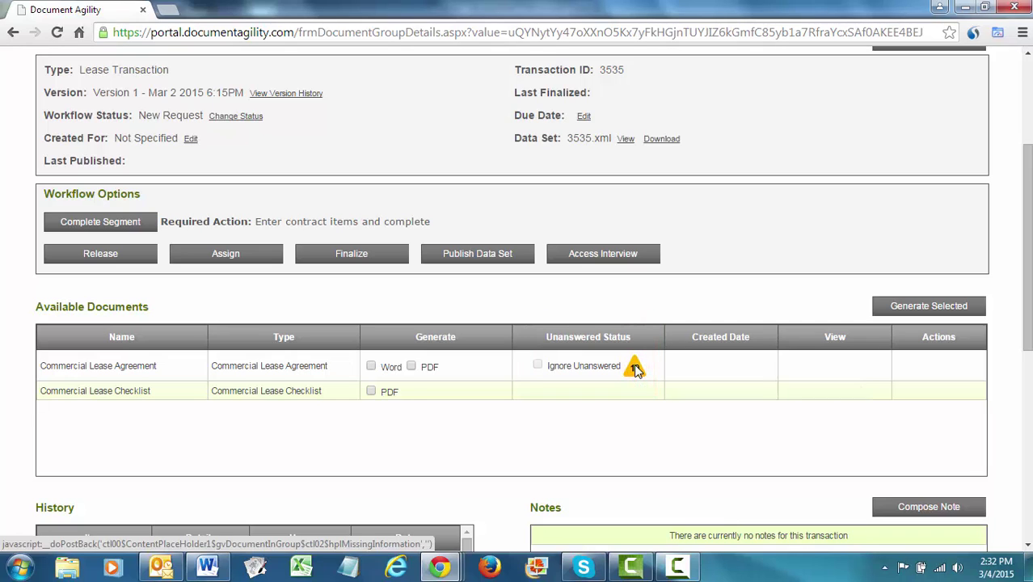
click(636, 369)
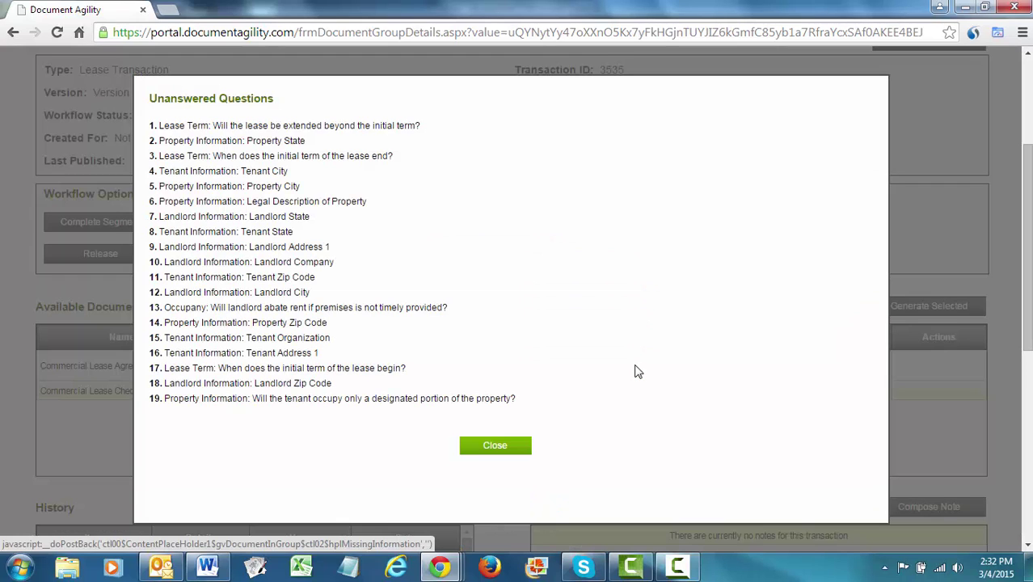
click(505, 446)
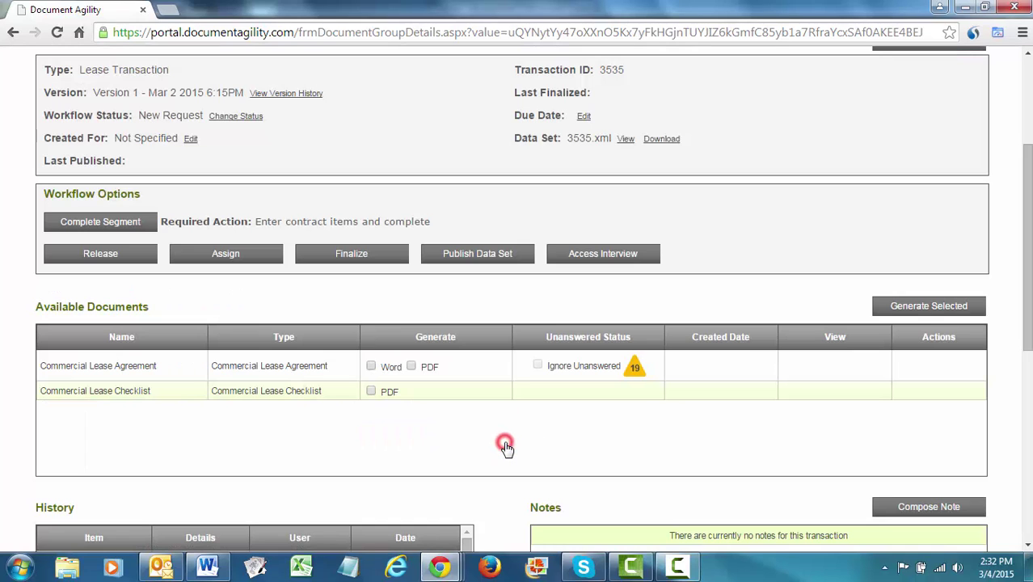
click(597, 257)
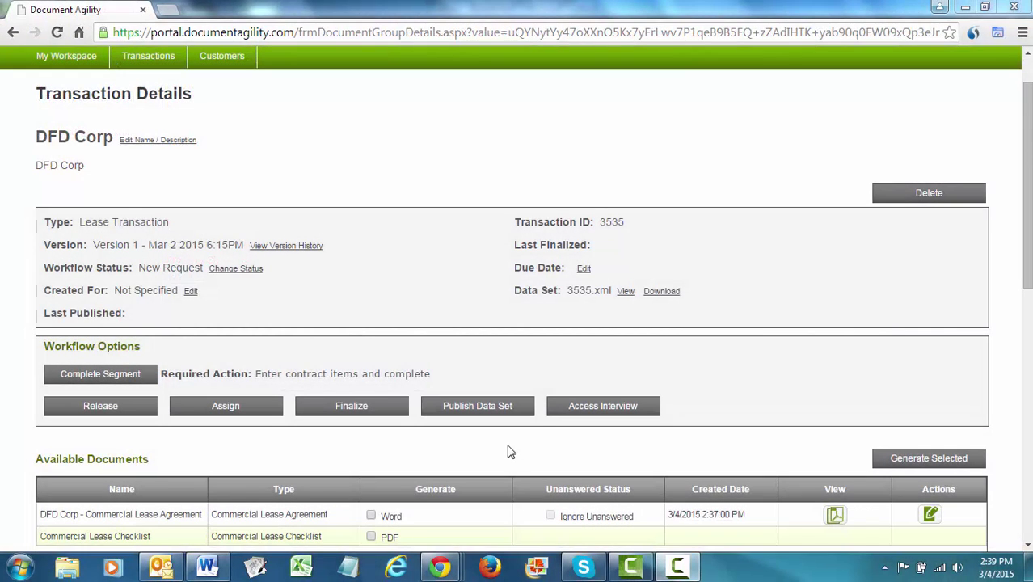
click(837, 523)
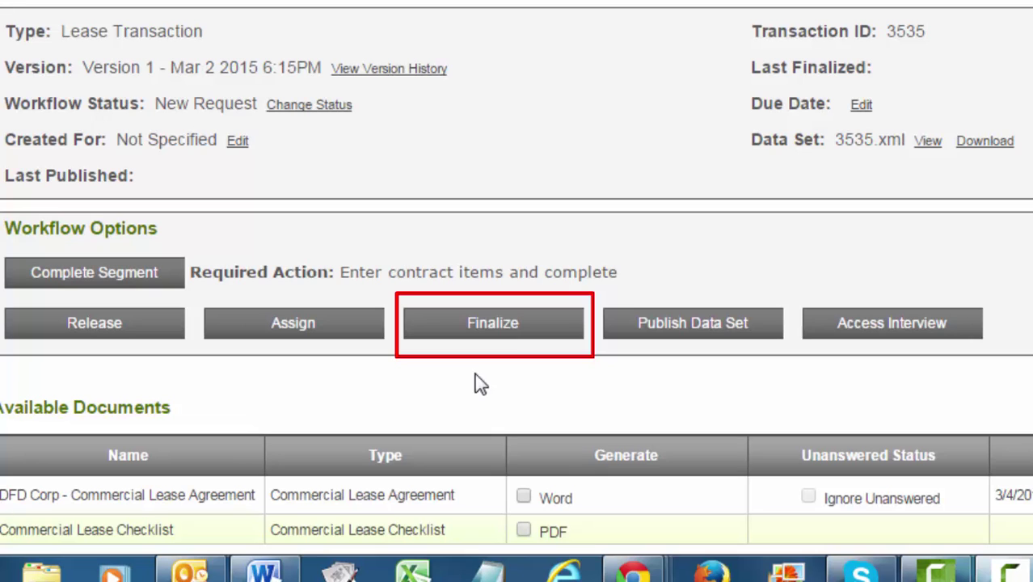
Finalize the DFD Corp transaction into the Agreements - M - Z folder.
click(500, 329)
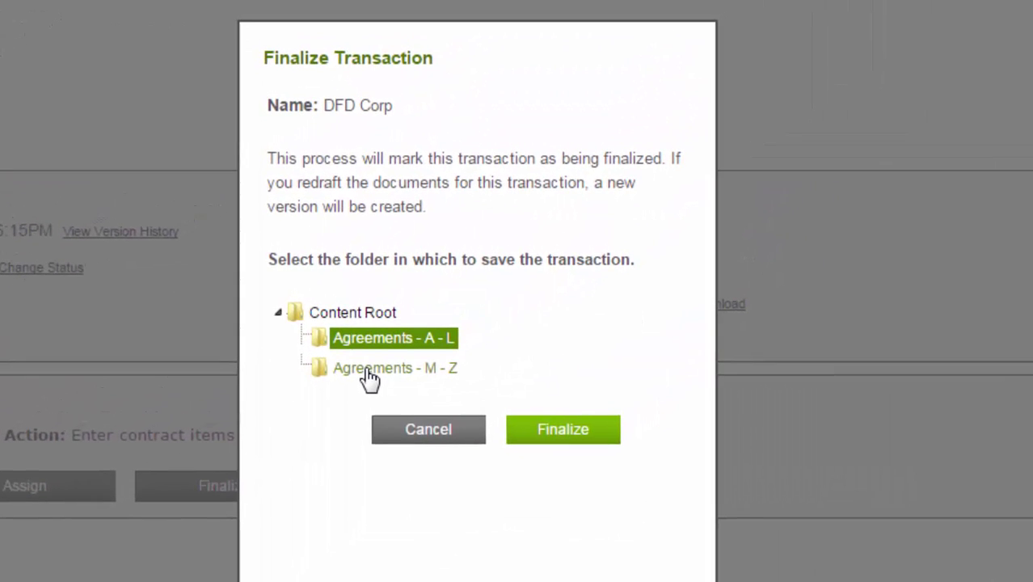
click(366, 371)
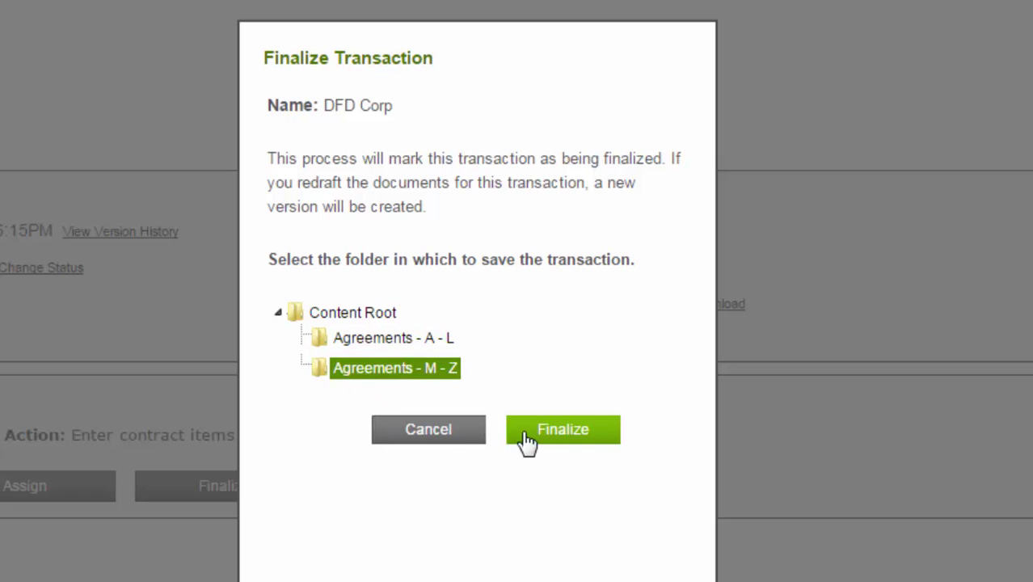
click(569, 441)
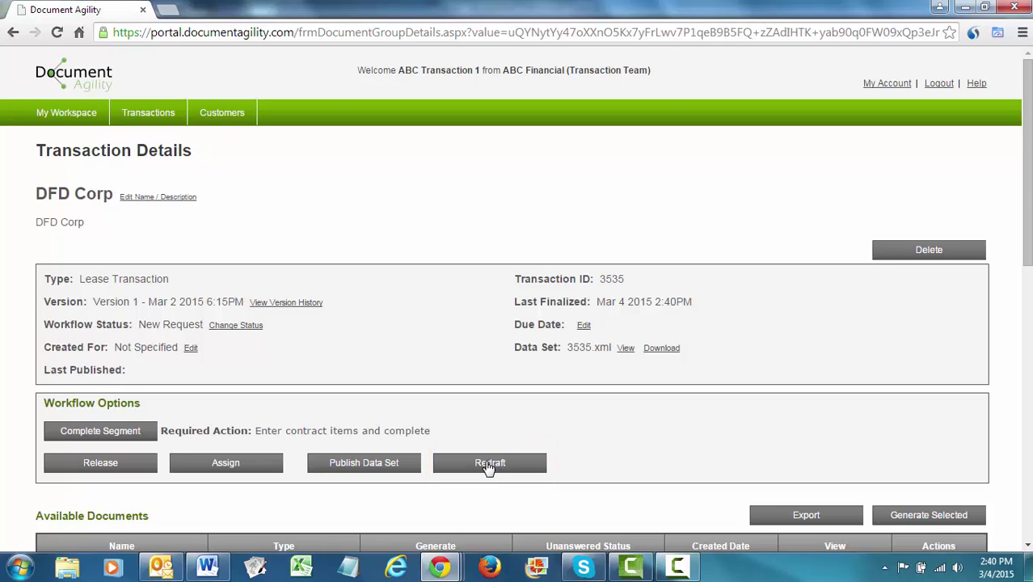
Redraft DFD Corp with 'Client Request' as the reason and save it.
click(489, 466)
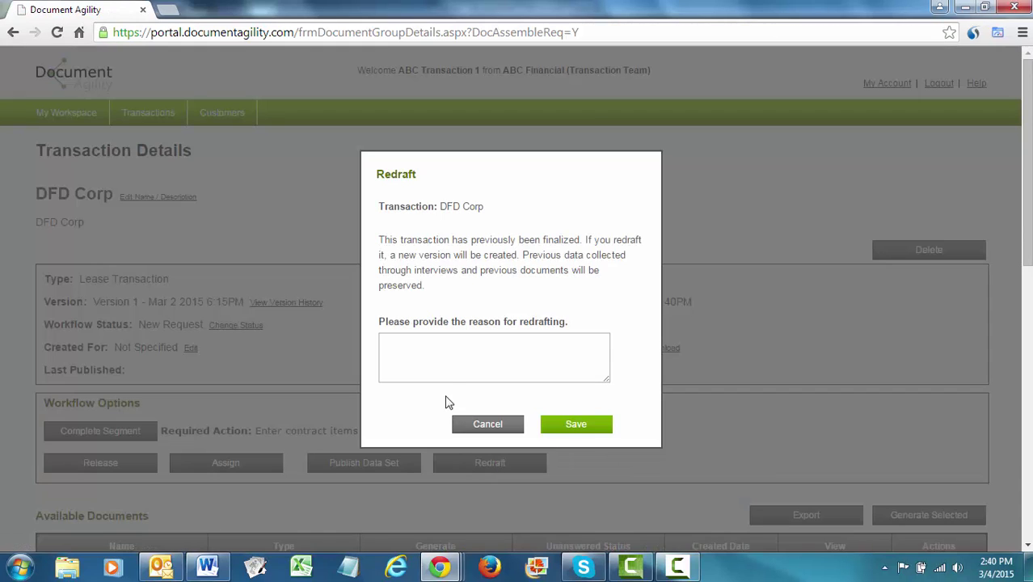
click(451, 352)
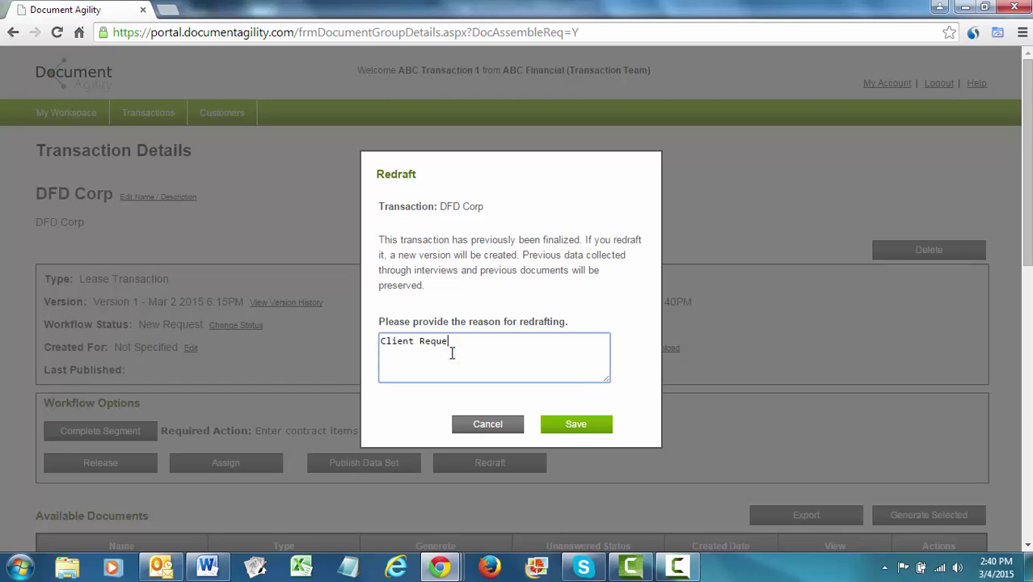
click(572, 430)
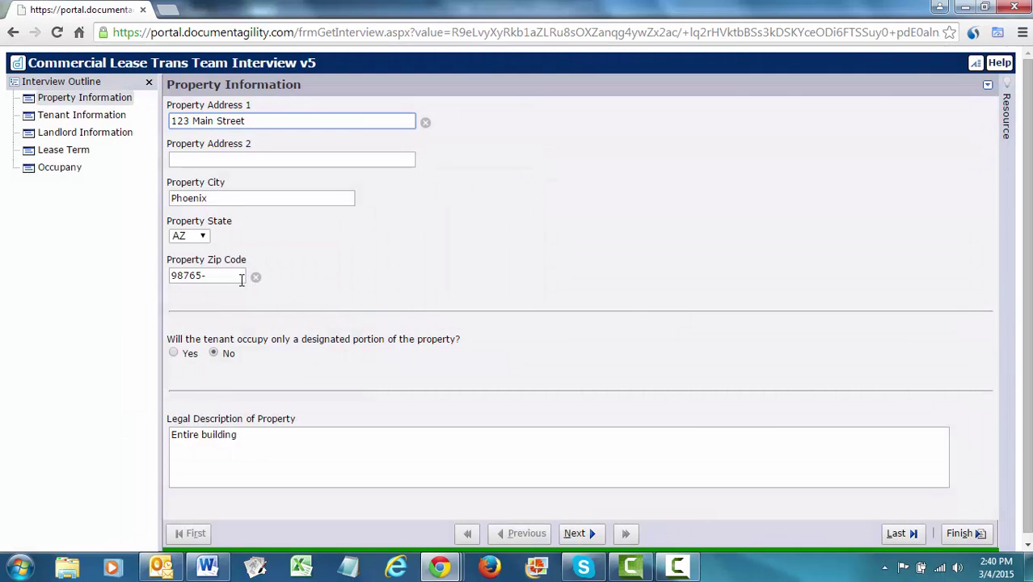
Change the Lease Term end date to 3/31/2017 and finish the interview.
click(64, 151)
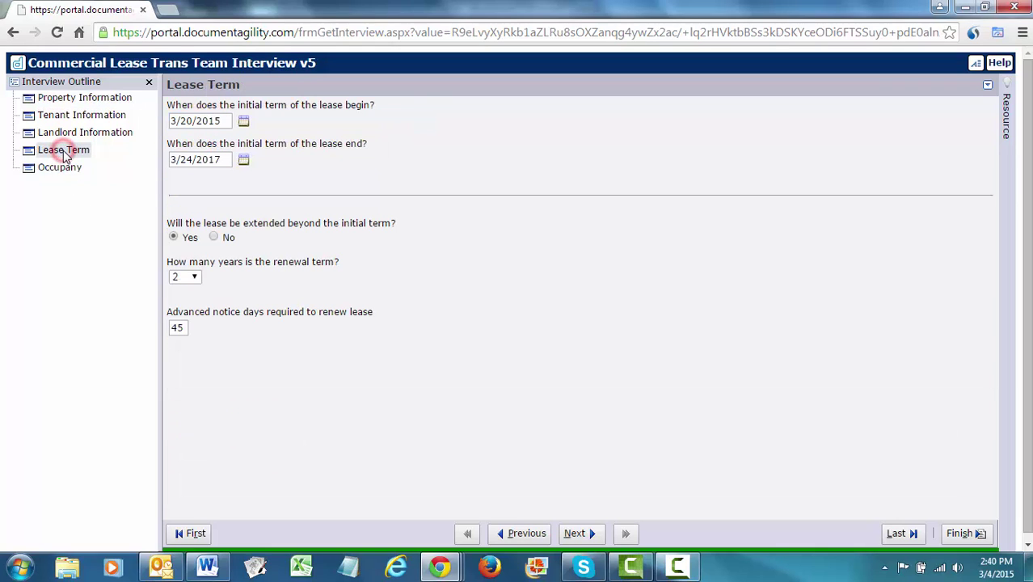
click(243, 160)
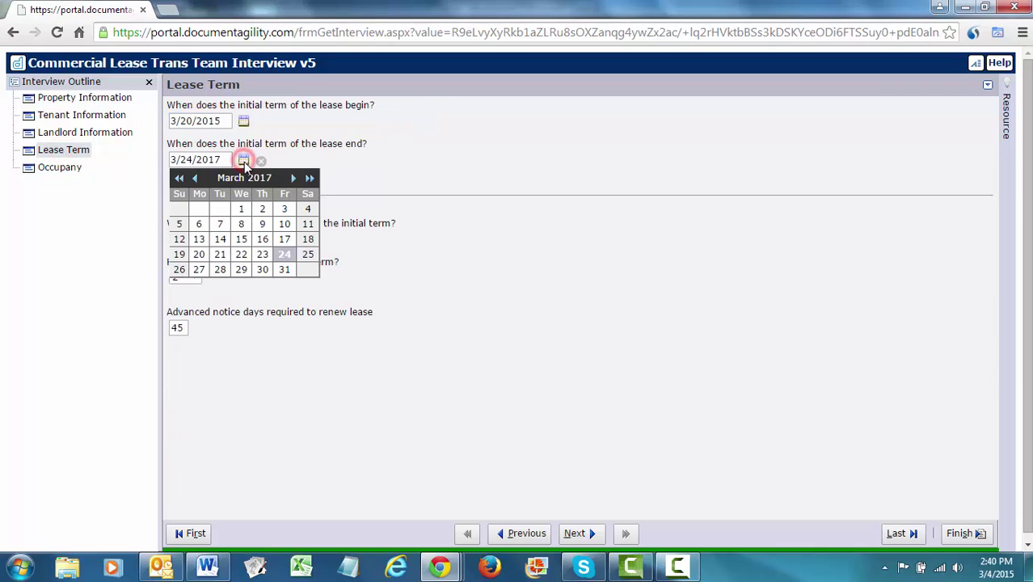
click(283, 270)
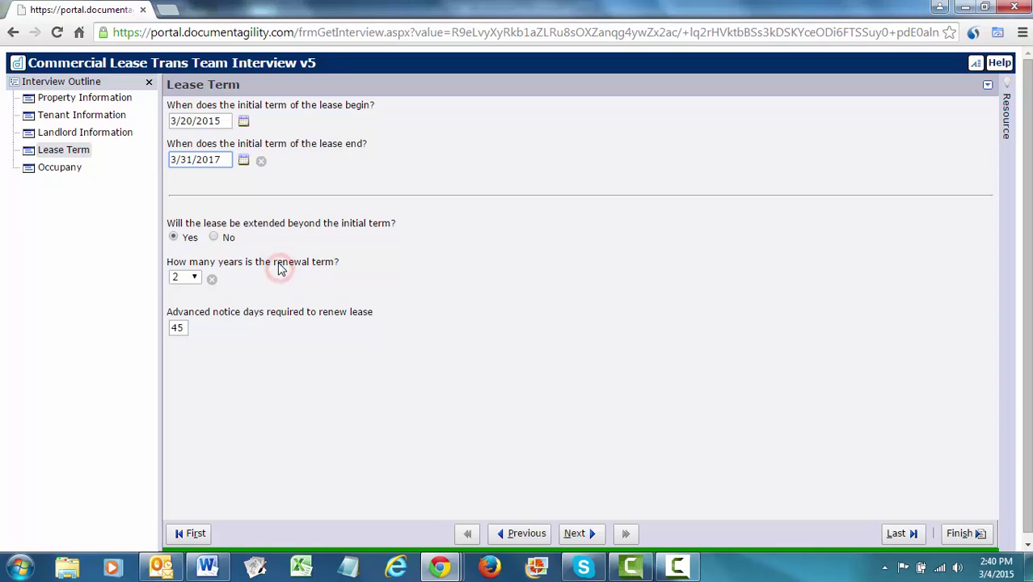
click(960, 533)
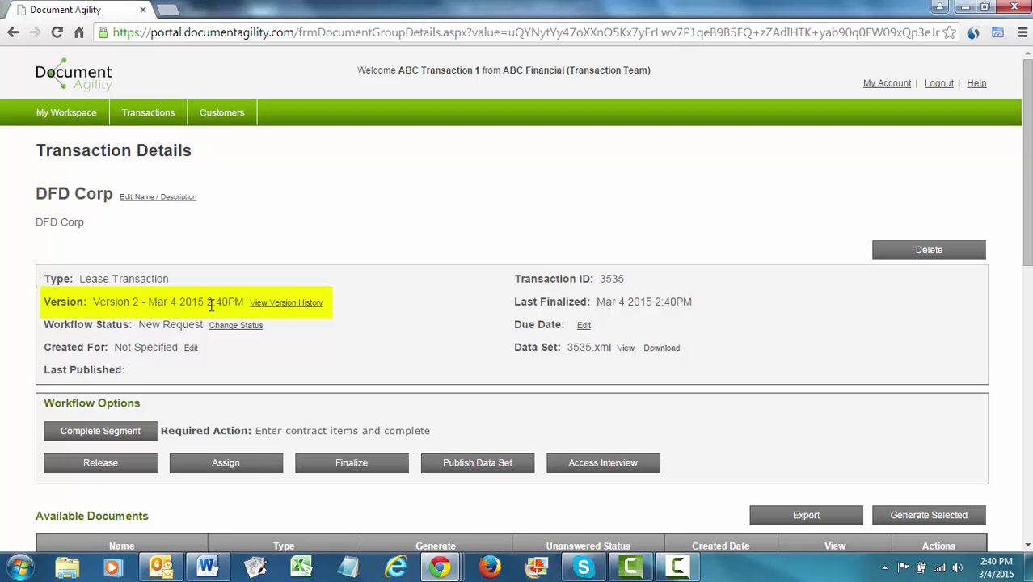
click(287, 305)
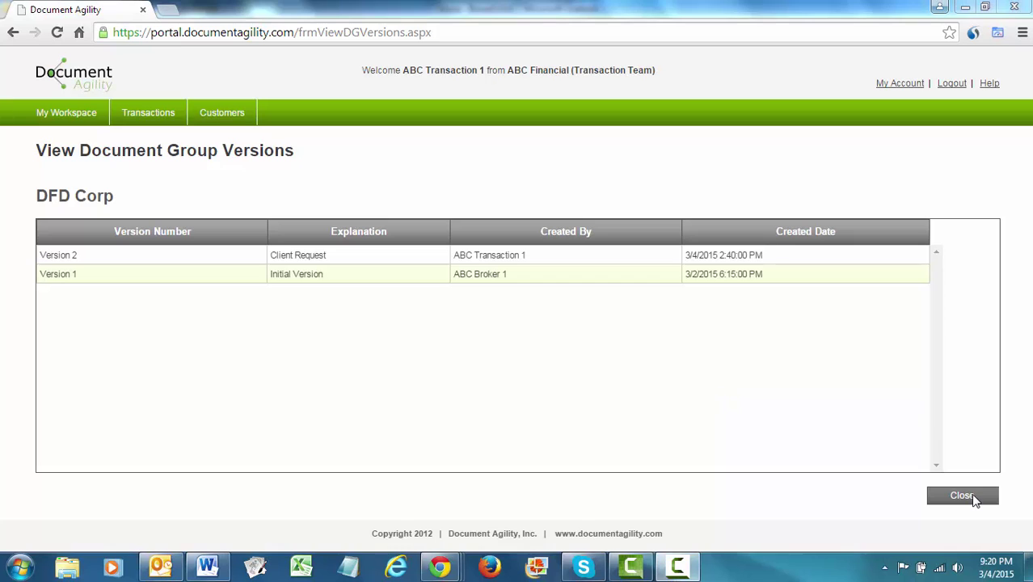
click(966, 496)
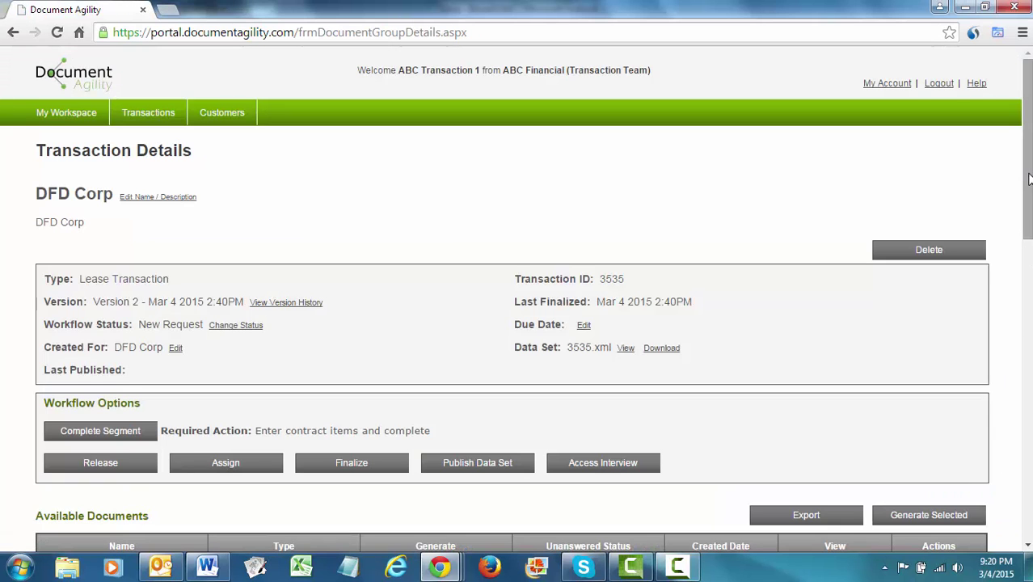
Start an export with the Commercial Lease Agreement and Commercial Lease Checklist both as PDF.
scroll(1029, 178, down, 4)
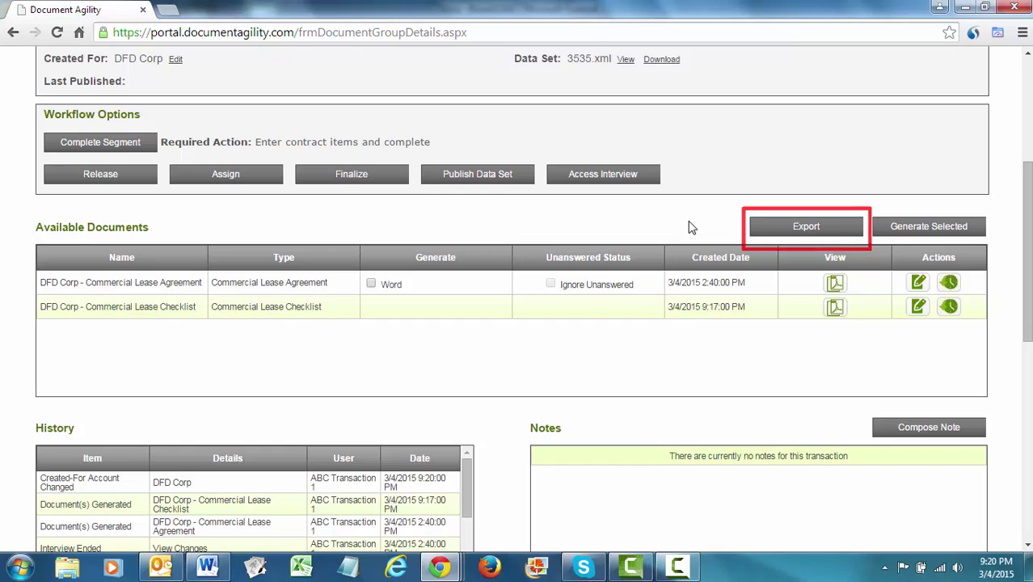
click(809, 229)
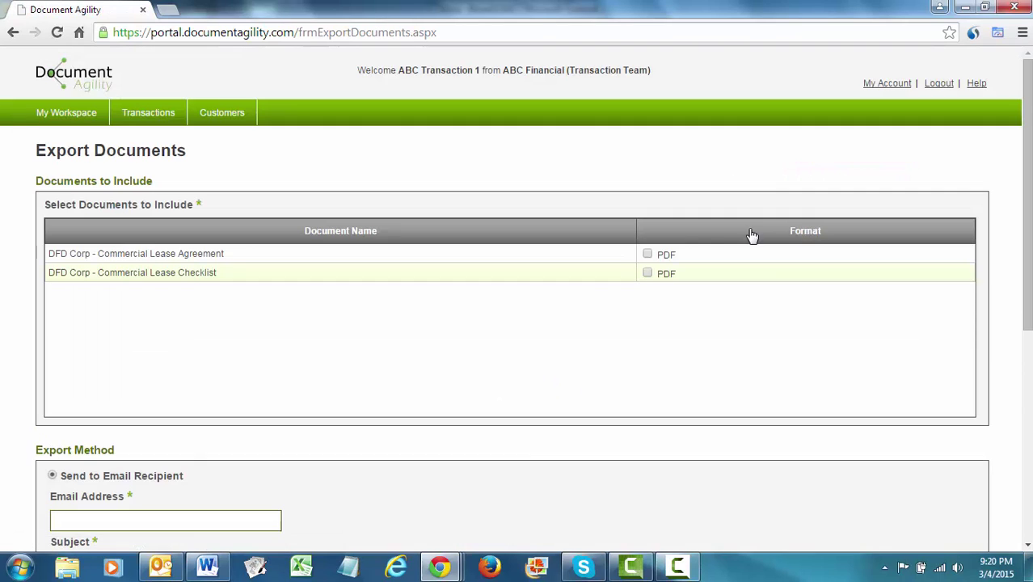
click(647, 254)
click(647, 272)
Send the export to the external client's workspace instead of by email.
drag(1025, 72, 1031, 326)
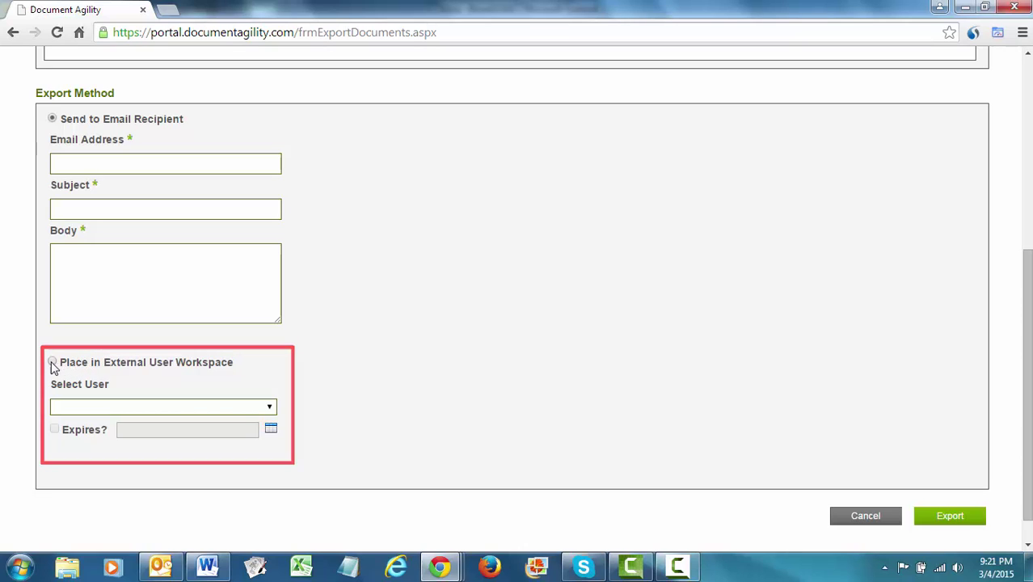
click(51, 363)
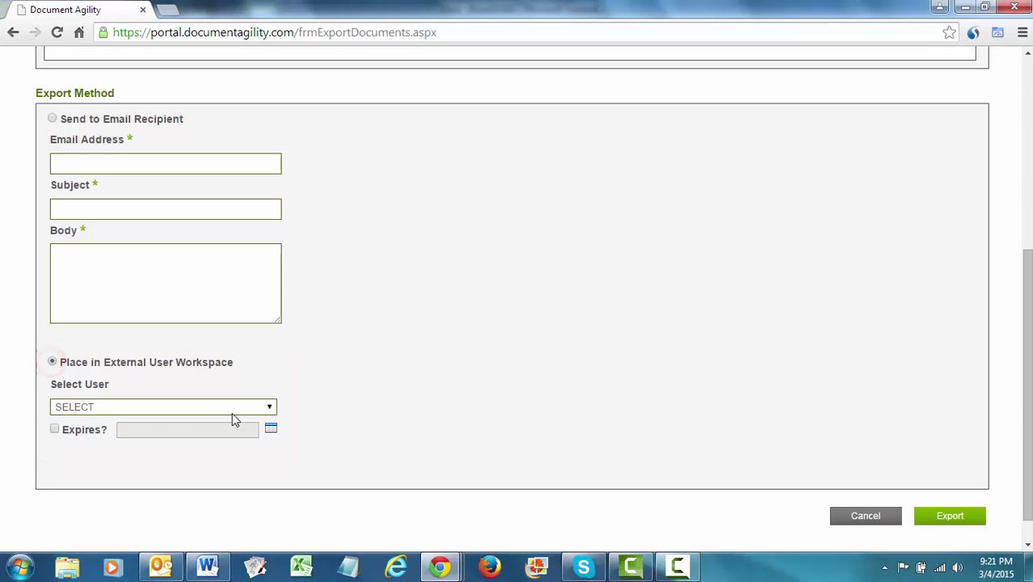
click(263, 406)
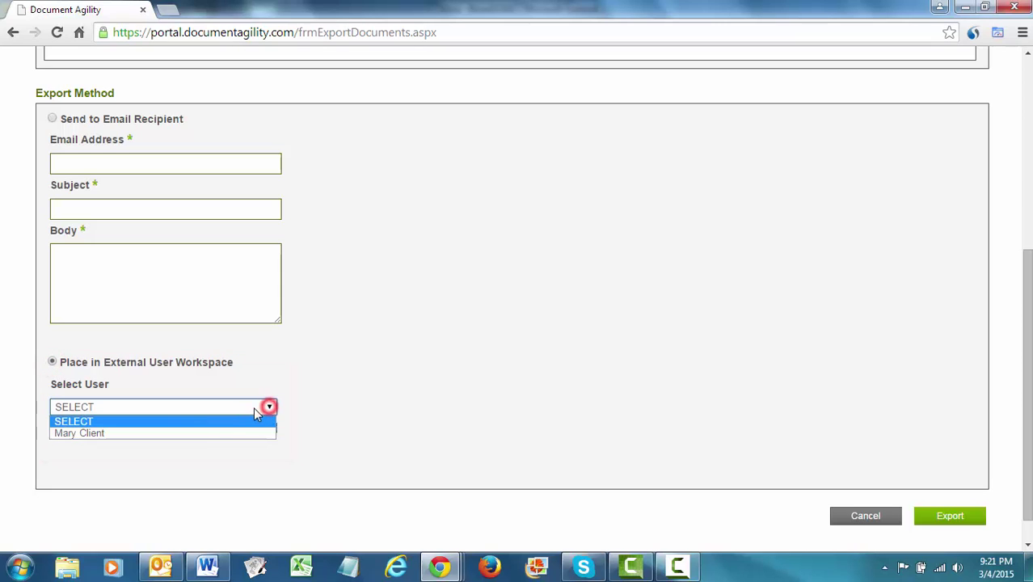
click(190, 434)
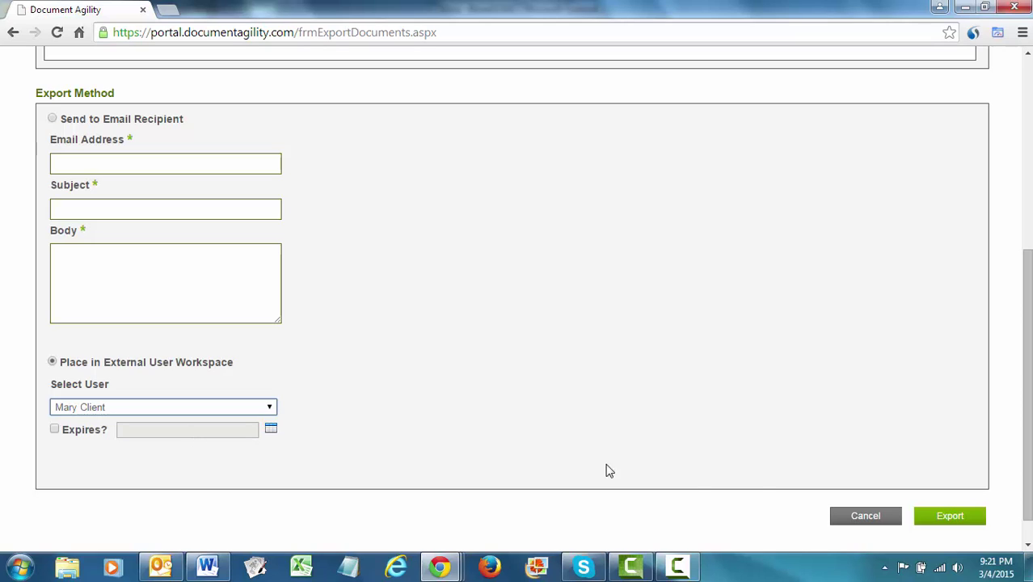
click(953, 521)
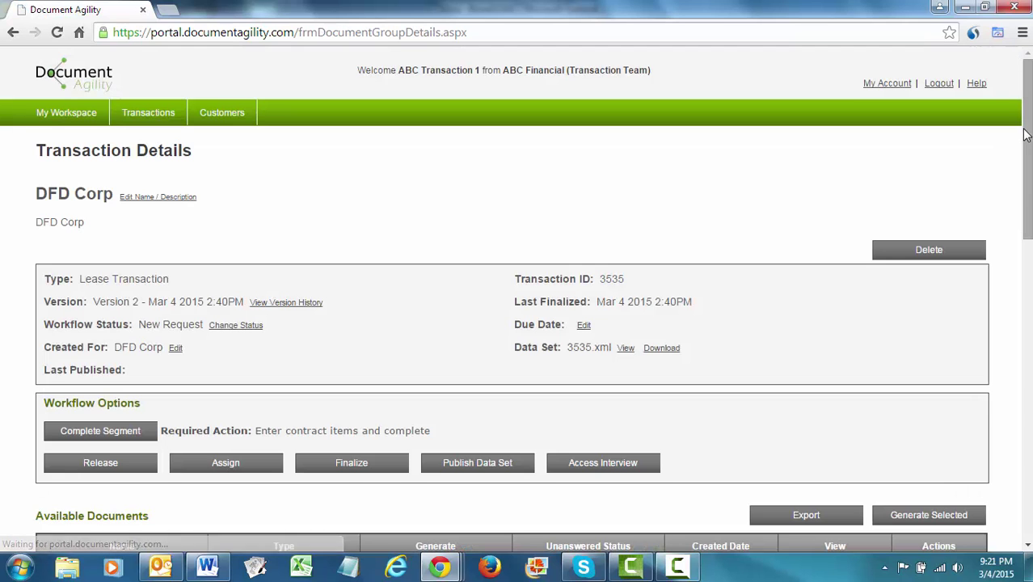
Scroll down to the History and Collaborate with External Users sections.
scroll(1025, 134, down, 8)
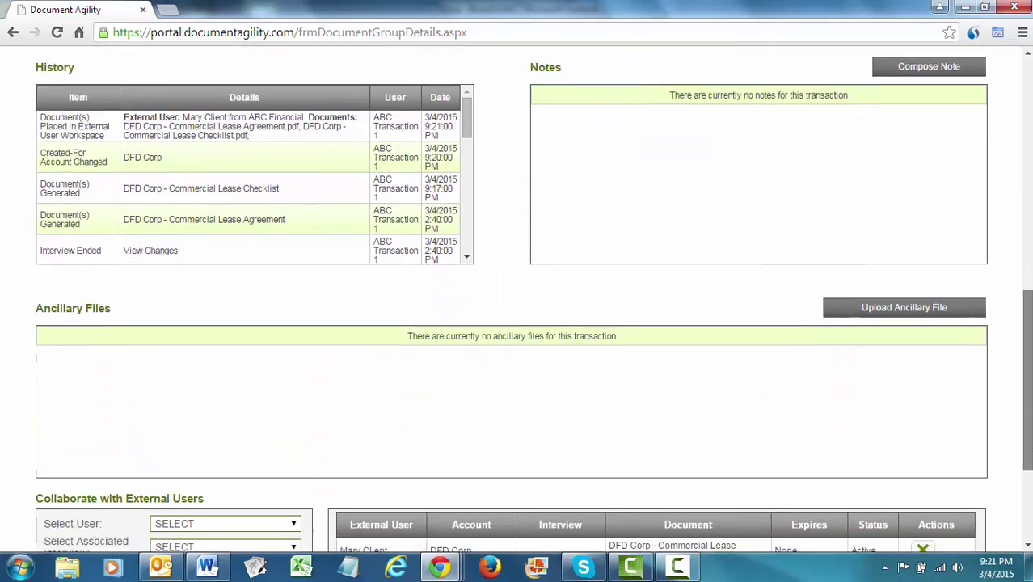
scroll(919, 451, down, 3)
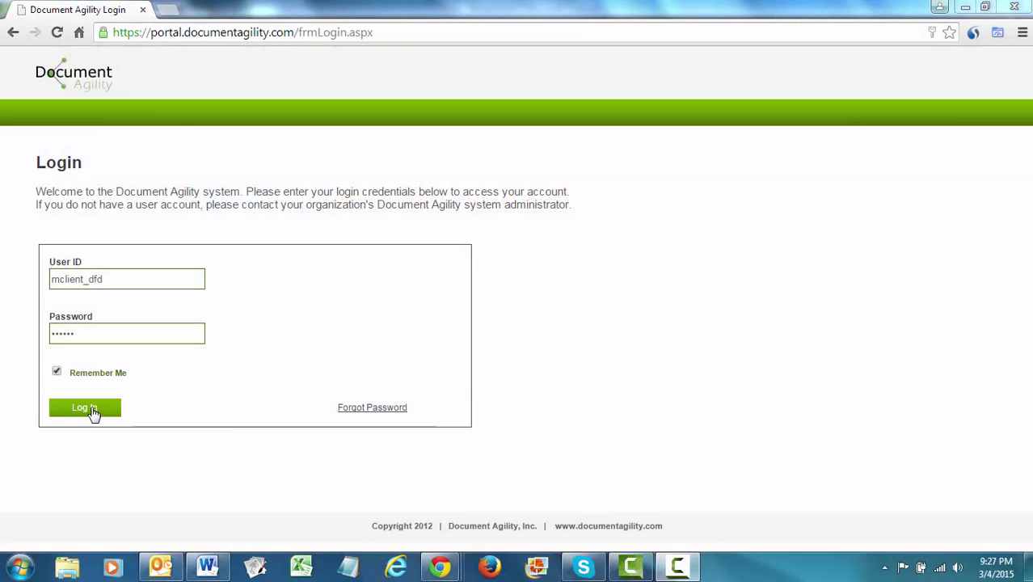
Log in as the external client and view the shared Commercial Lease Checklist.
click(89, 409)
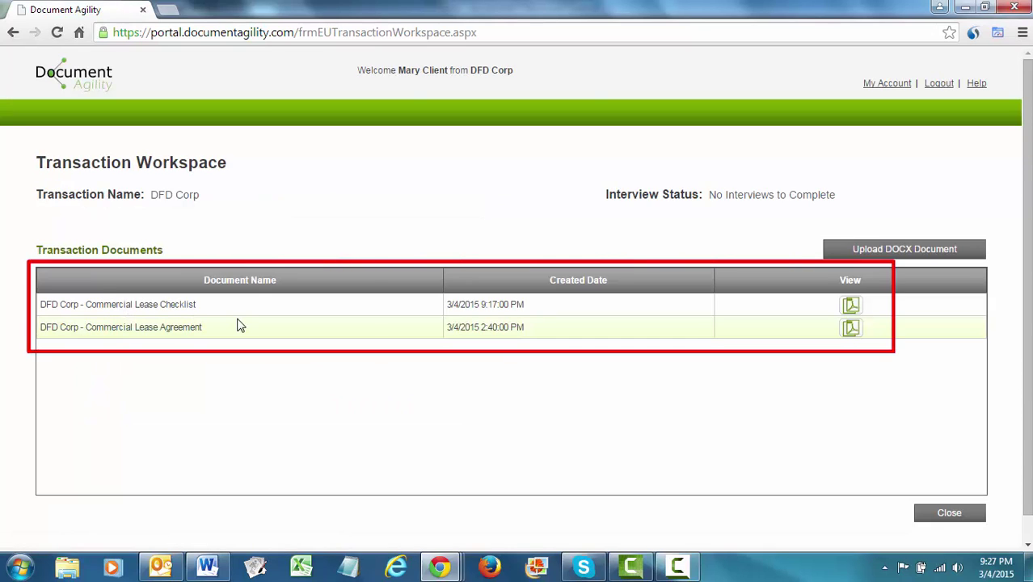
click(851, 306)
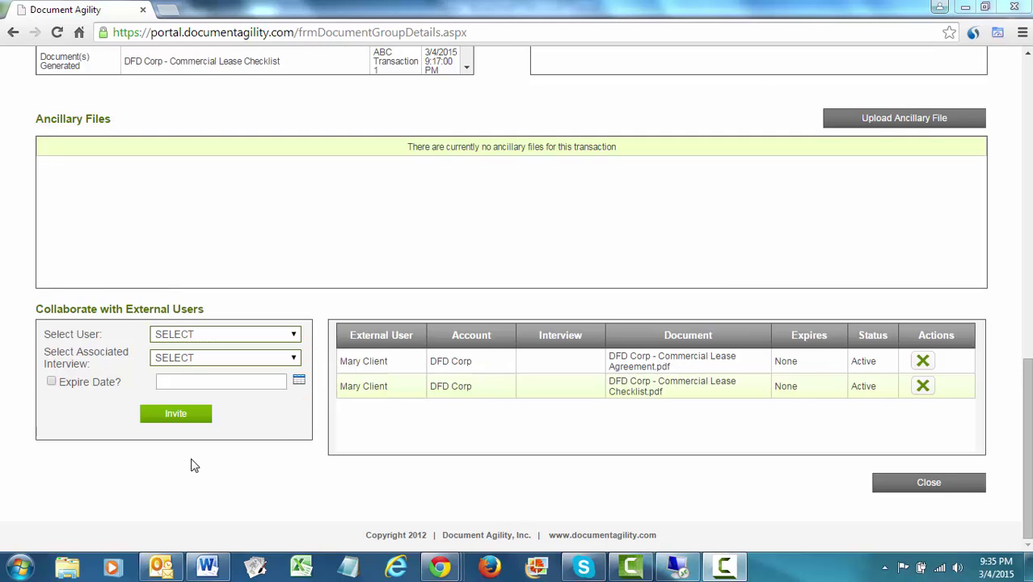
Choose the external client and associate the Commercial Lease Broker Interview with the invite.
click(296, 336)
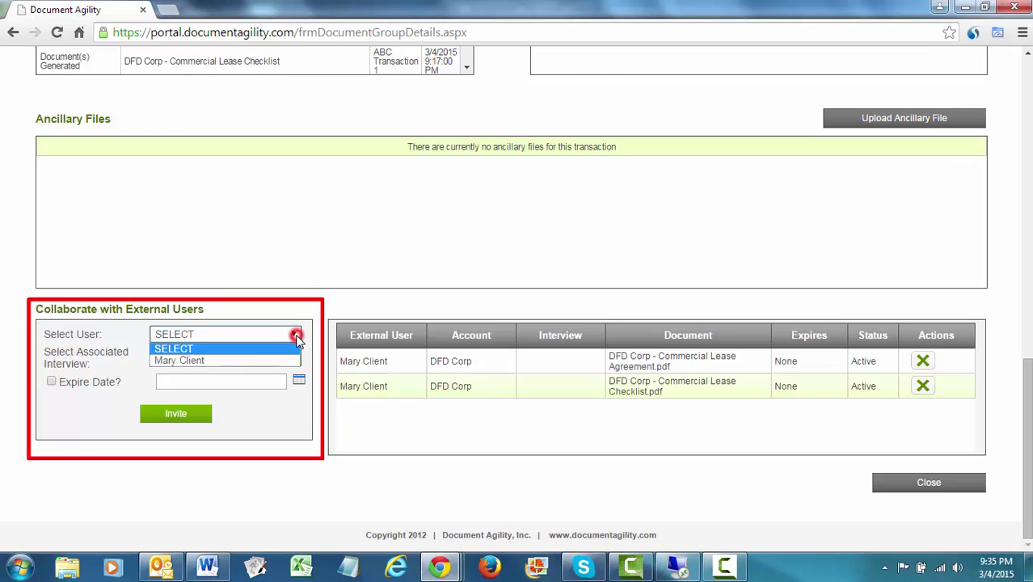
click(260, 360)
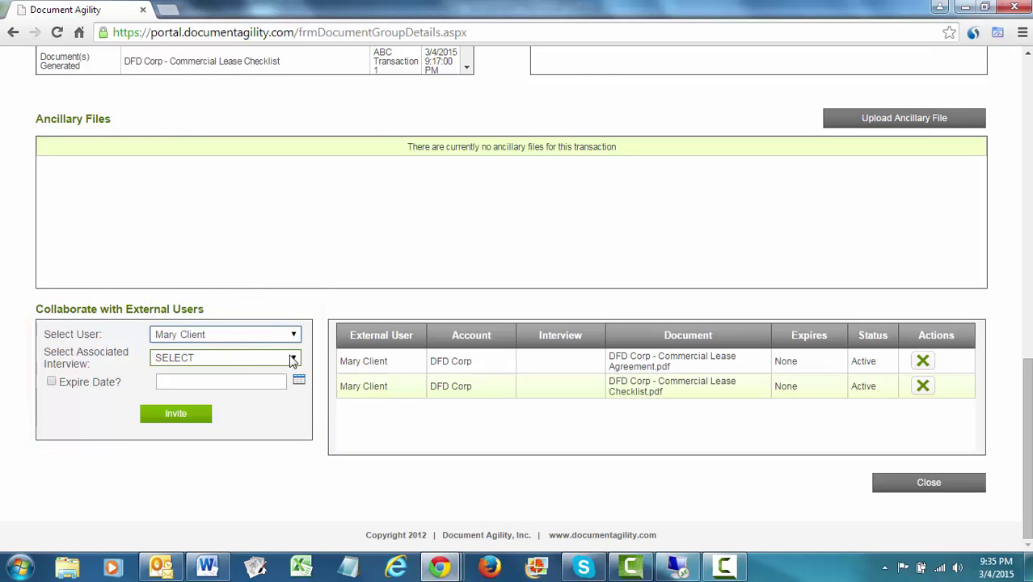
click(292, 358)
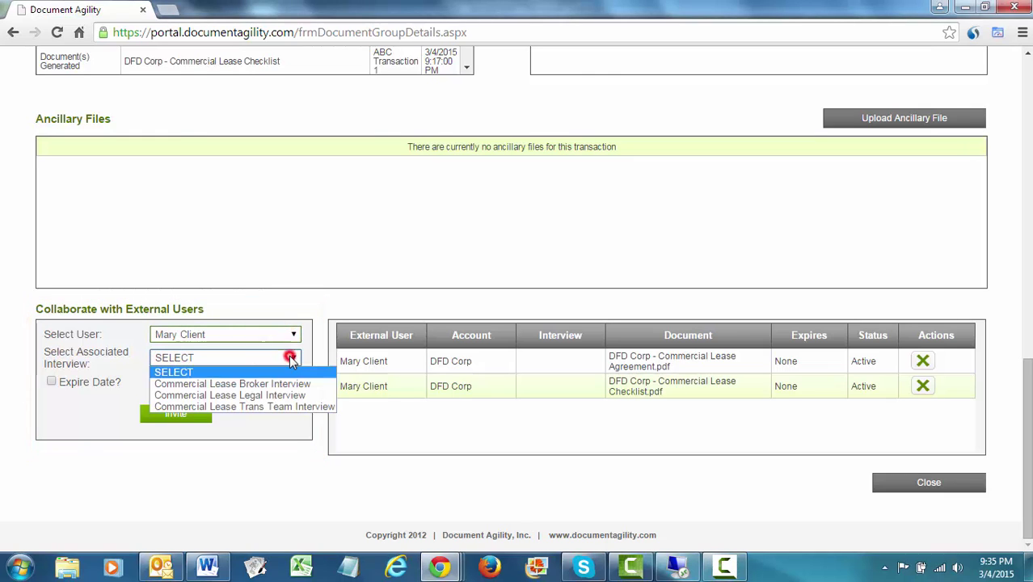
click(239, 384)
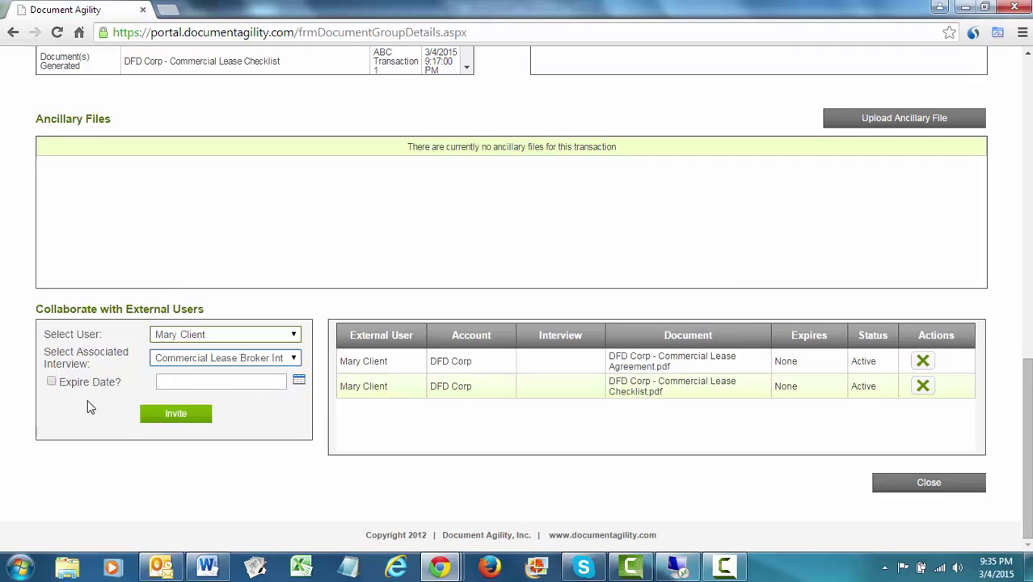
Set the invitation to expire on March 13, 2015 and send it.
click(51, 382)
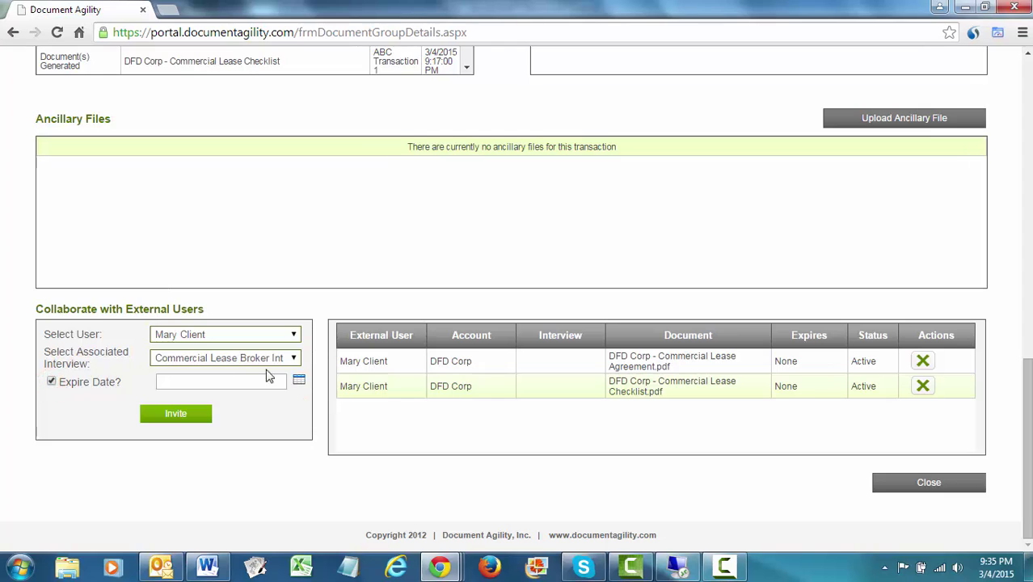
click(297, 382)
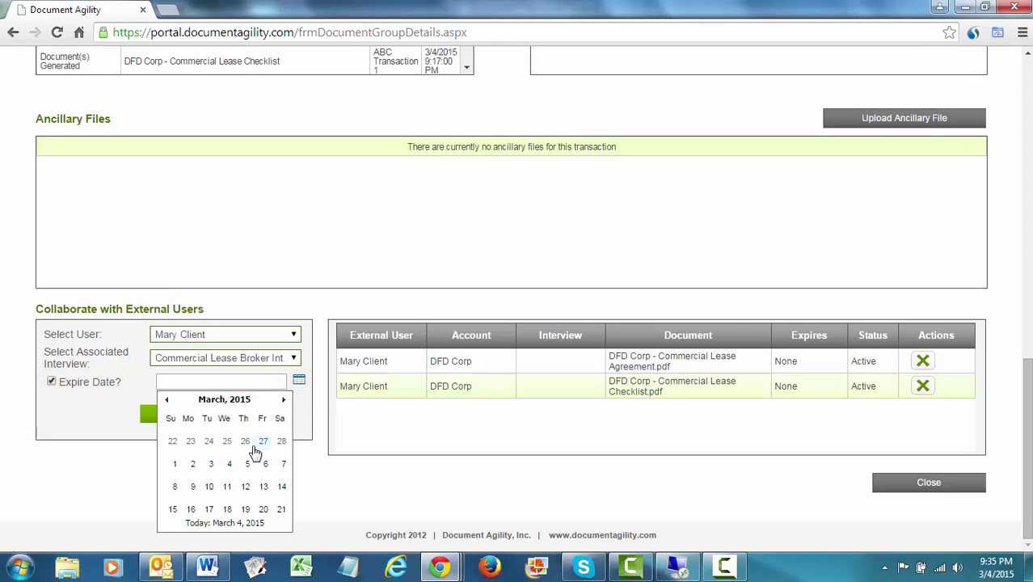
click(263, 487)
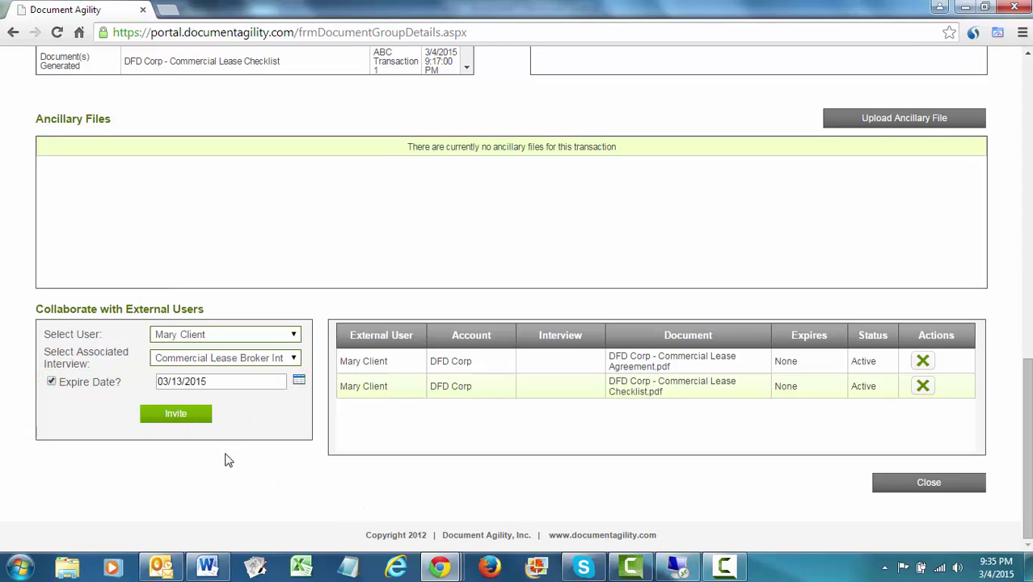
click(176, 414)
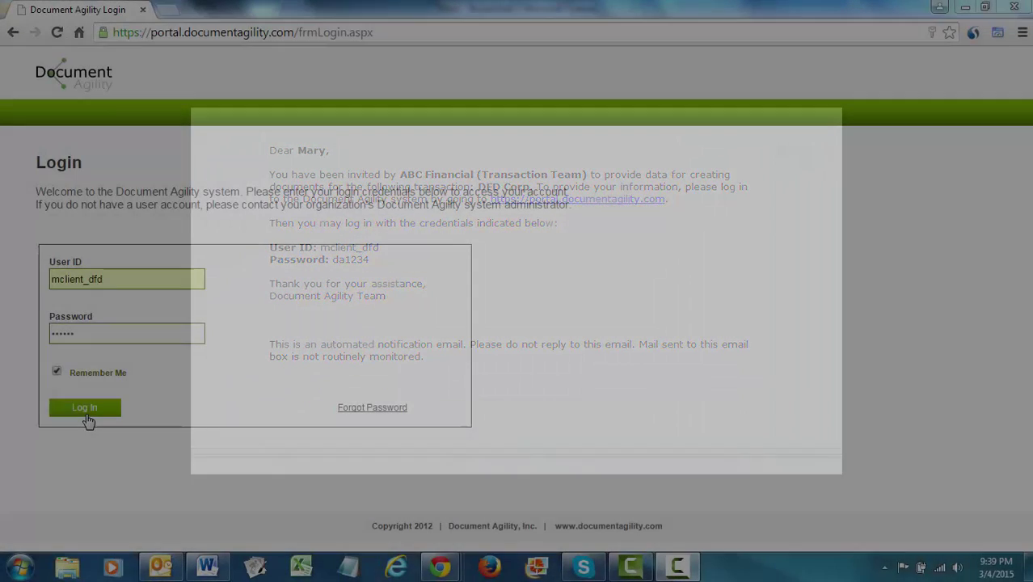
As the client, run the lease interview through Tenant and Landlord Information and submit anyway.
click(85, 408)
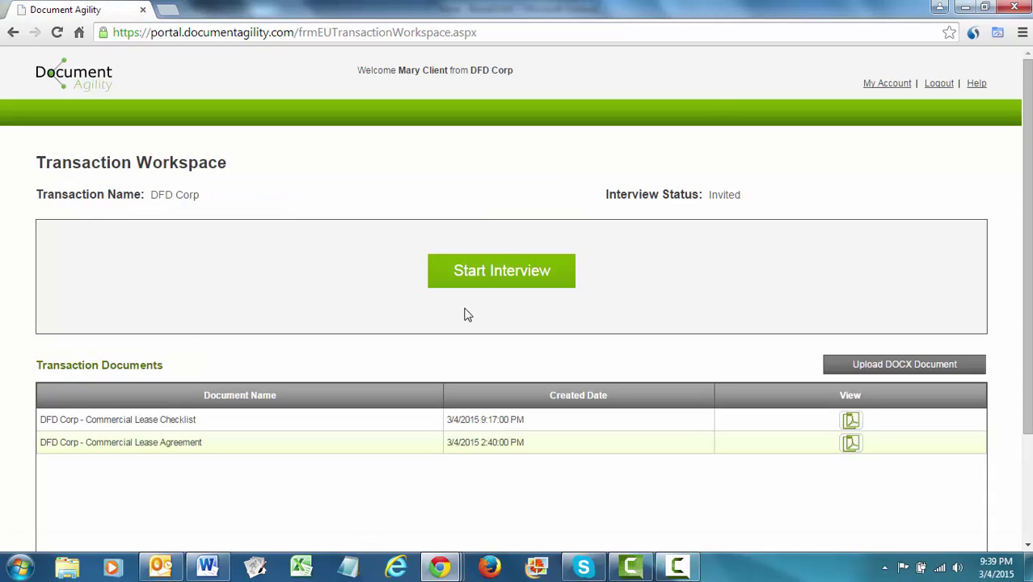
click(503, 273)
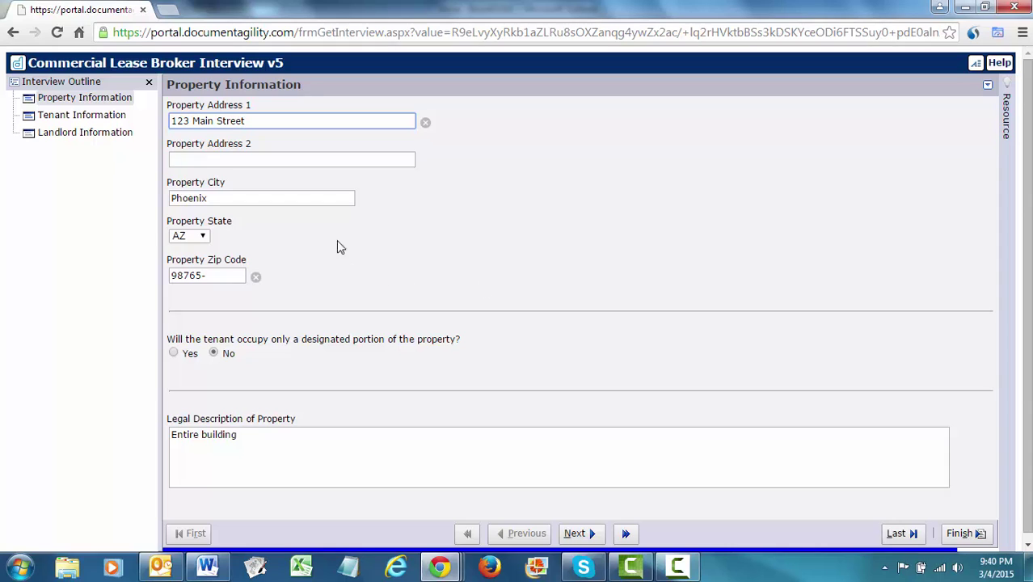
click(96, 115)
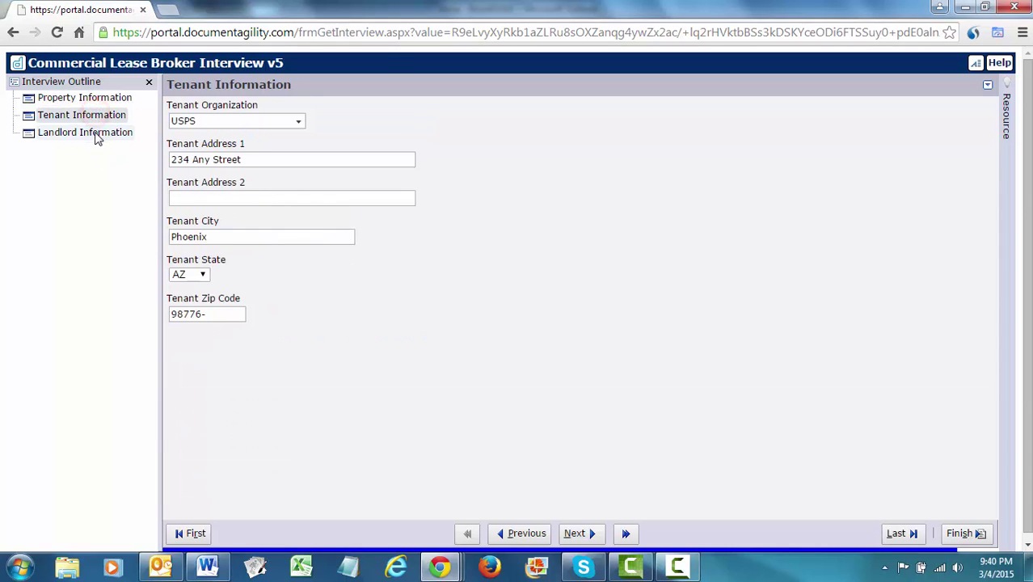
click(96, 134)
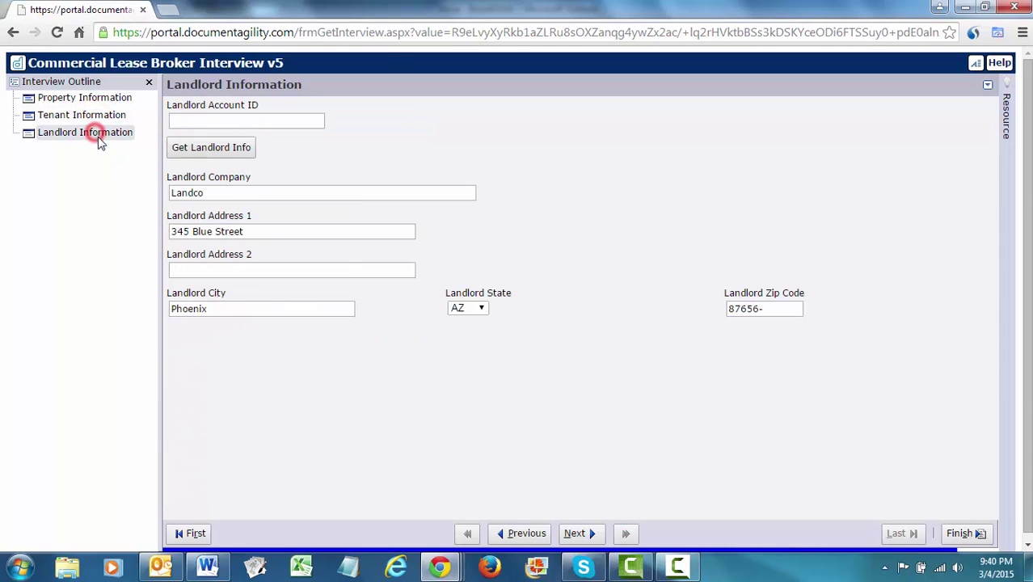
click(973, 534)
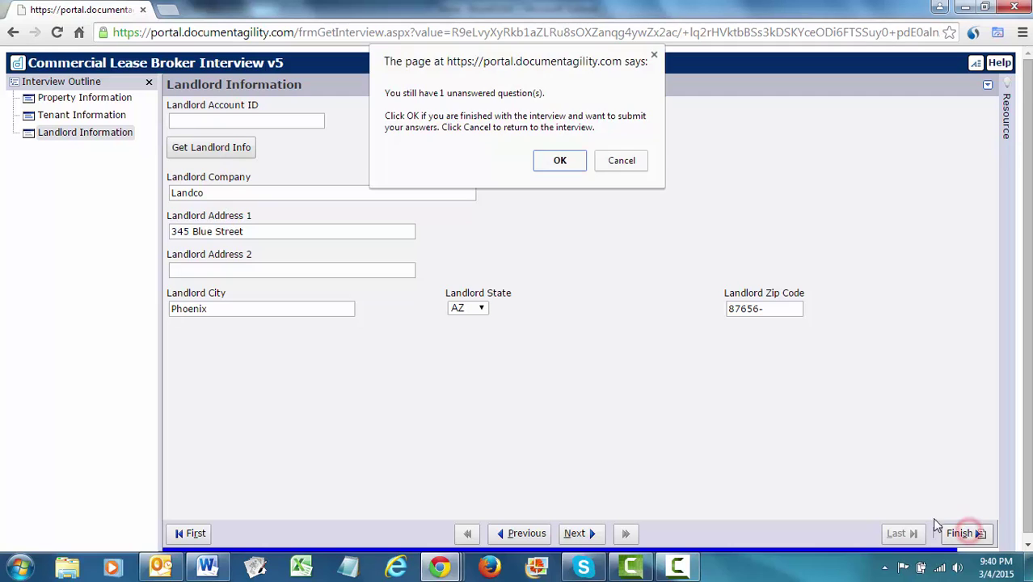
click(560, 161)
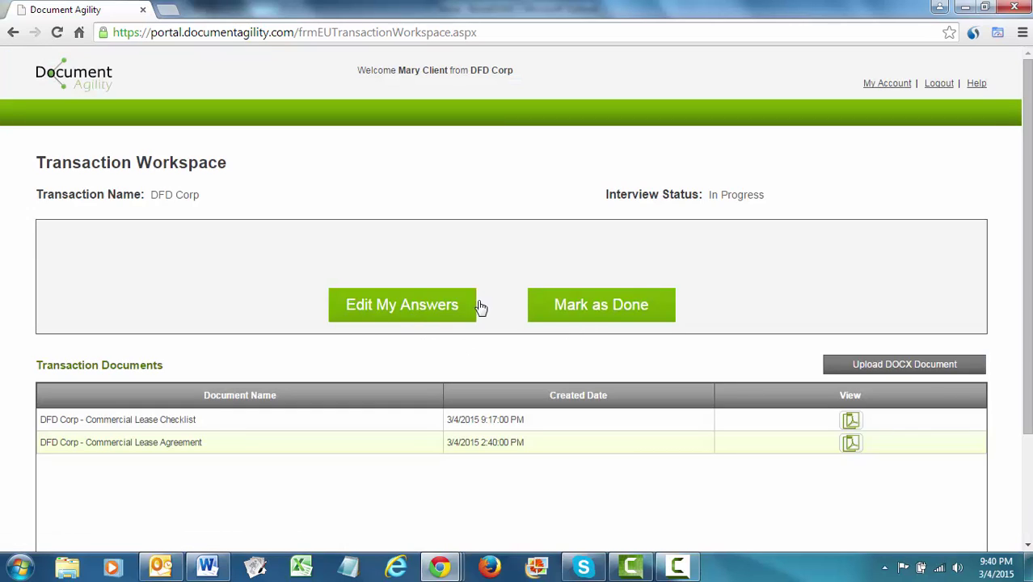
Mark the client's interview session as done and confirm completion.
click(608, 306)
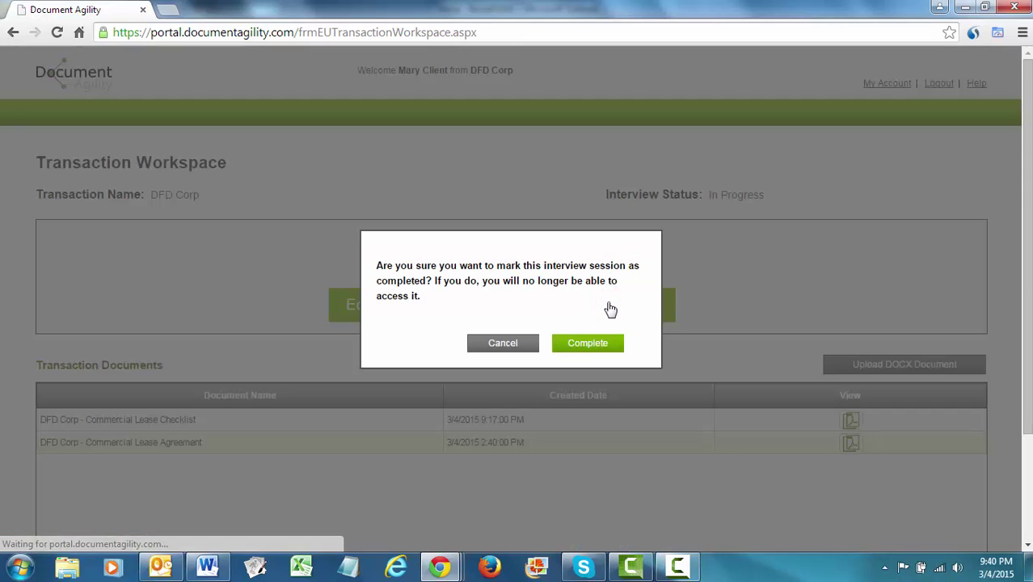
click(592, 343)
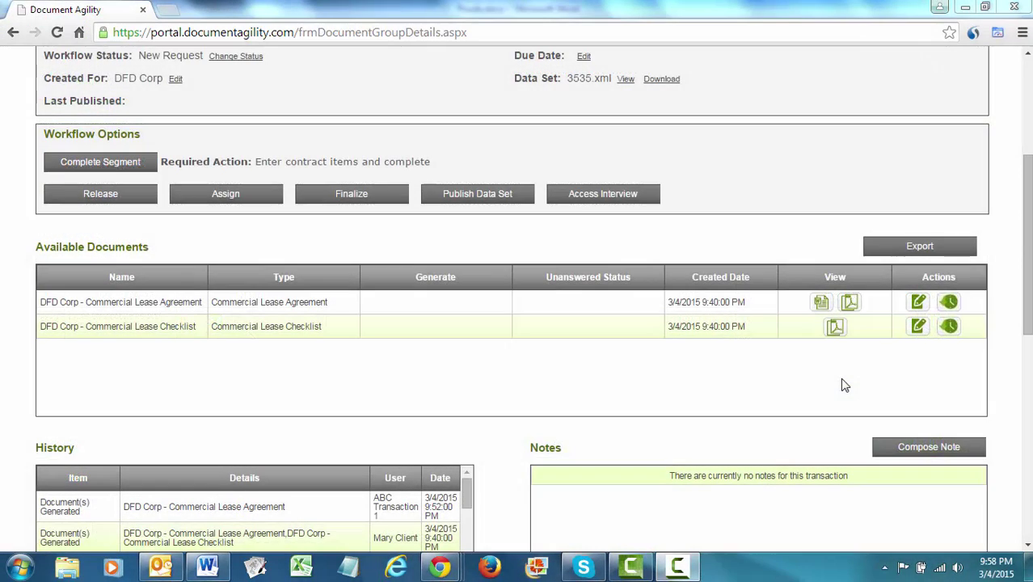
Download the Commercial Lease Agreement as WordDoc (44).docx and open it in Word.
click(821, 303)
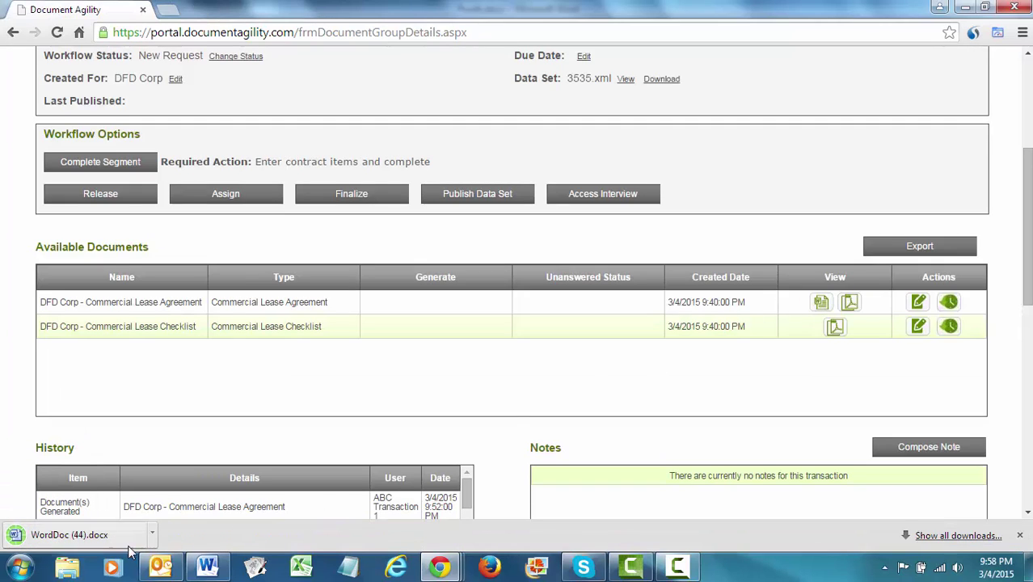
click(114, 540)
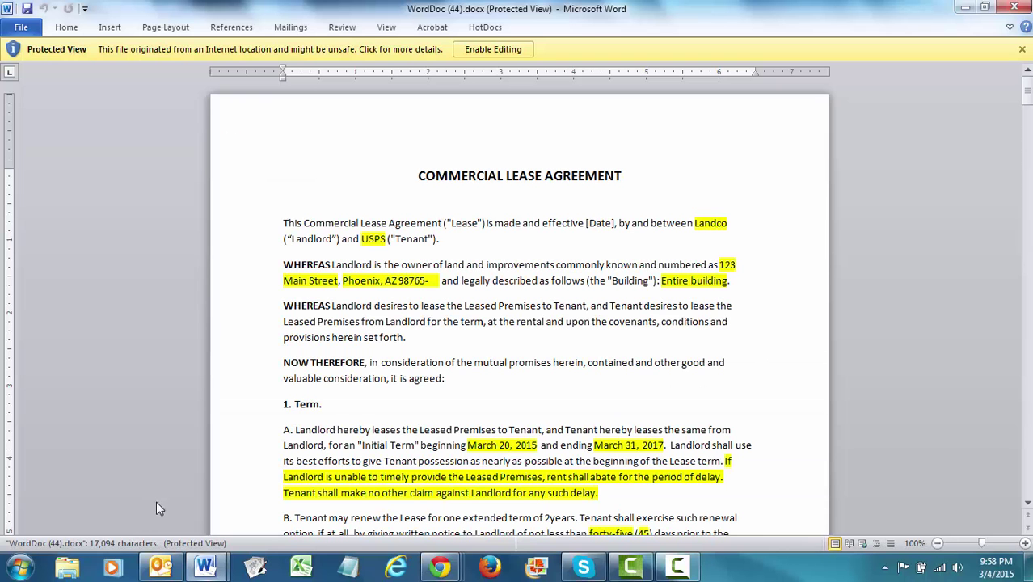
Add 'THIS IS A CHANGE.' after 'Entire building.' and save as Revised Lease Agreement rev 1.docx.
click(492, 49)
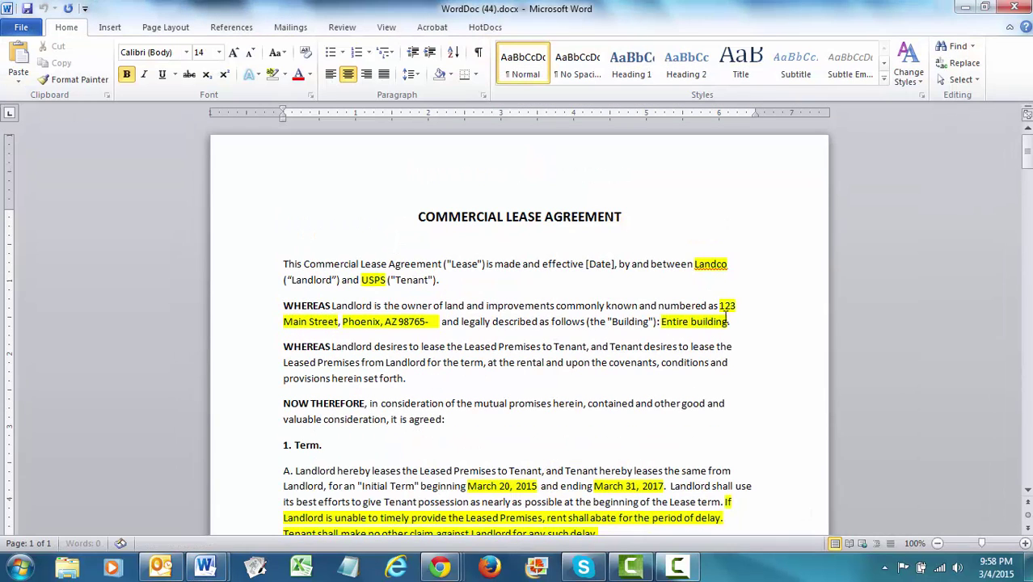
click(738, 323)
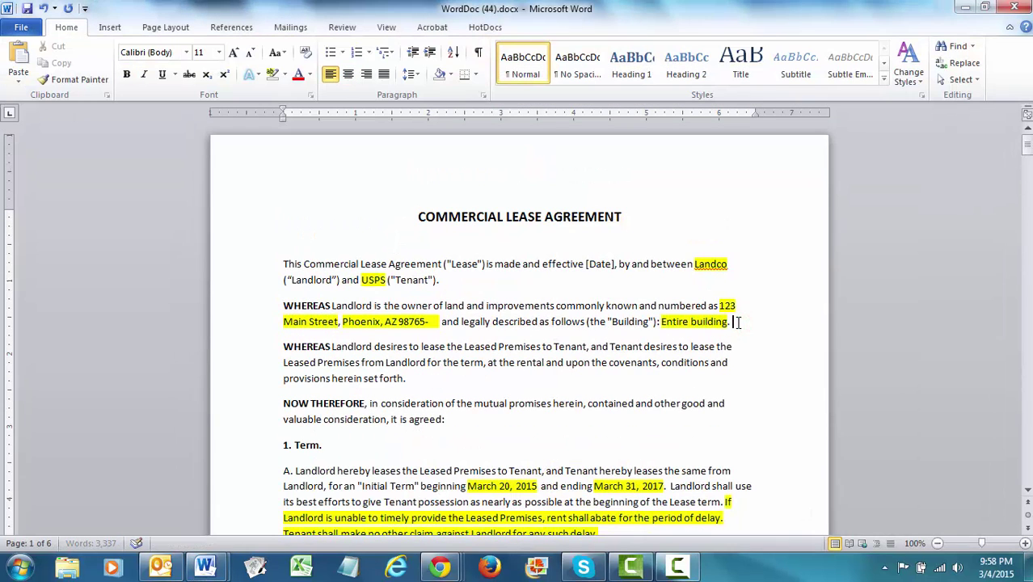
text(ThiS)
key(Return)
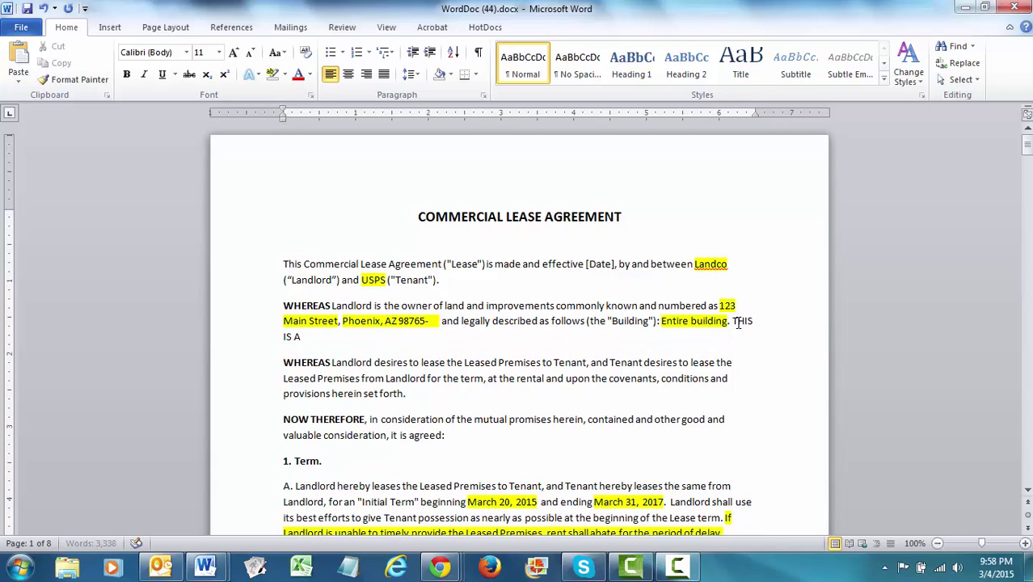
text(IS A CHANGE.)
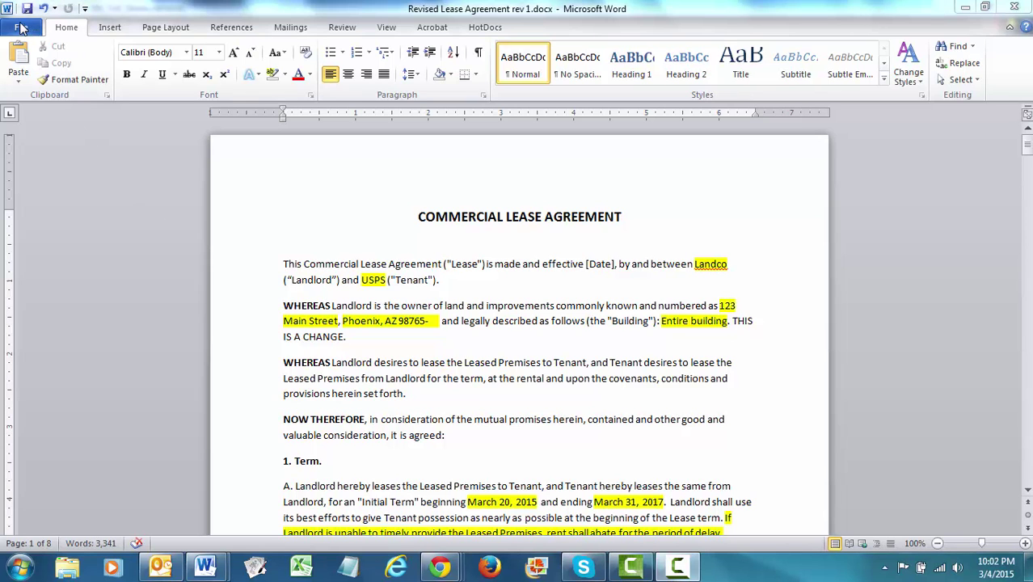
click(20, 28)
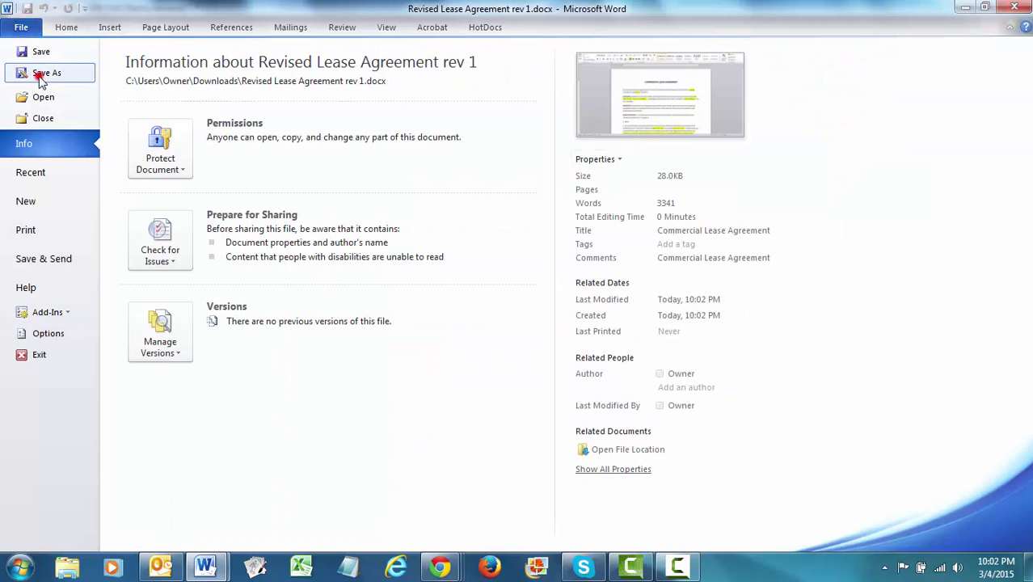
click(42, 73)
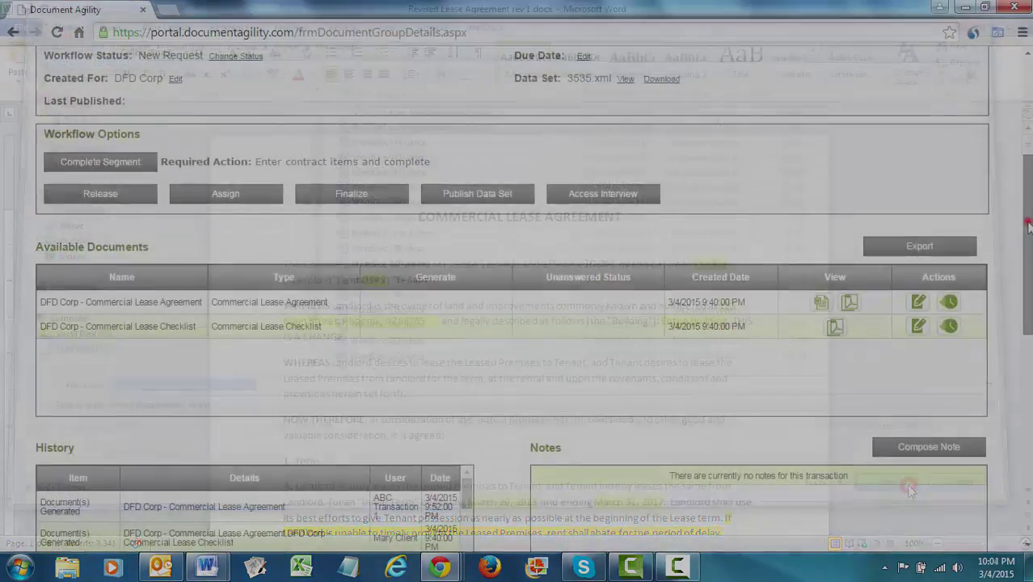
Start an ancillary file upload on the transaction, pasting the file name as description.
scroll(1019, 346, down, 5)
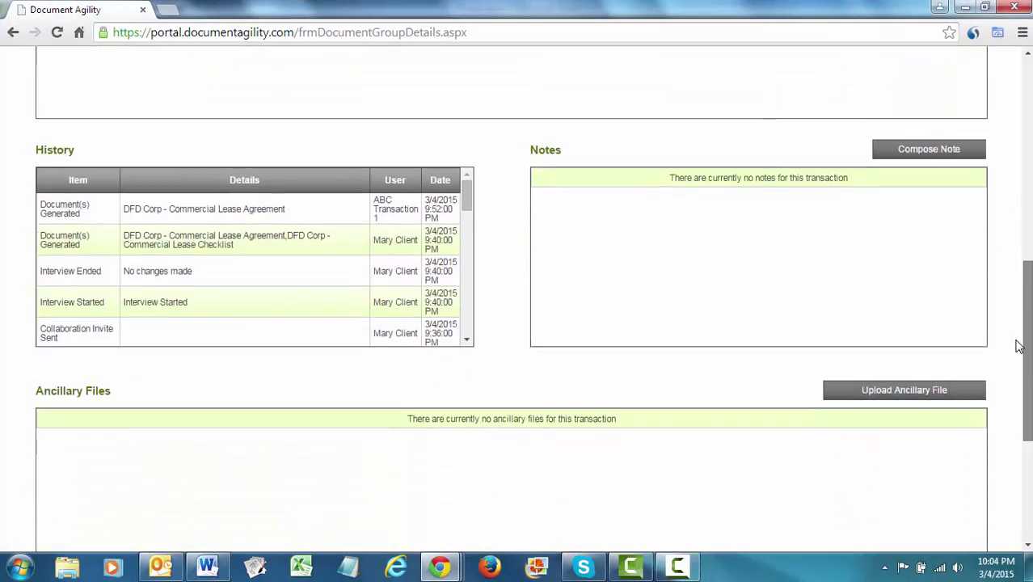
scroll(1019, 346, down, 1)
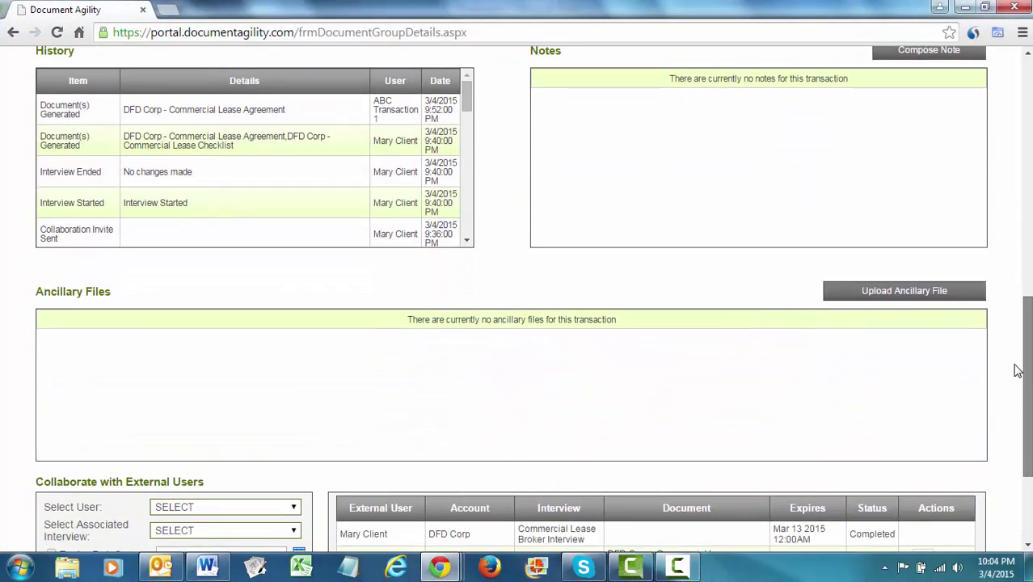
click(907, 293)
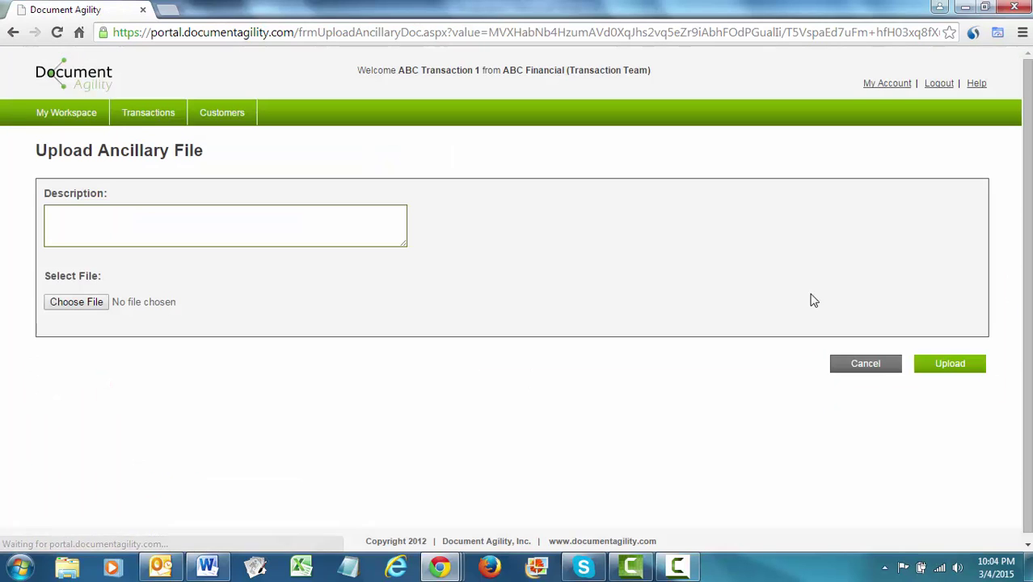
click(351, 227)
text(Revised Lease Agreement rev 1.docx)
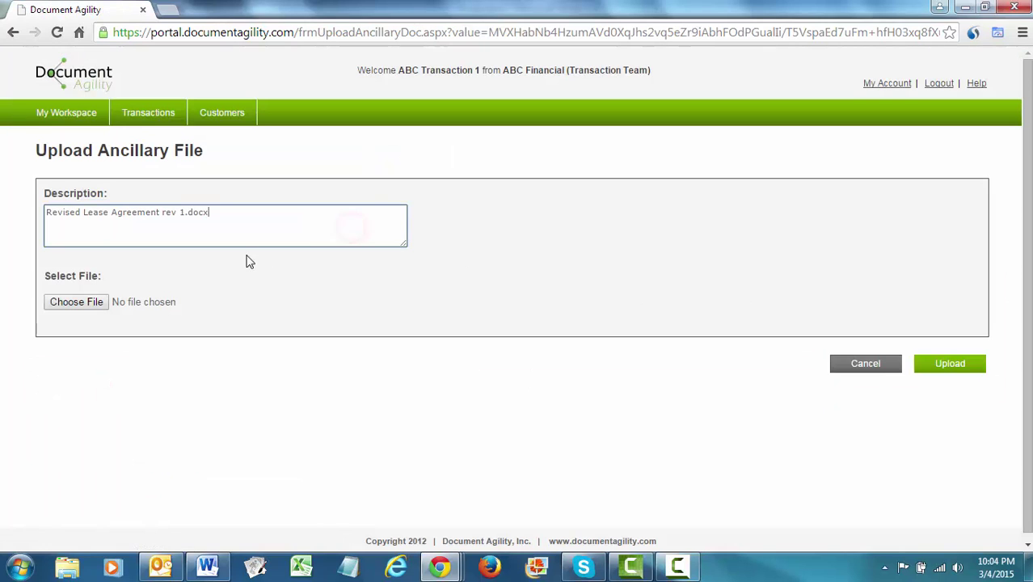
Upload Revised Lease Agreement rev 1.docx from Downloads as the current version.
click(98, 302)
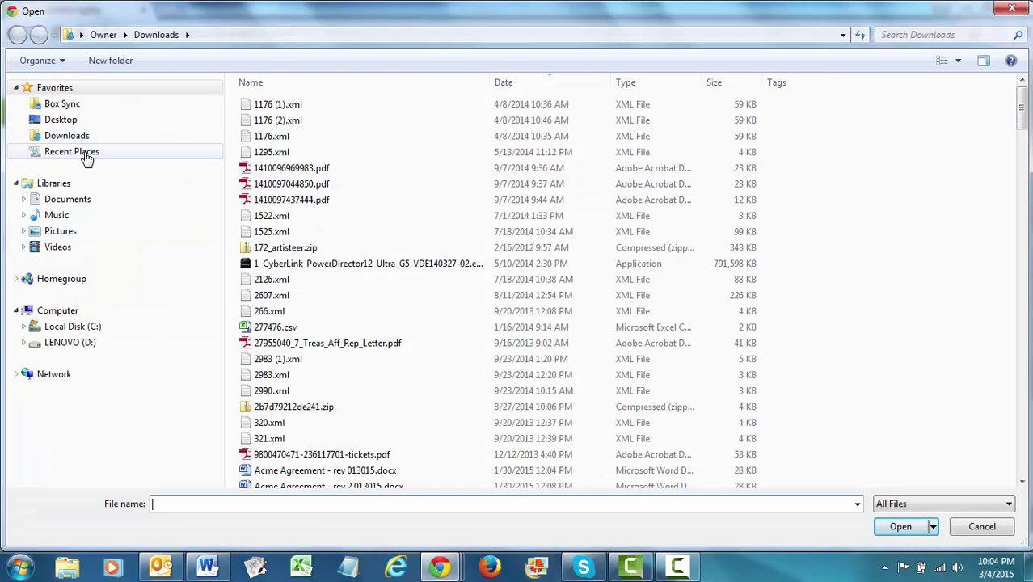
click(85, 136)
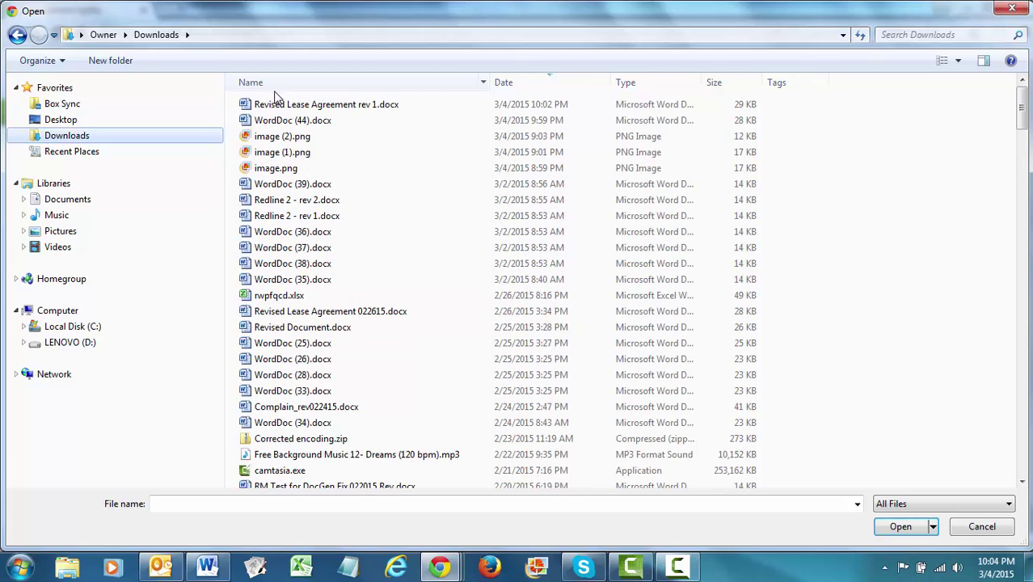
click(279, 106)
click(889, 526)
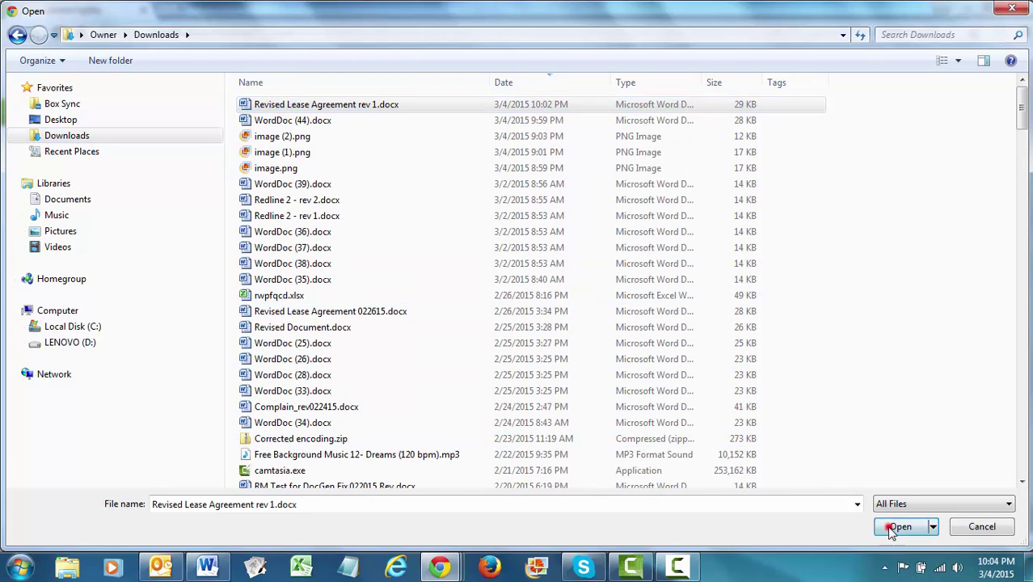
click(944, 370)
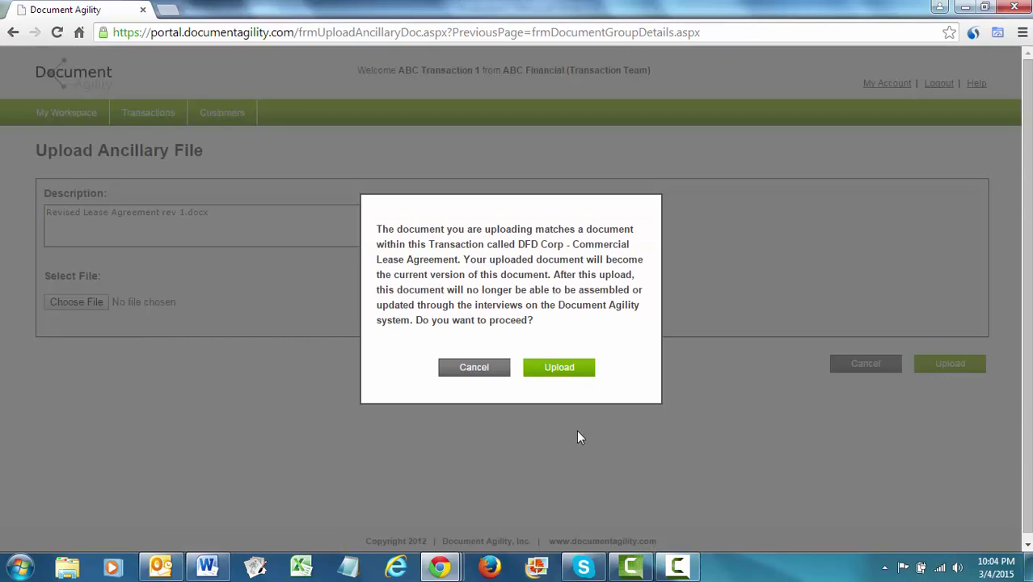
click(559, 368)
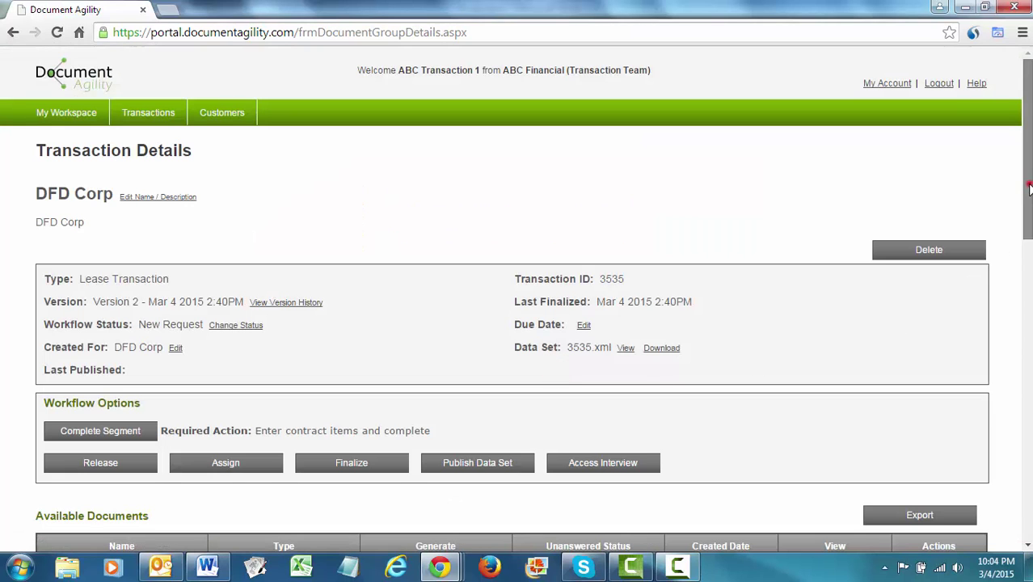
From the lease's version history, download the Version 2.1 comparison and open WordDoc (45).docx.
drag(1027, 194, 1002, 317)
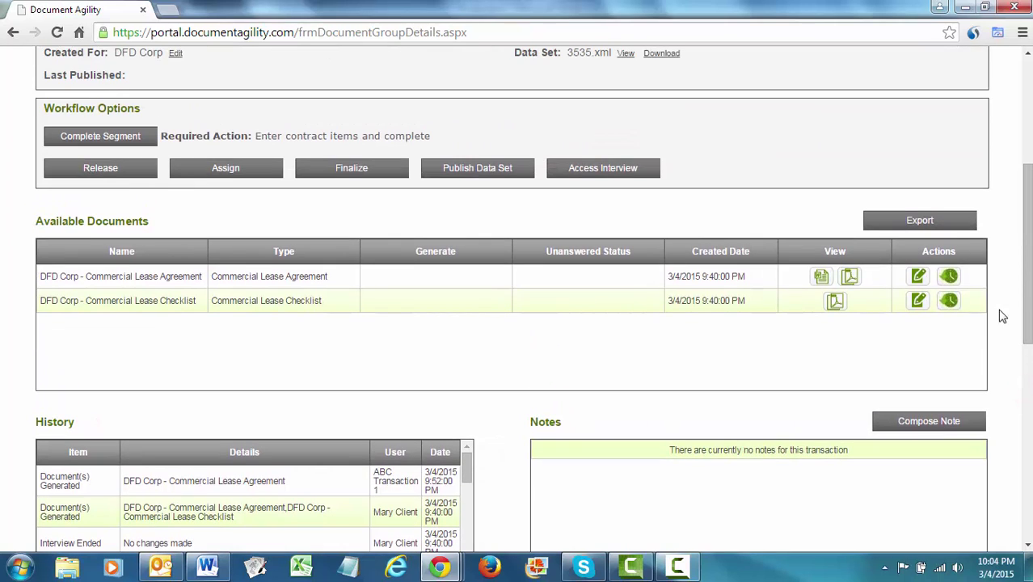
click(949, 277)
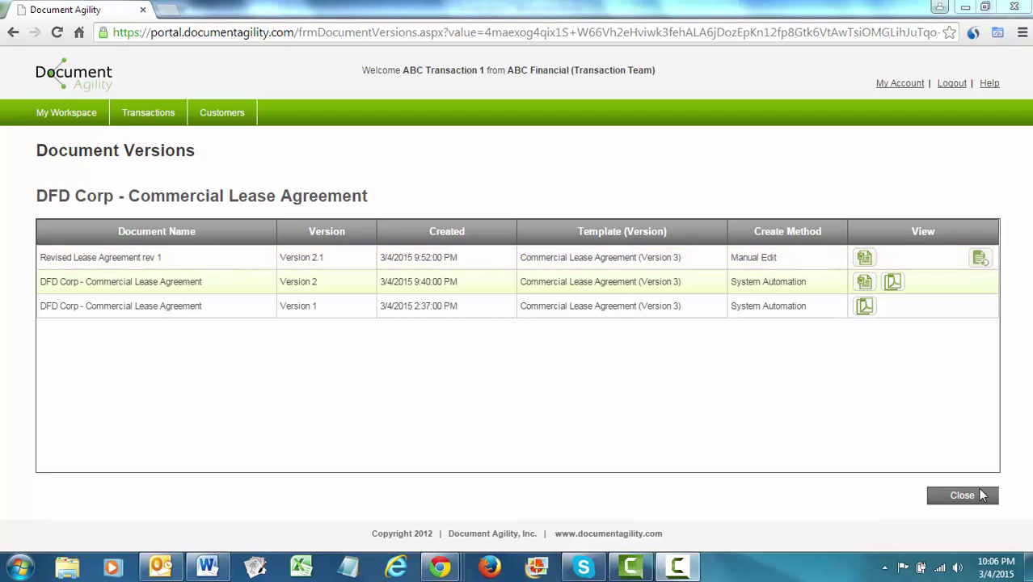
click(979, 259)
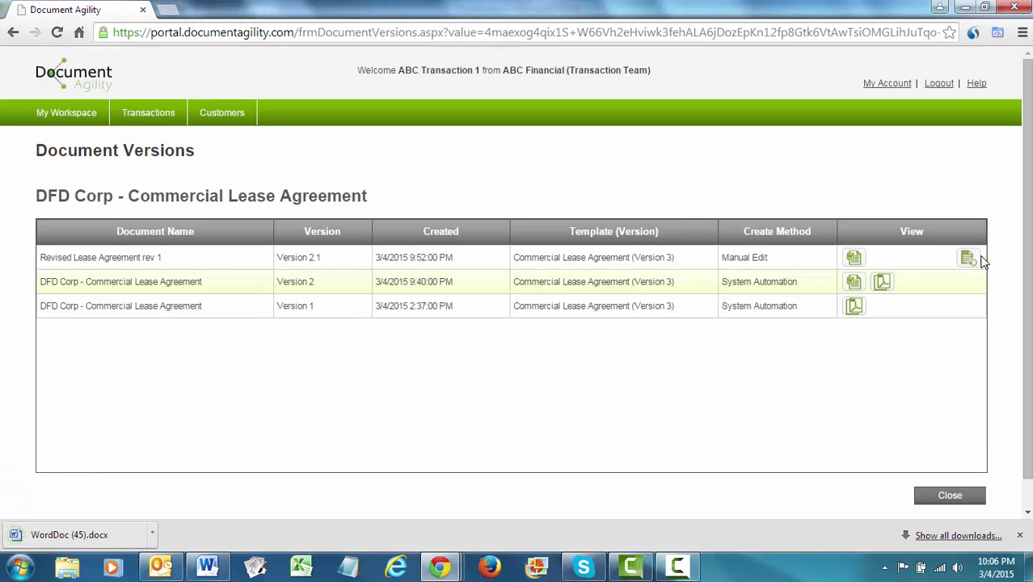
click(98, 539)
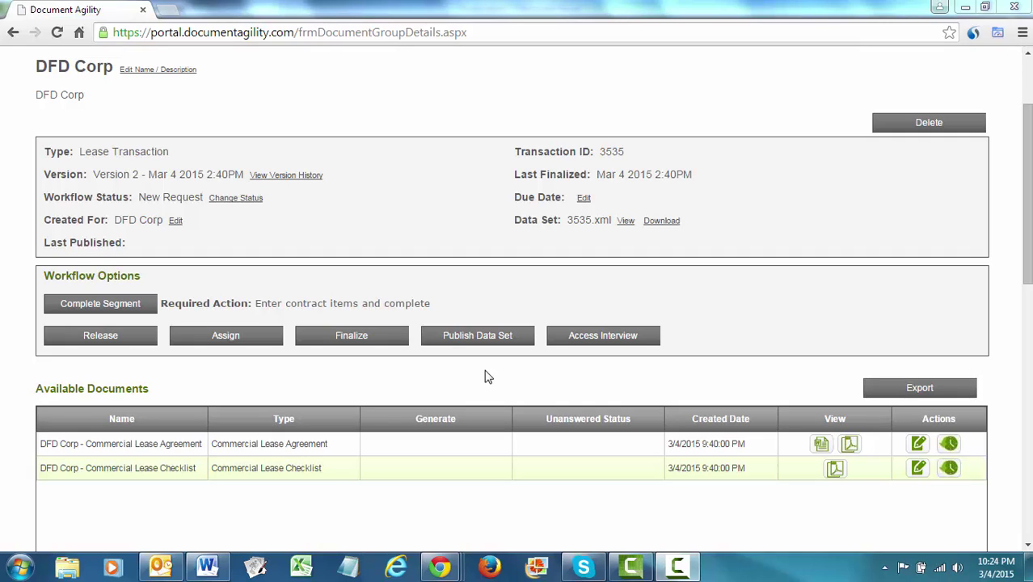
Publish the DFD Corp transaction's data set.
click(485, 335)
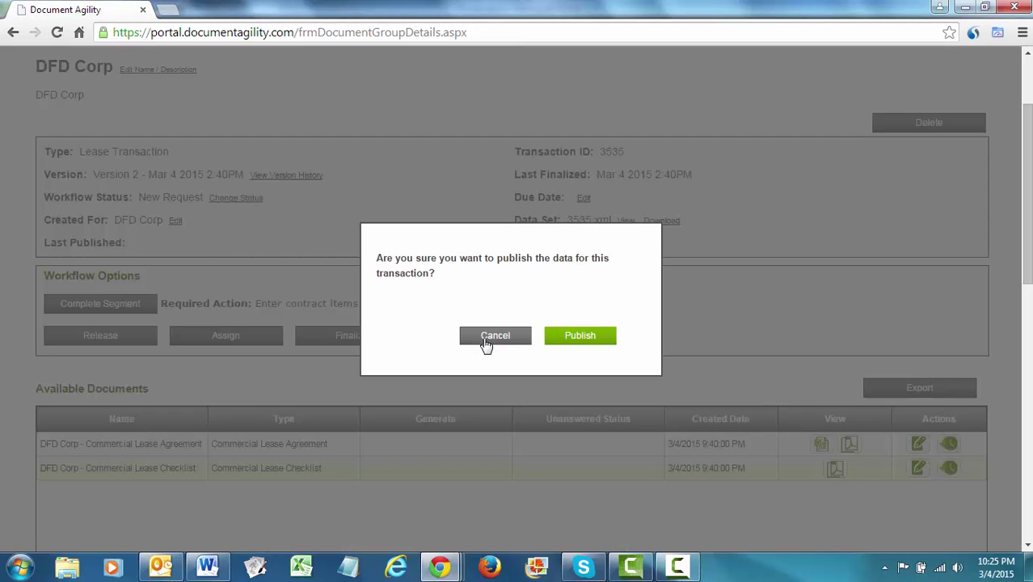
click(575, 341)
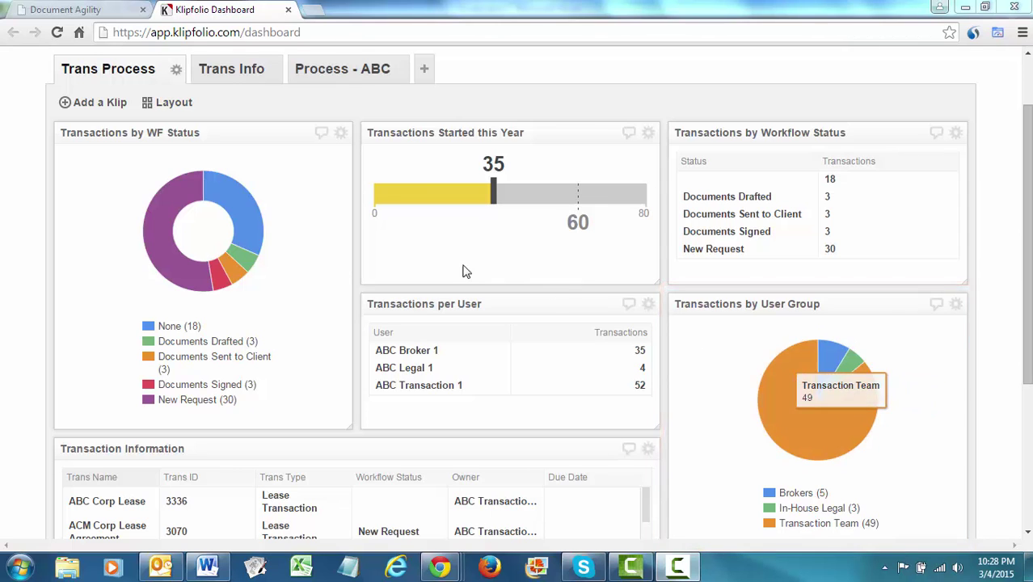
Show the Trans Info dashboard's transactions-by-state map and Transactions Details table.
click(234, 70)
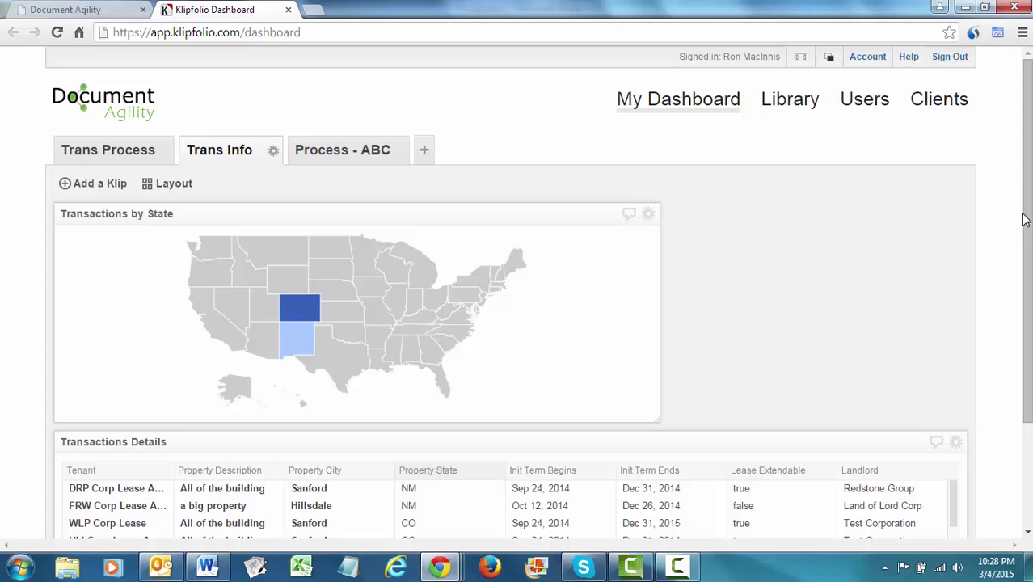
drag(1022, 219, 1027, 322)
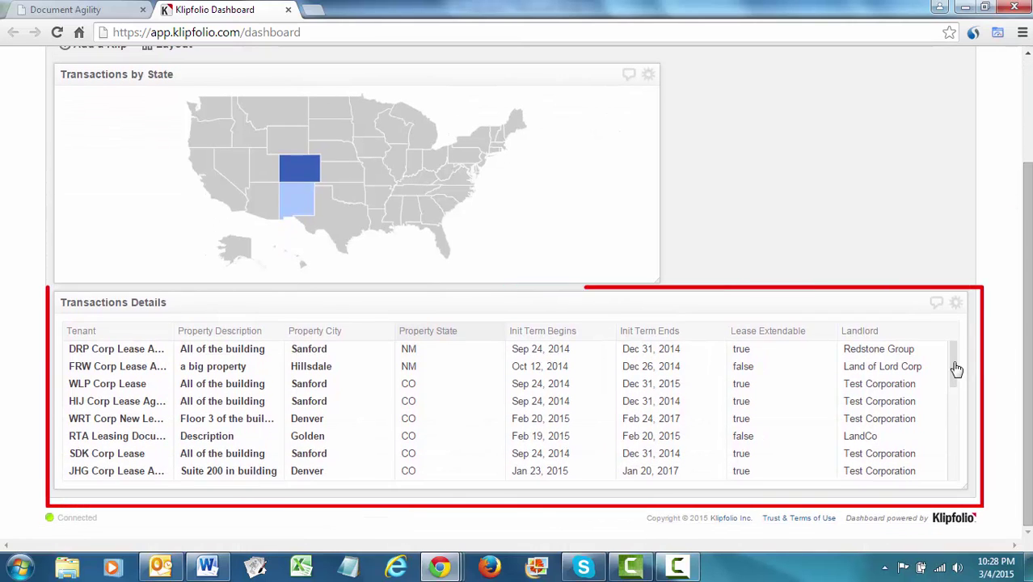
drag(955, 365, 947, 432)
scroll(946, 432, up, 3)
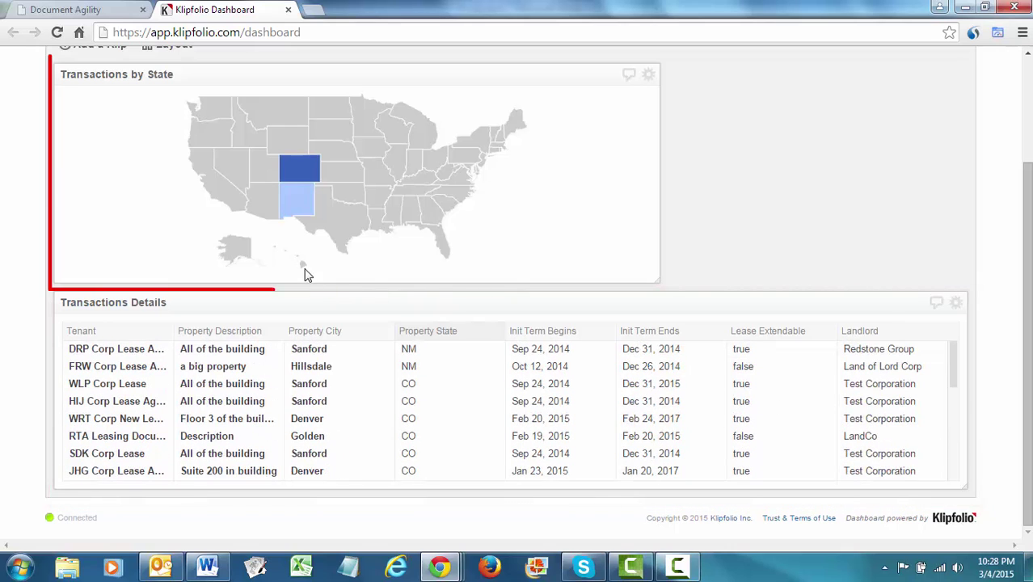
mouse_move(307, 174)
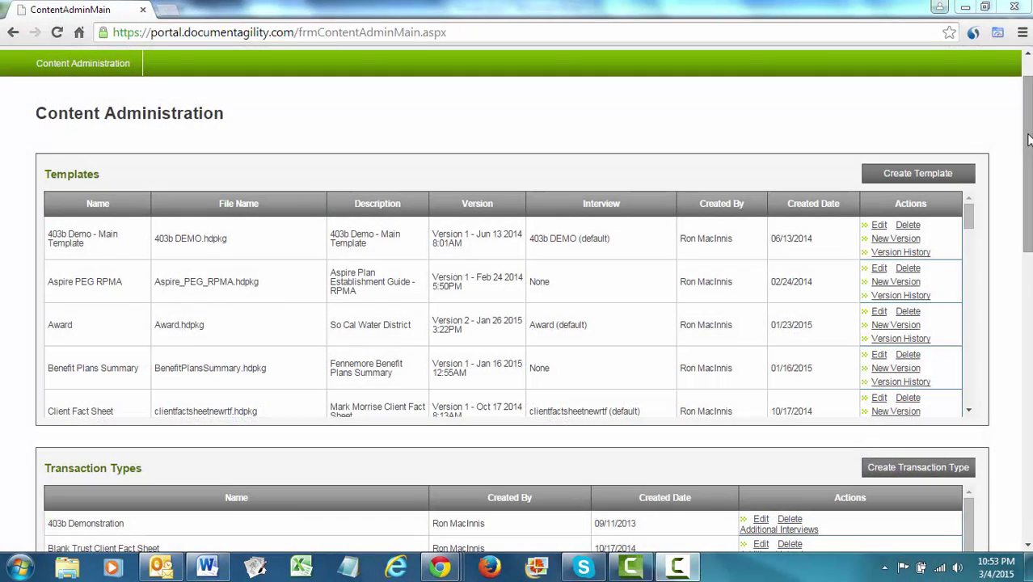
Set the rule to trigger on Complete Segment by User Group Administration, with action Change Workflow Status.
click(1028, 138)
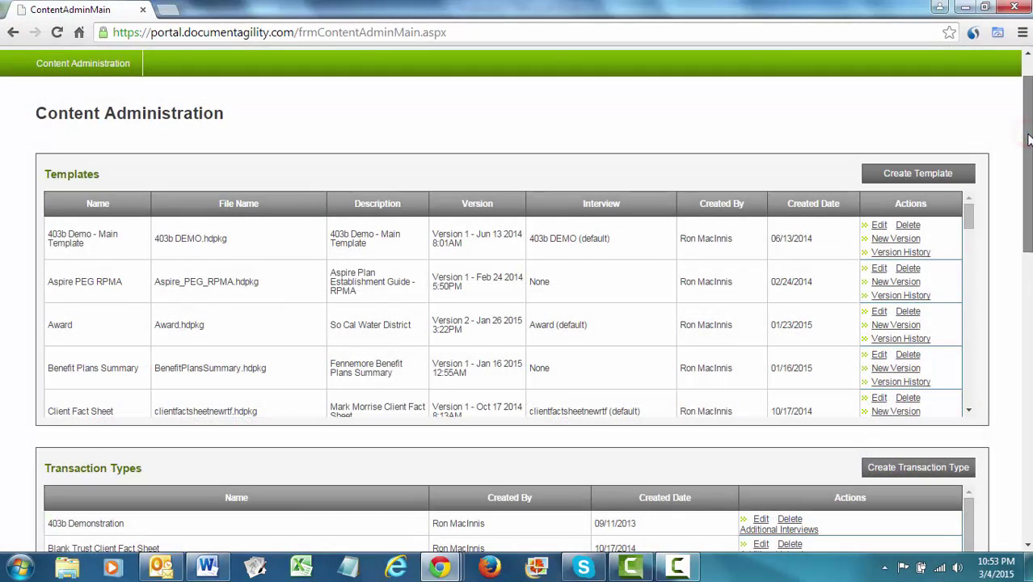
drag(1028, 138, 1028, 351)
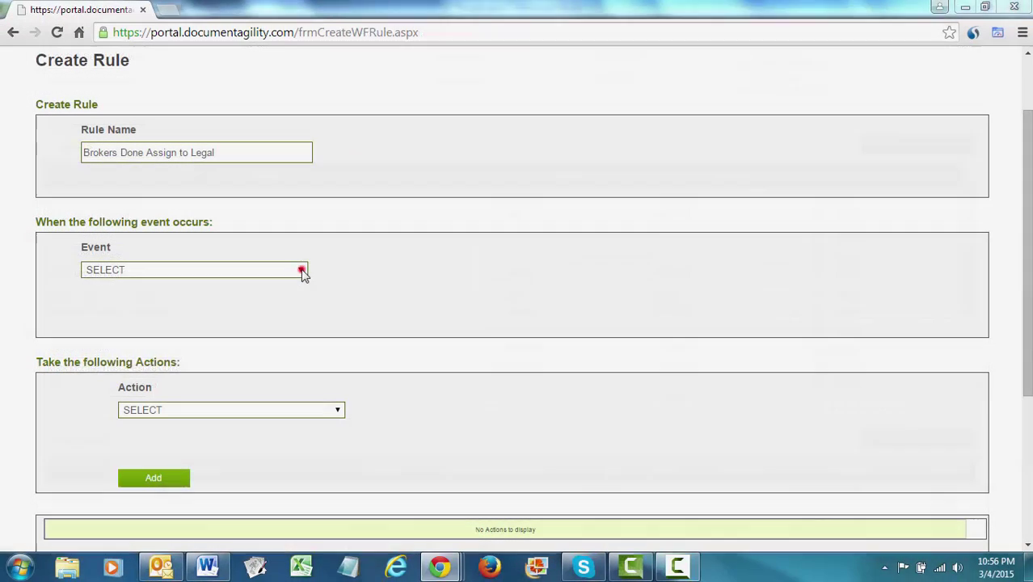
click(300, 271)
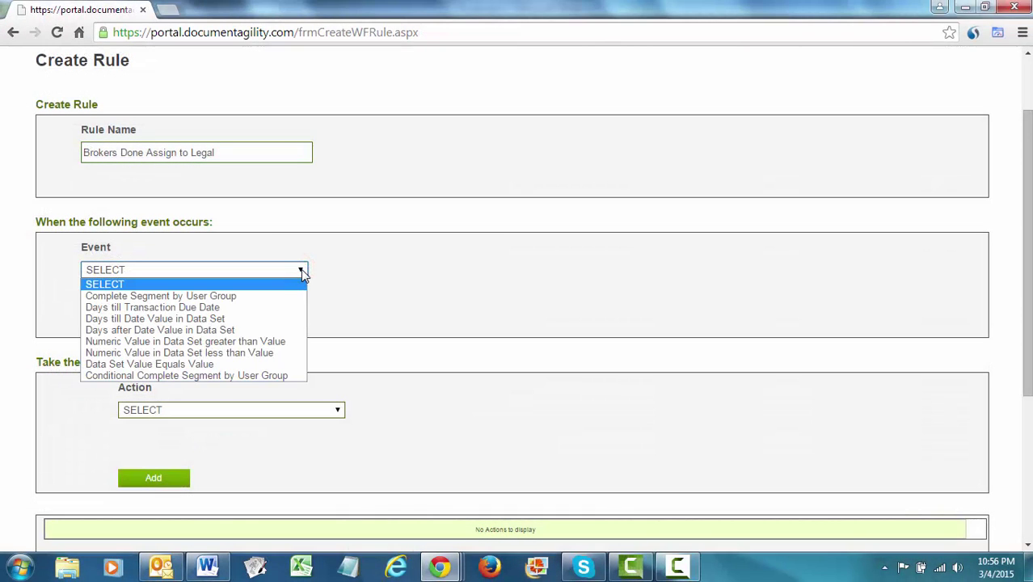
click(277, 296)
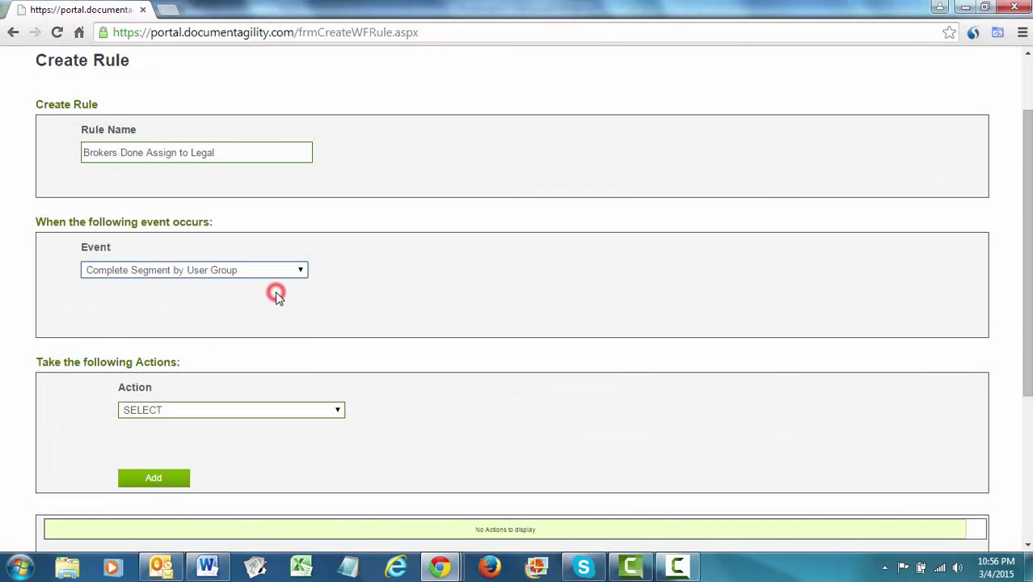
click(294, 317)
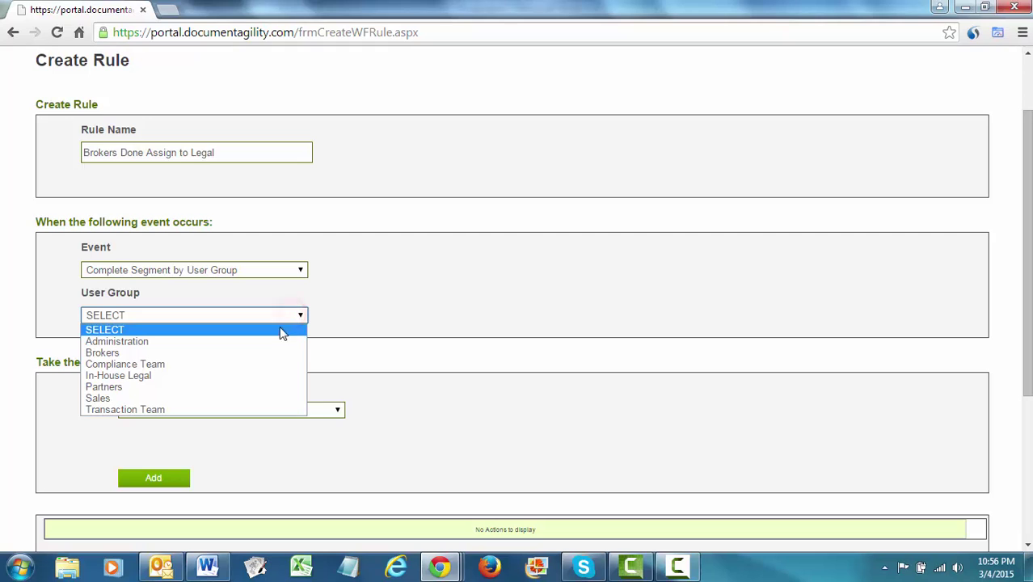
click(273, 342)
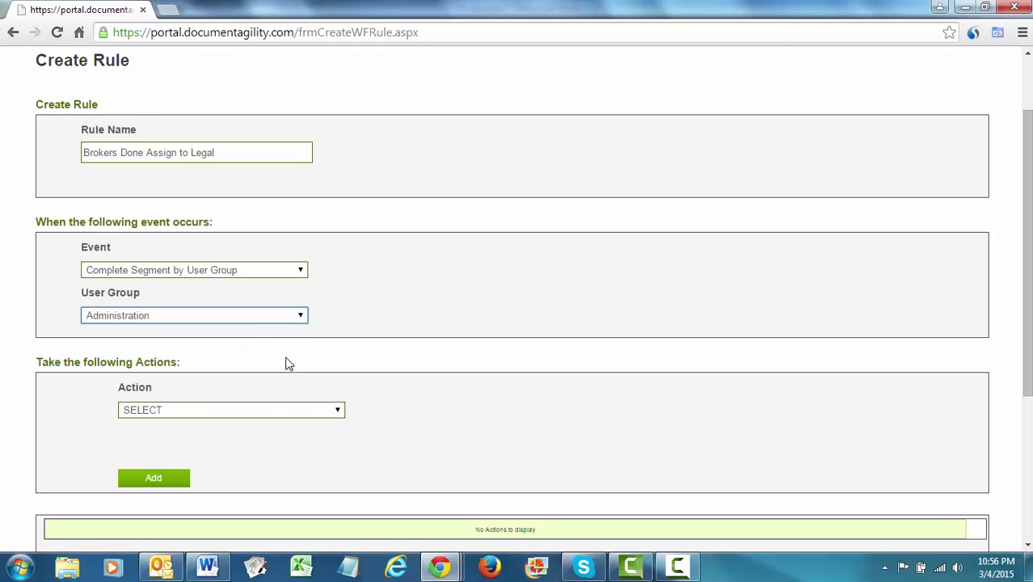
click(299, 410)
click(286, 432)
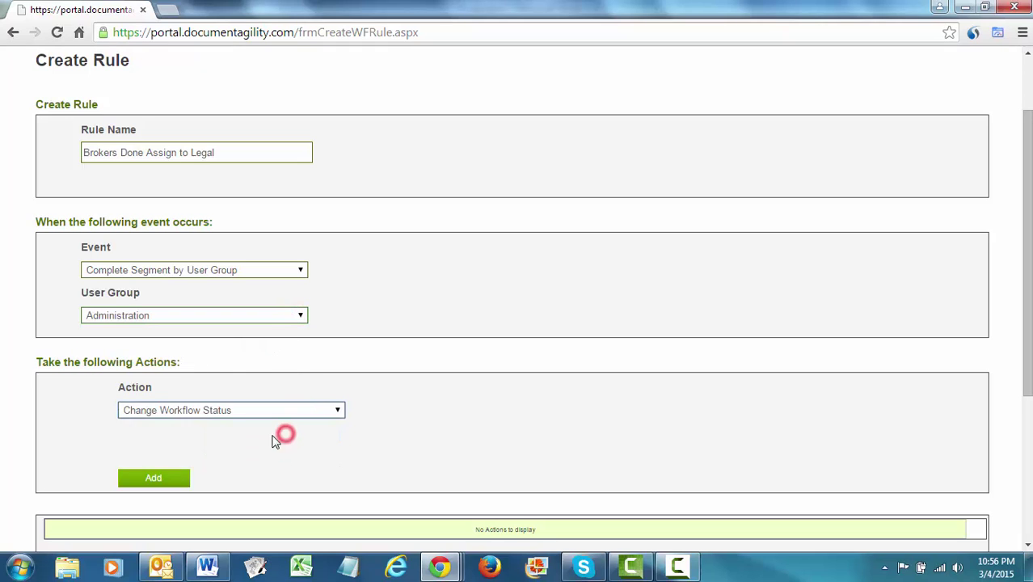
click(565, 411)
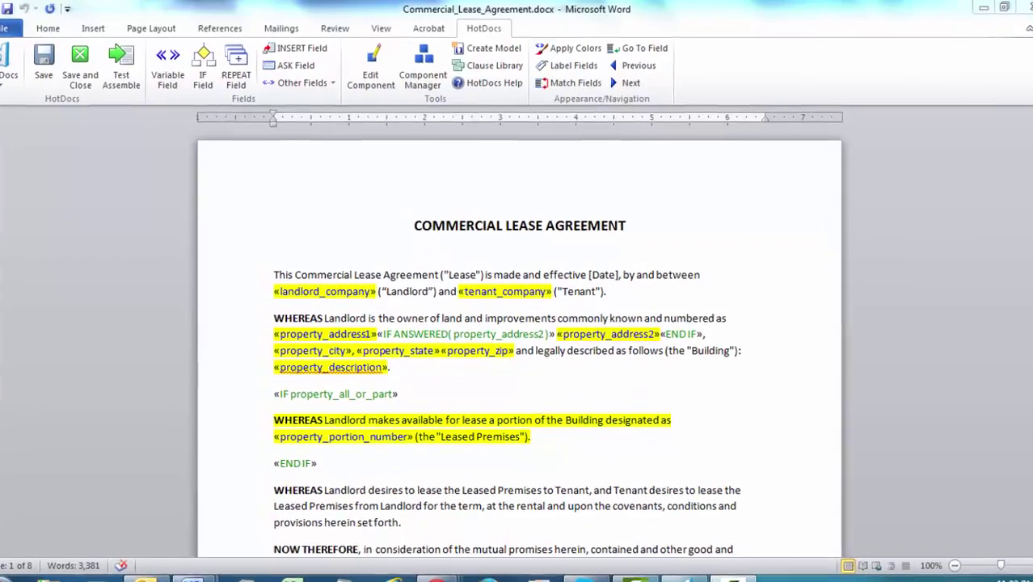
Scroll through Commercial_Lease_Agreement.docx to review its HotDocs fields.
scroll(518, 363, down, 2)
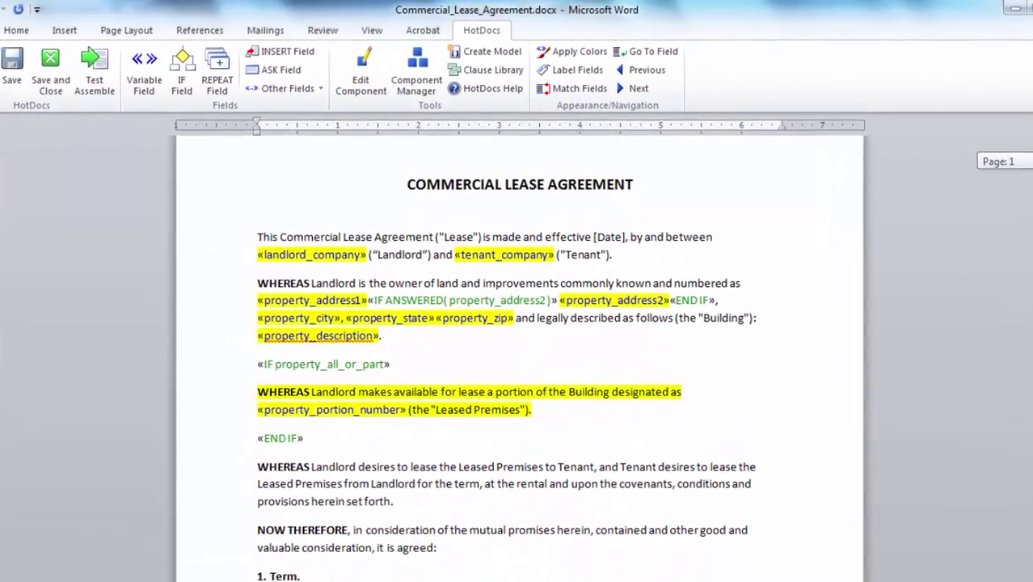
scroll(517, 363, down, 4)
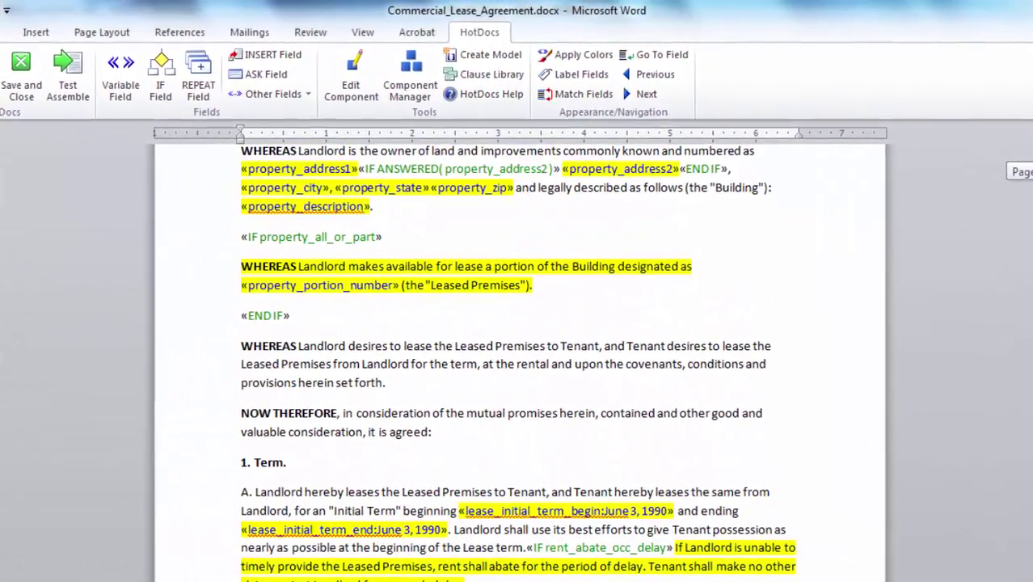
scroll(517, 364, down, 5)
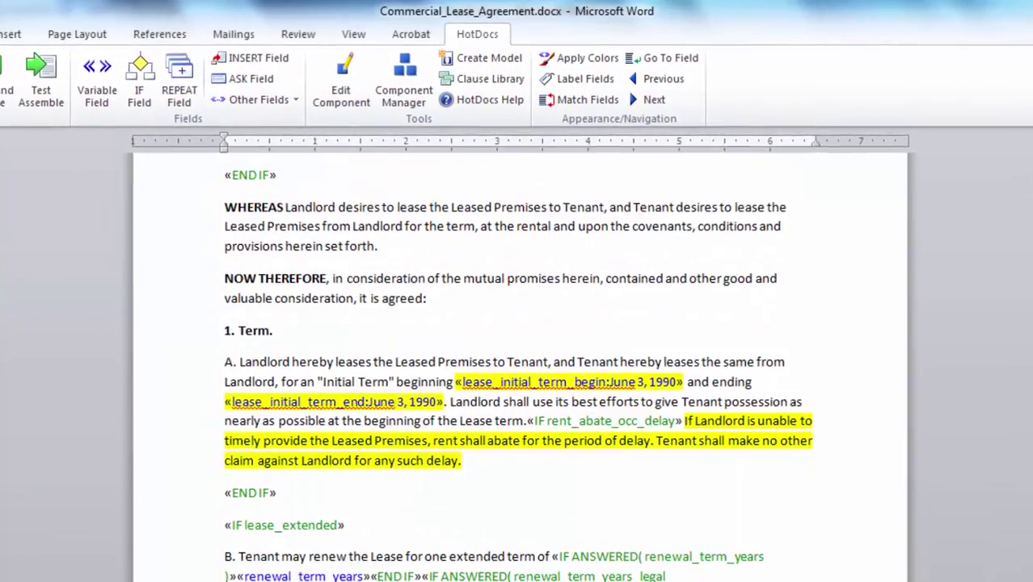
scroll(517, 364, down, 3)
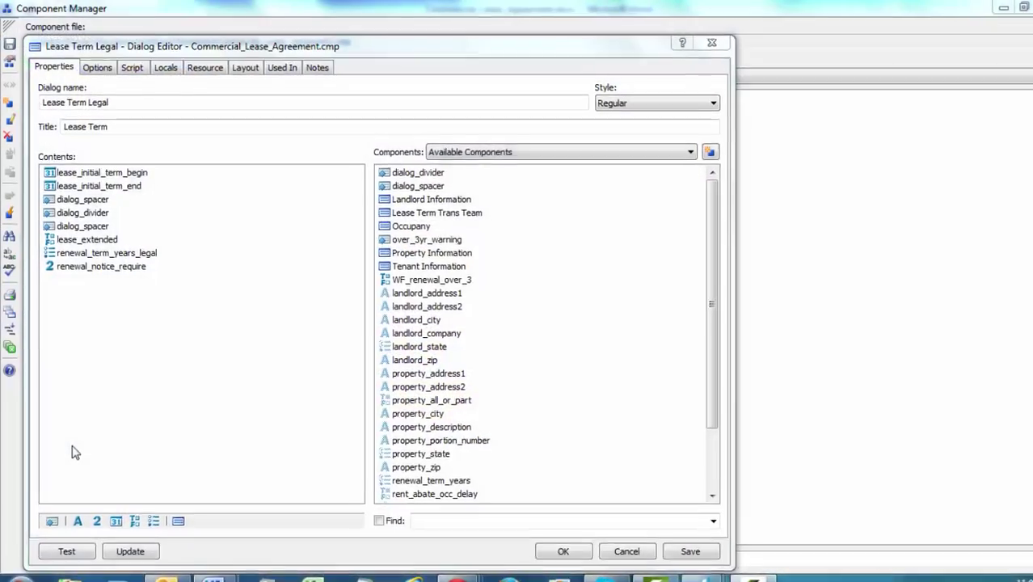
Test the Lease Term Legal interview, answering Yes to extending the lease, and enter Phoenix as city.
click(69, 570)
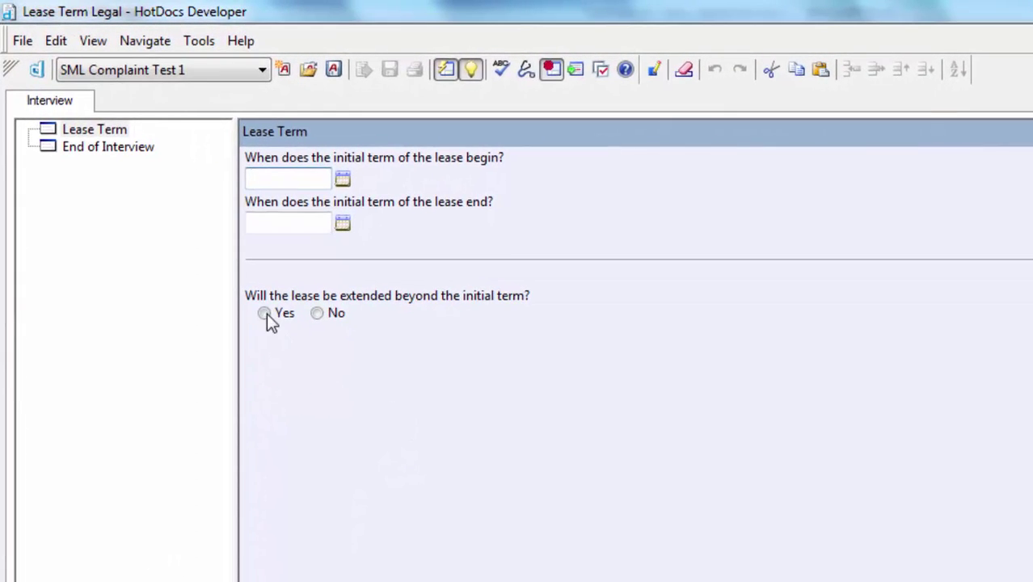
click(266, 313)
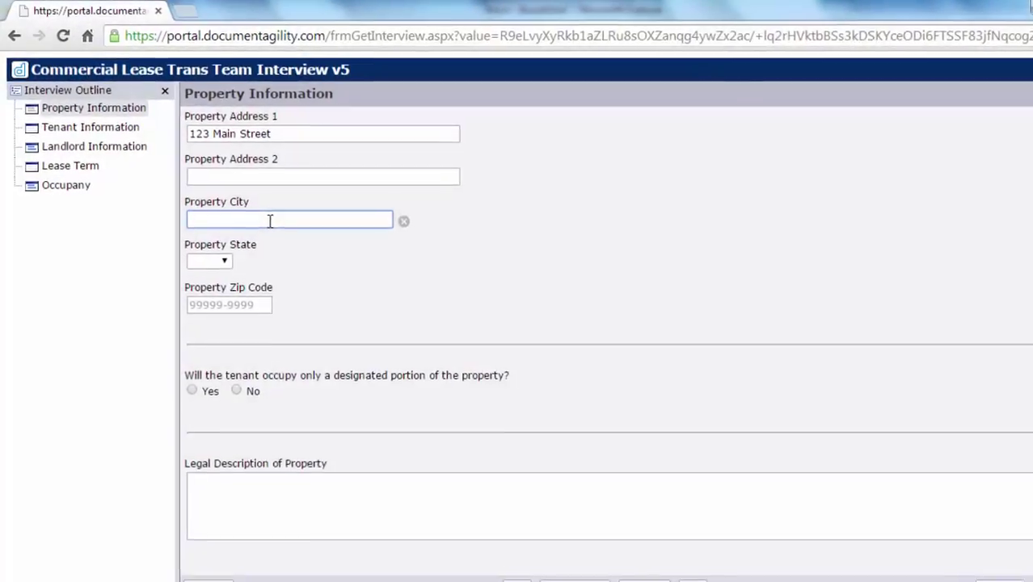
text(Phoenix)
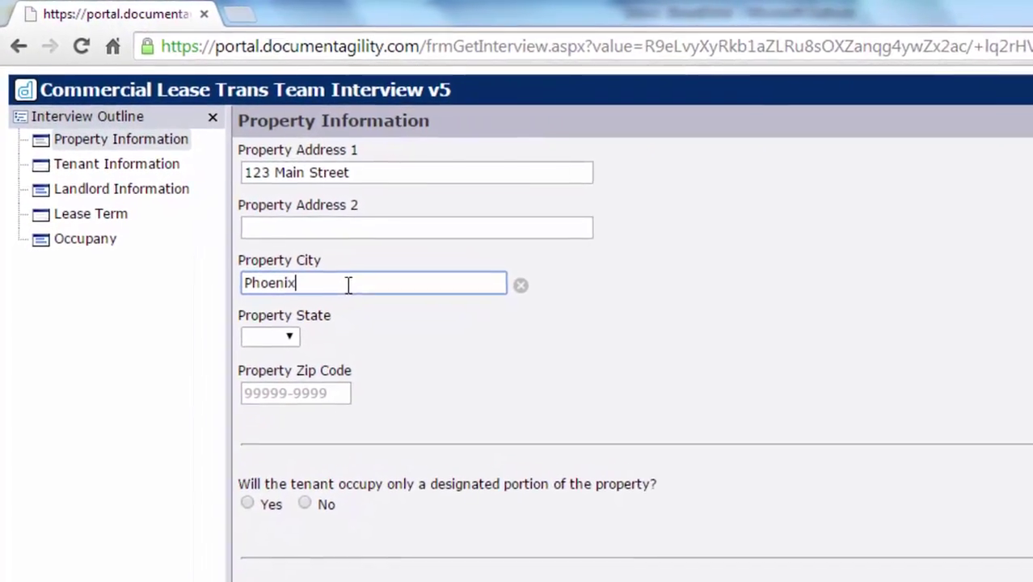